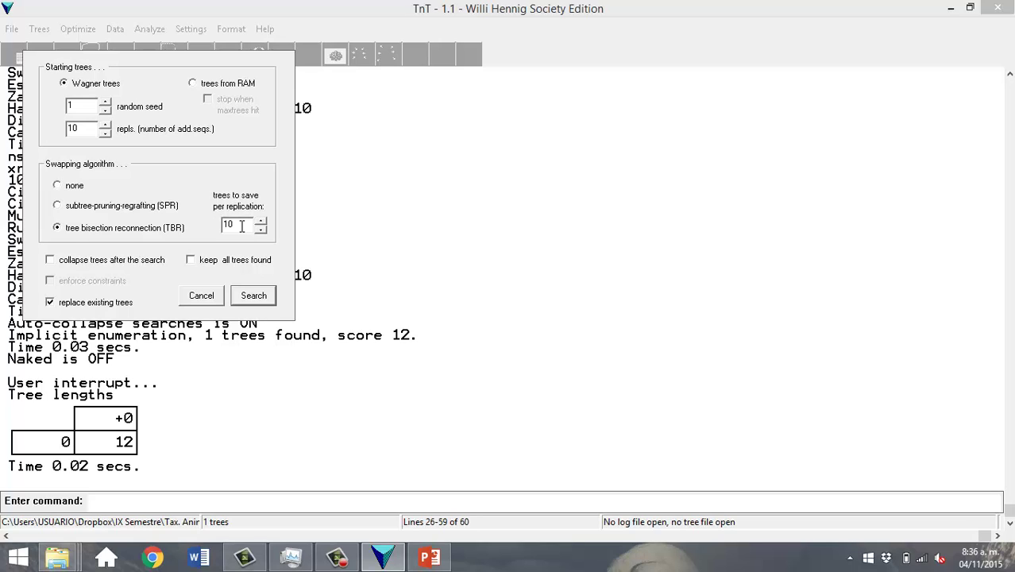
# Run a traditional search from Wagner trees with TBR swapping, 10 replications and 10 trees saved per replication
pyautogui.click(58, 208)
pyautogui.click(57, 226)
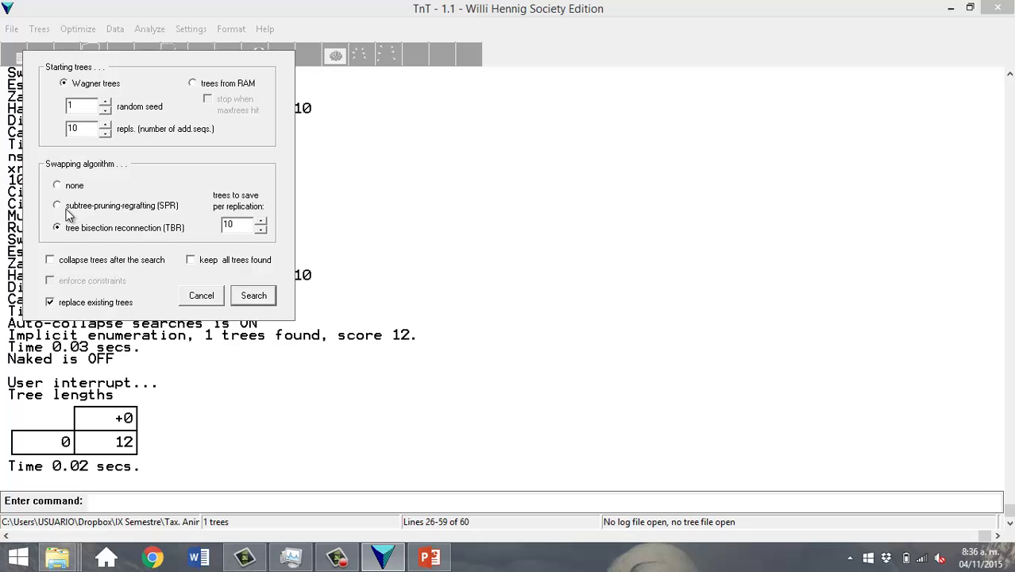
pyautogui.doubleClick(235, 226)
pyautogui.click(253, 296)
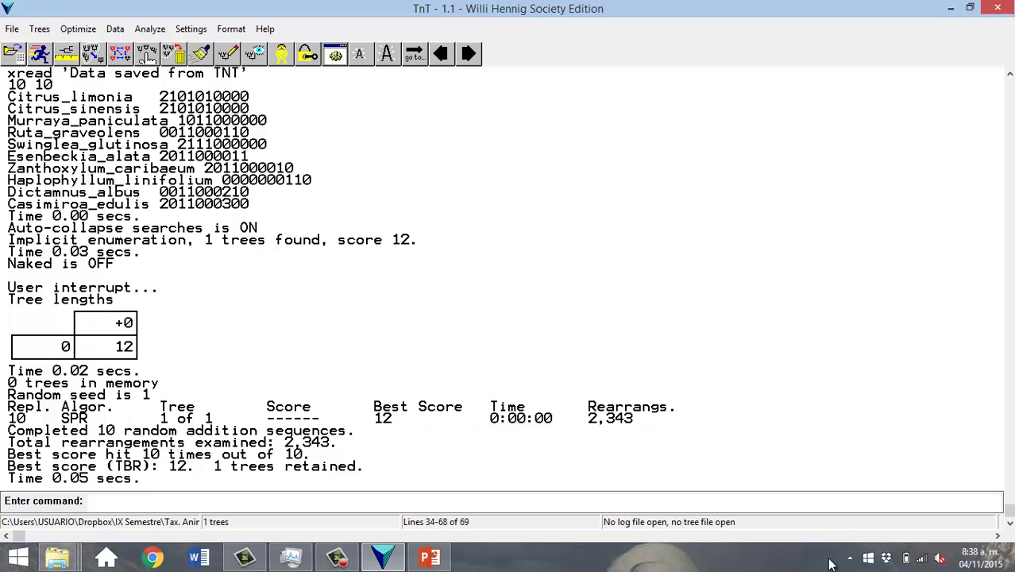
pyautogui.moveTo(1010, 525); pyautogui.dragTo(1010, 525)
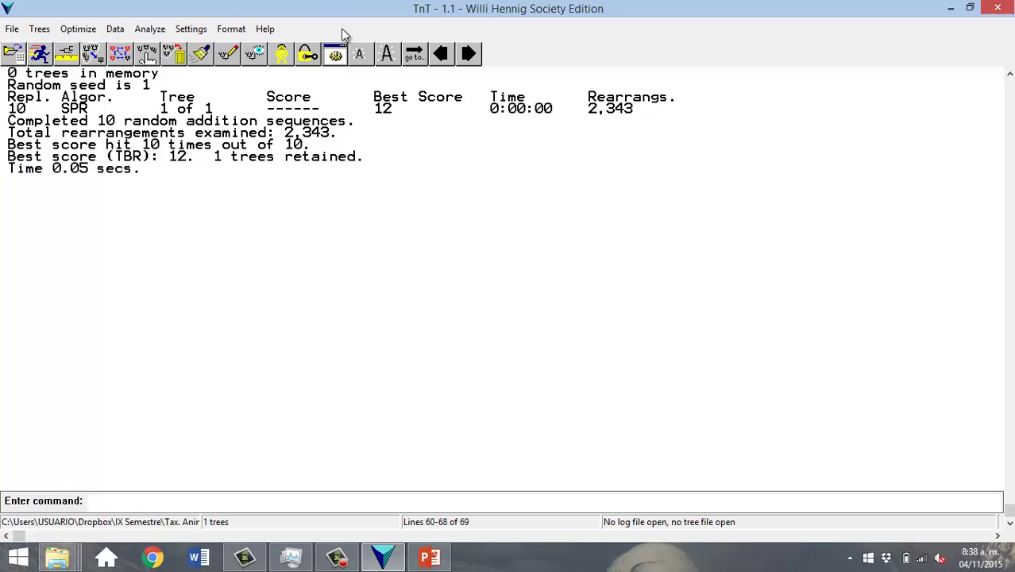
pyautogui.doubleClick(164, 14)
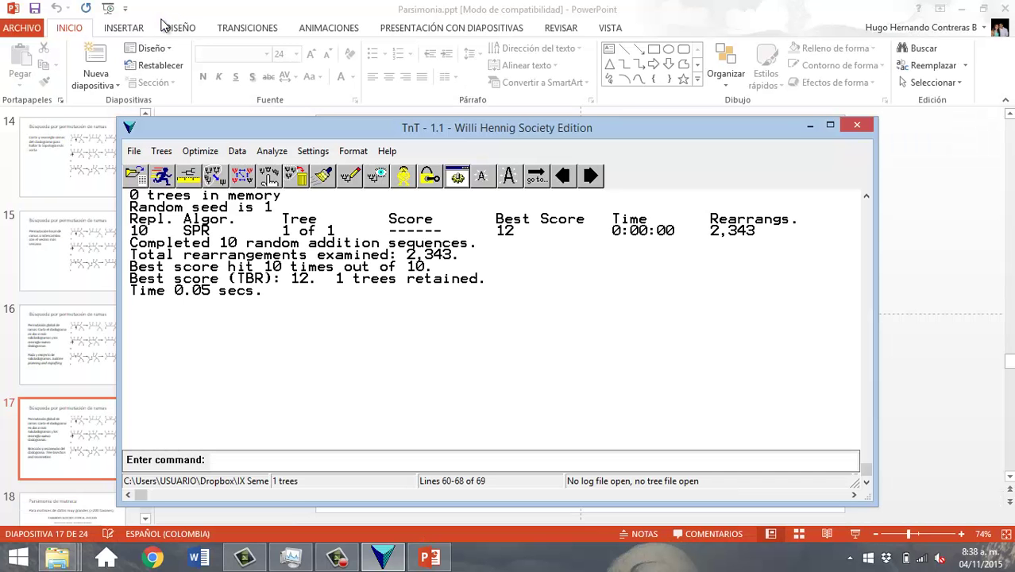
pyautogui.click(831, 127)
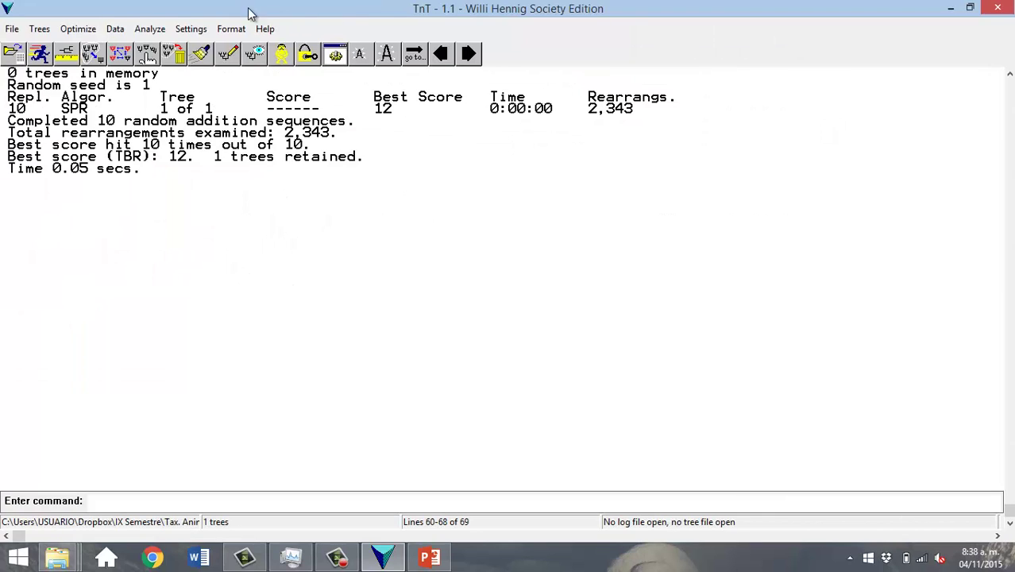
# Run another traditional search with SPR swapping, keeping 10 replications and 10 trees saved per replication
pyautogui.click(149, 30)
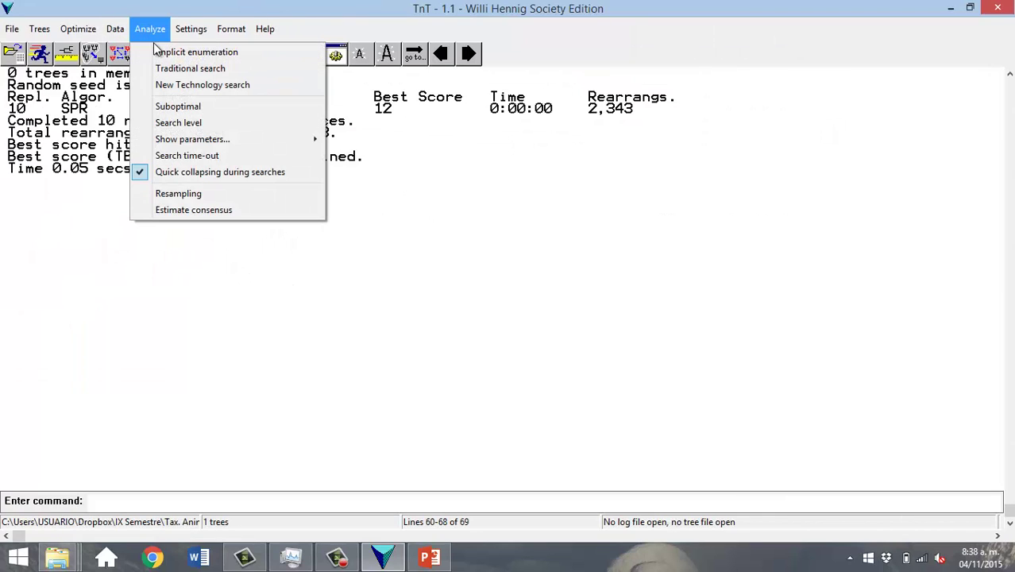
pyautogui.click(177, 69)
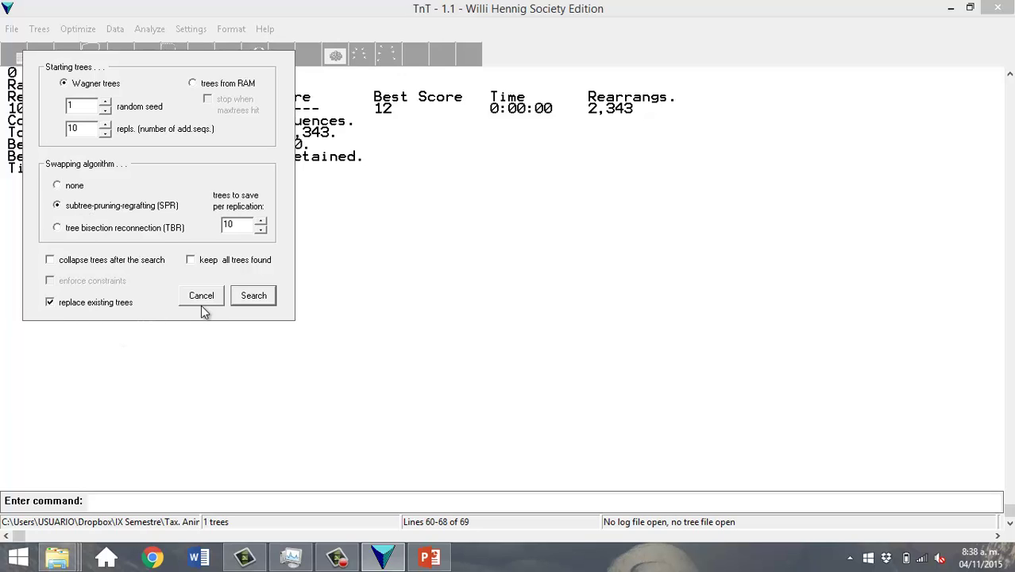
pyautogui.click(254, 296)
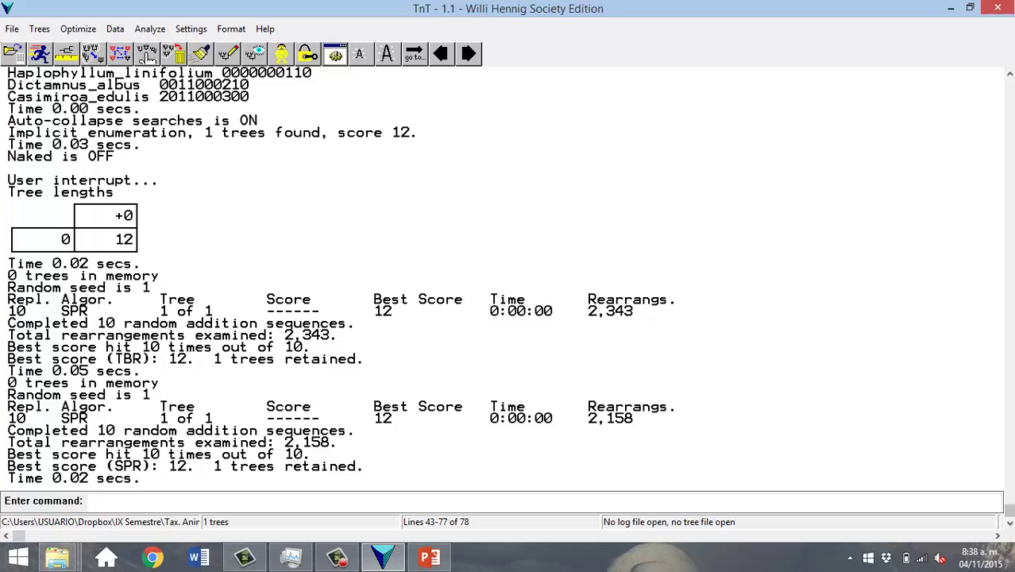
pyautogui.click(1010, 522)
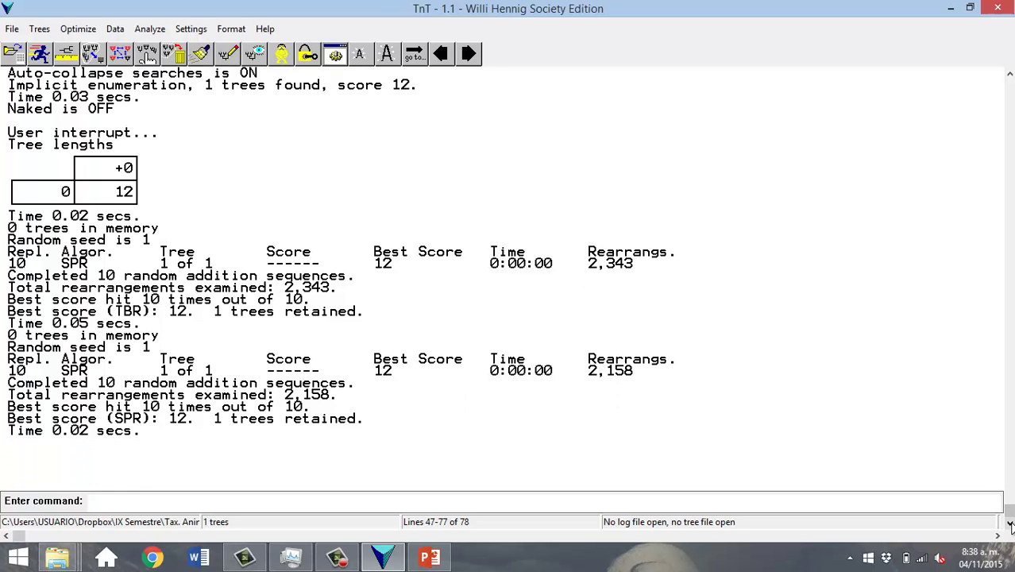
pyautogui.click(1010, 524)
pyautogui.click(1010, 524)
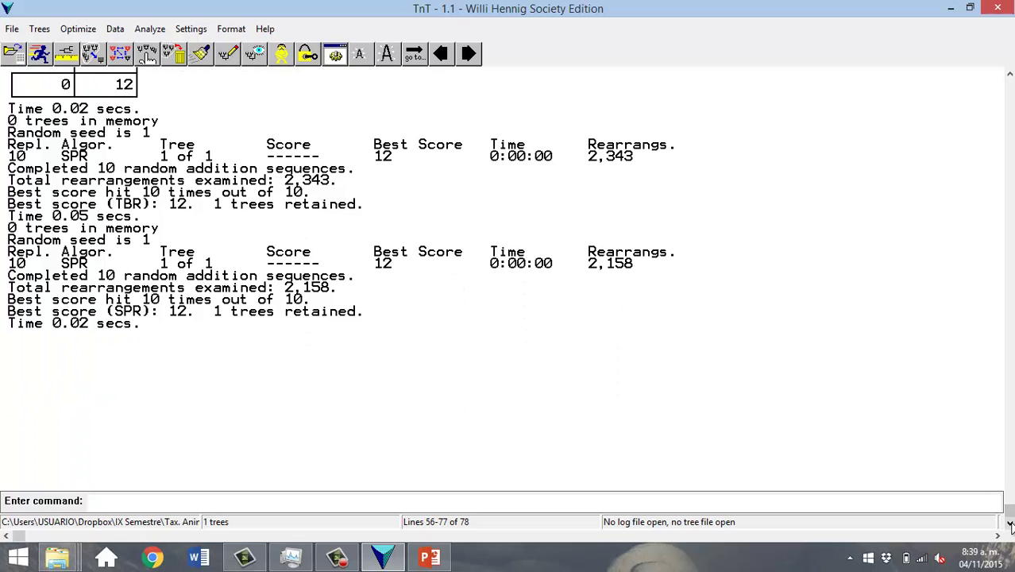
pyautogui.click(1010, 524)
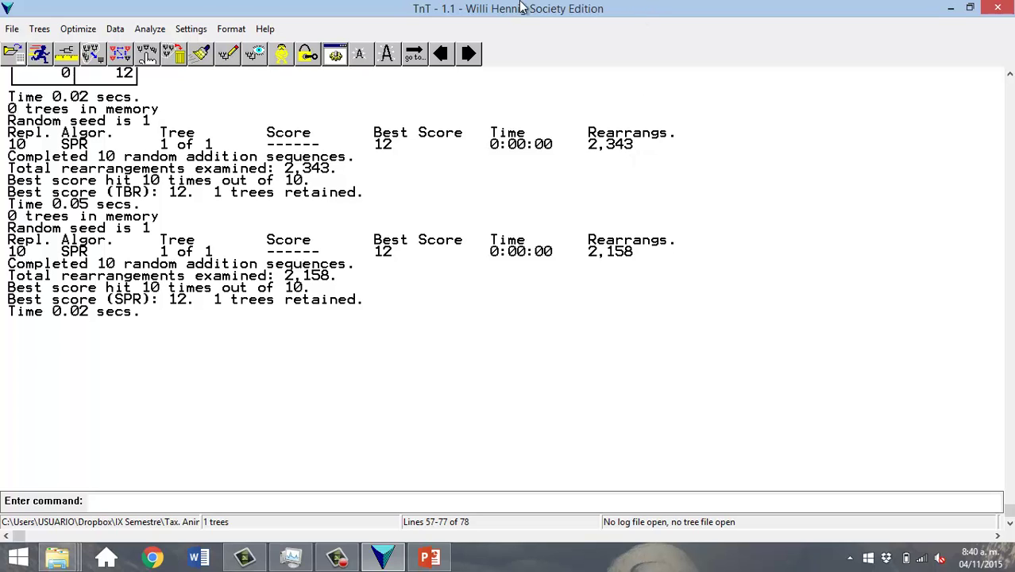
# Run a New Technology driven search using sectorial search, ratchet and tree fusing, with 5 initial addition sequences
pyautogui.click(150, 28)
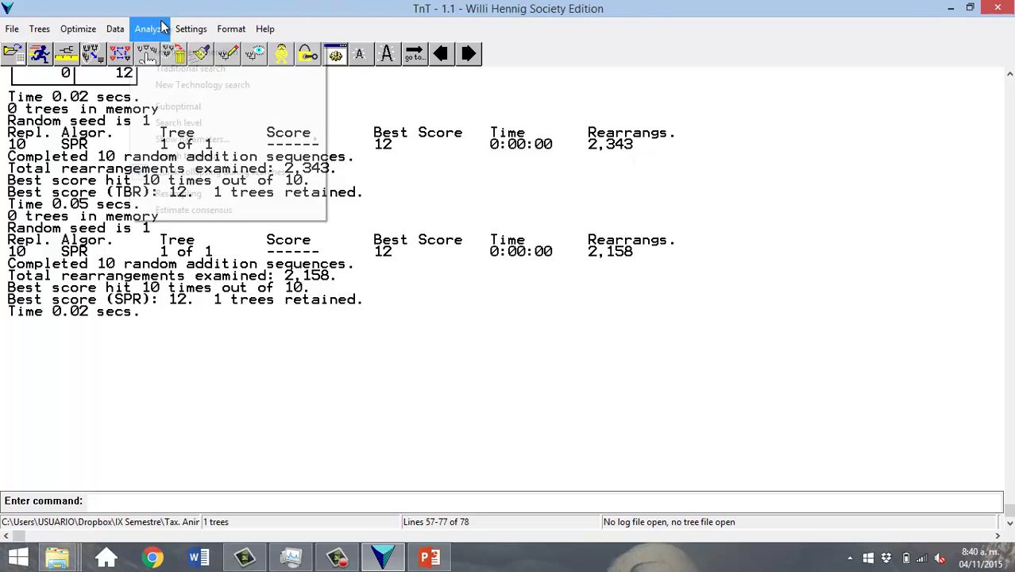
pyautogui.moveTo(191, 28)
pyautogui.moveTo(147, 24)
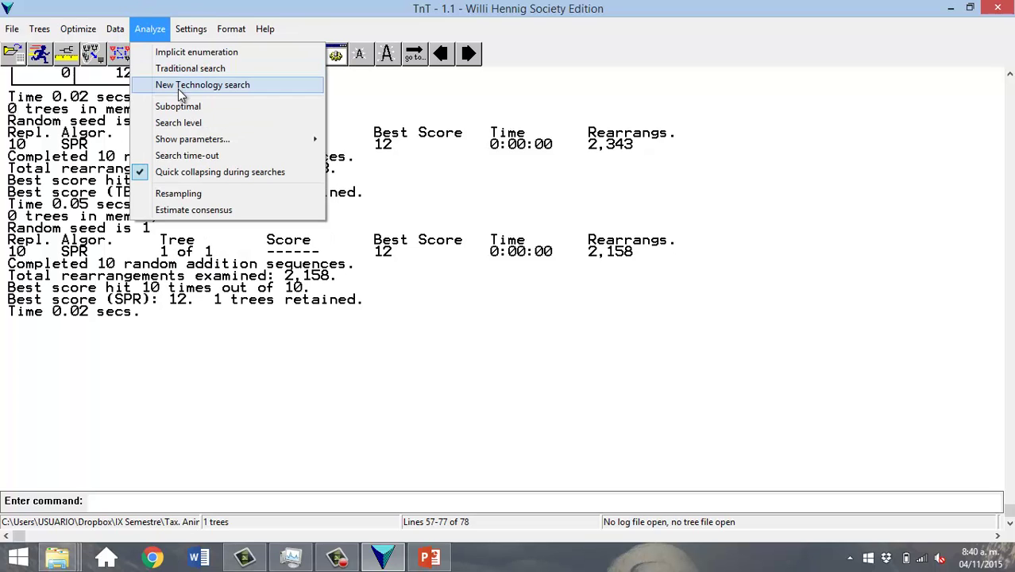
pyautogui.click(178, 85)
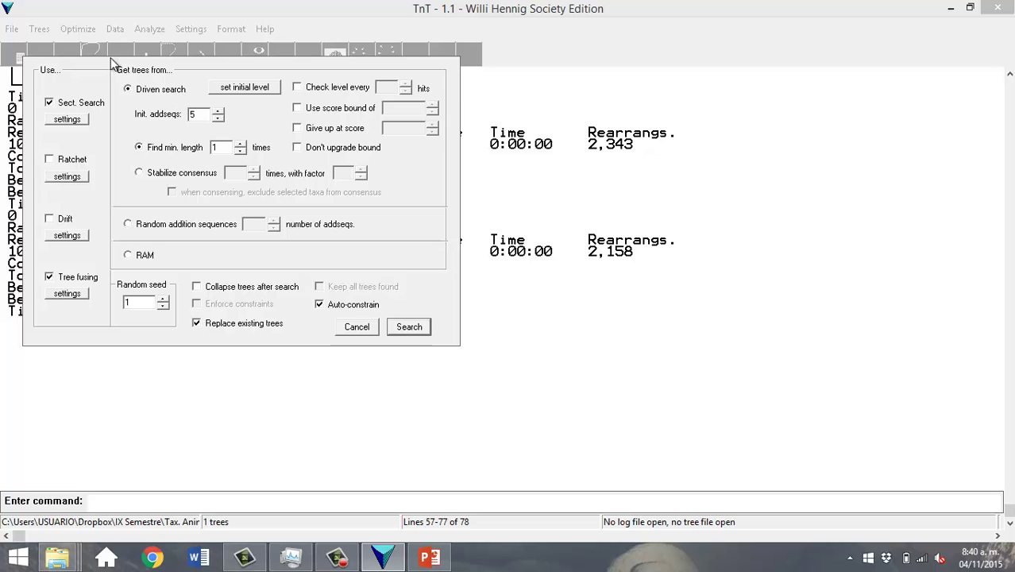
pyautogui.click(51, 161)
pyautogui.click(410, 327)
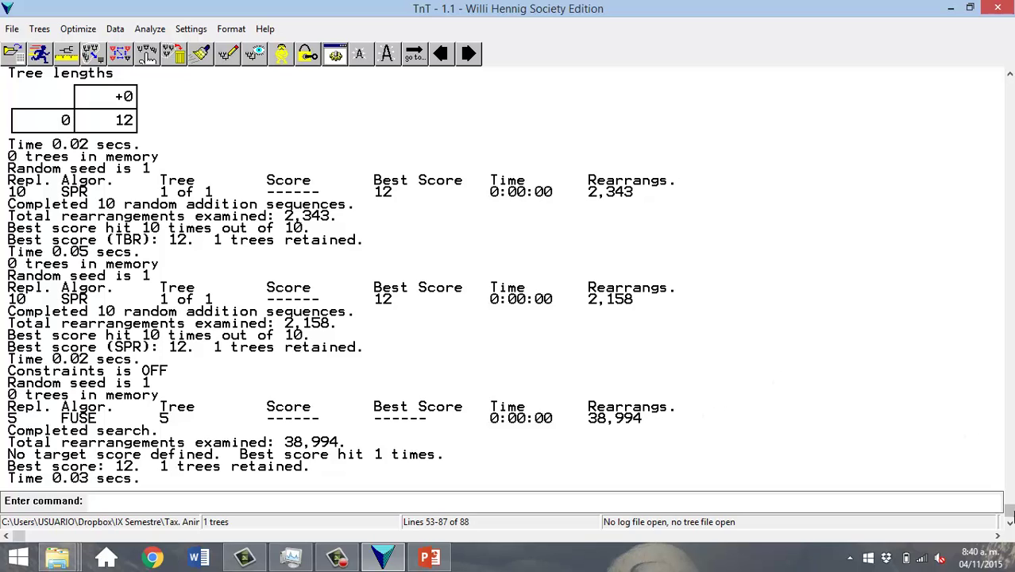
pyautogui.moveTo(1010, 527); pyautogui.dragTo(1010, 527)
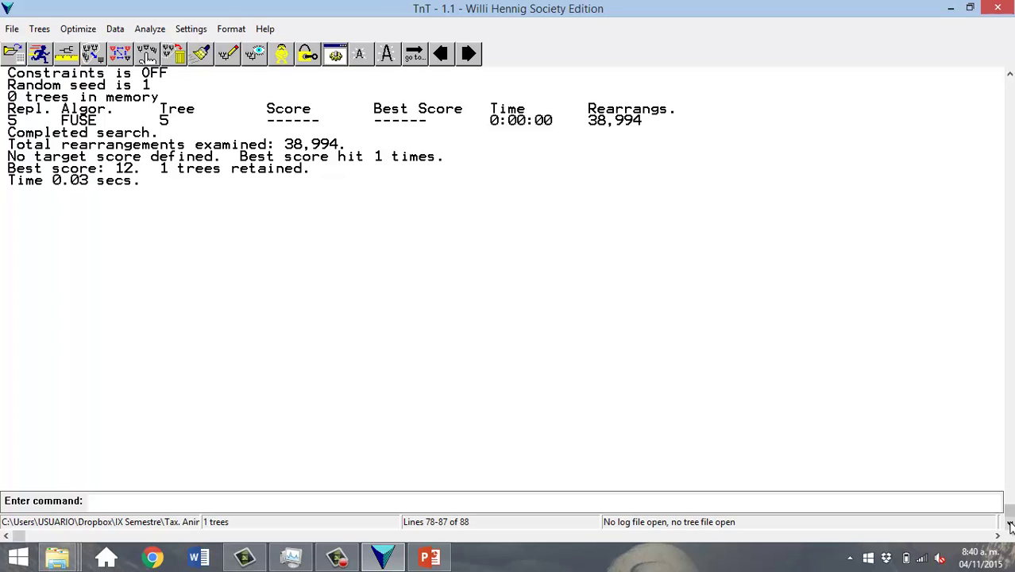
pyautogui.click(1010, 526)
pyautogui.click(1010, 526)
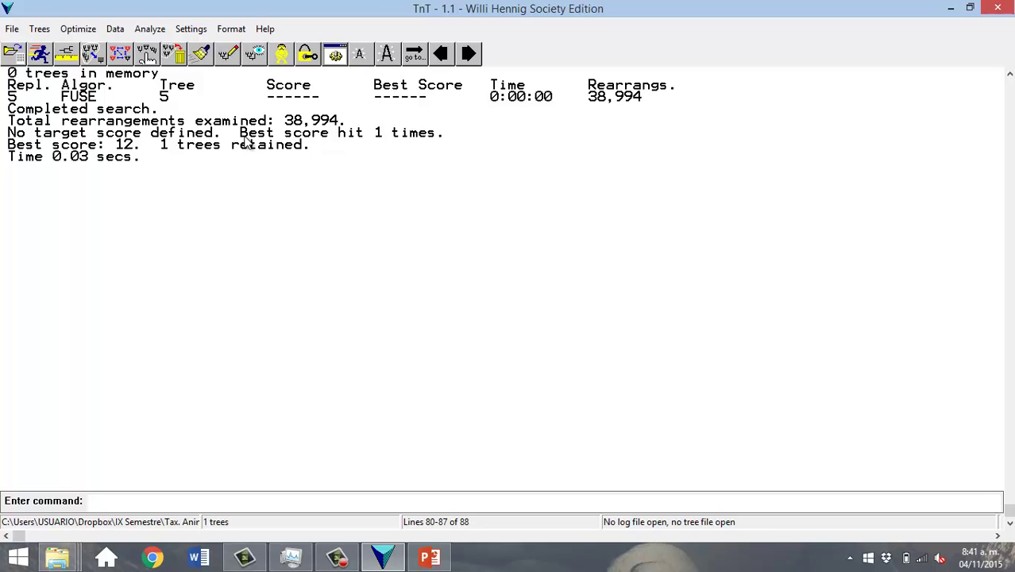
# Examine the resampling options with standard bootstrap selected, including the number of replicates, and close them without running
pyautogui.click(125, 29)
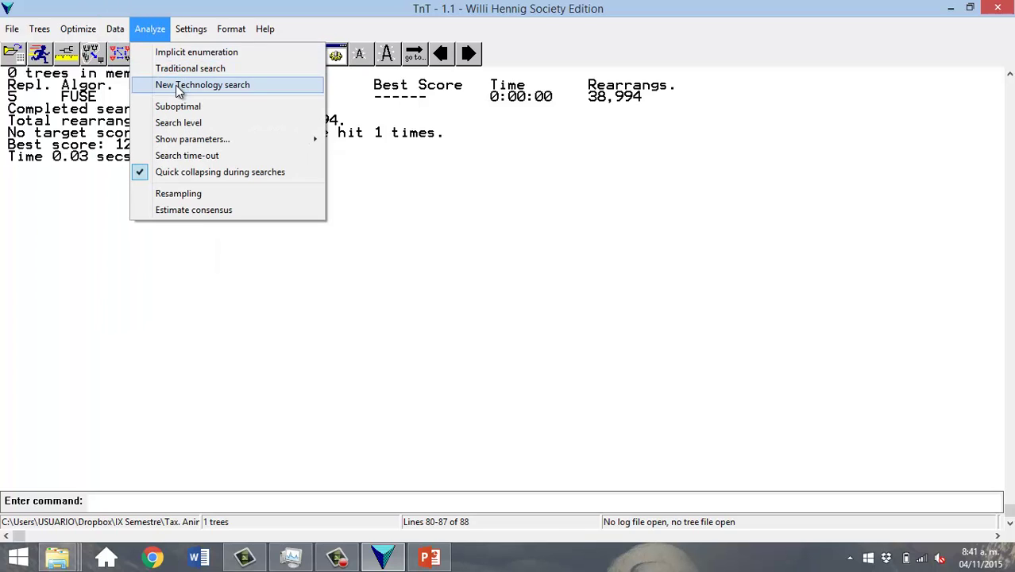
pyautogui.moveTo(179, 36)
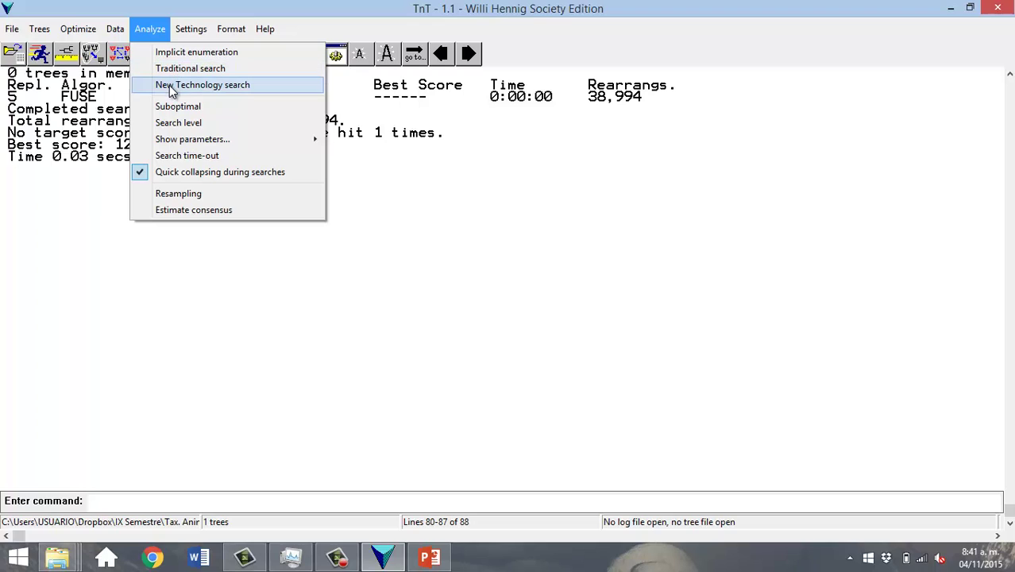
pyautogui.click(182, 195)
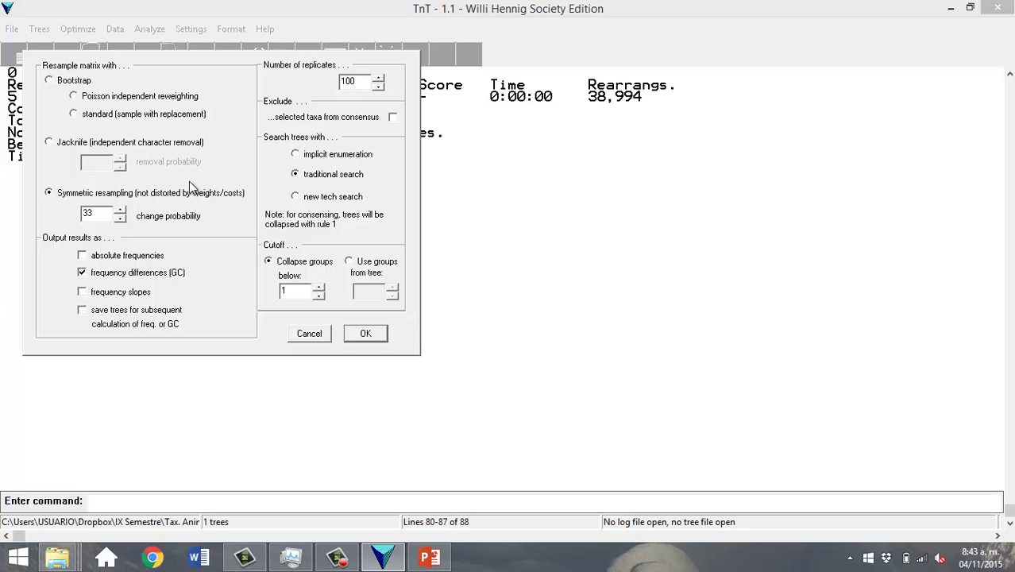
pyautogui.click(52, 80)
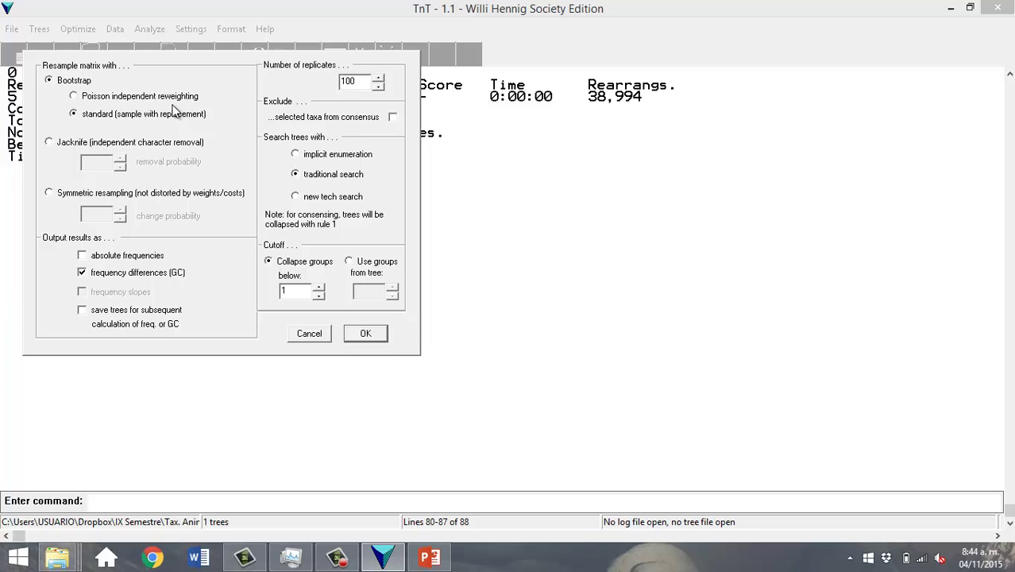
pyautogui.doubleClick(353, 82)
pyautogui.click(312, 337)
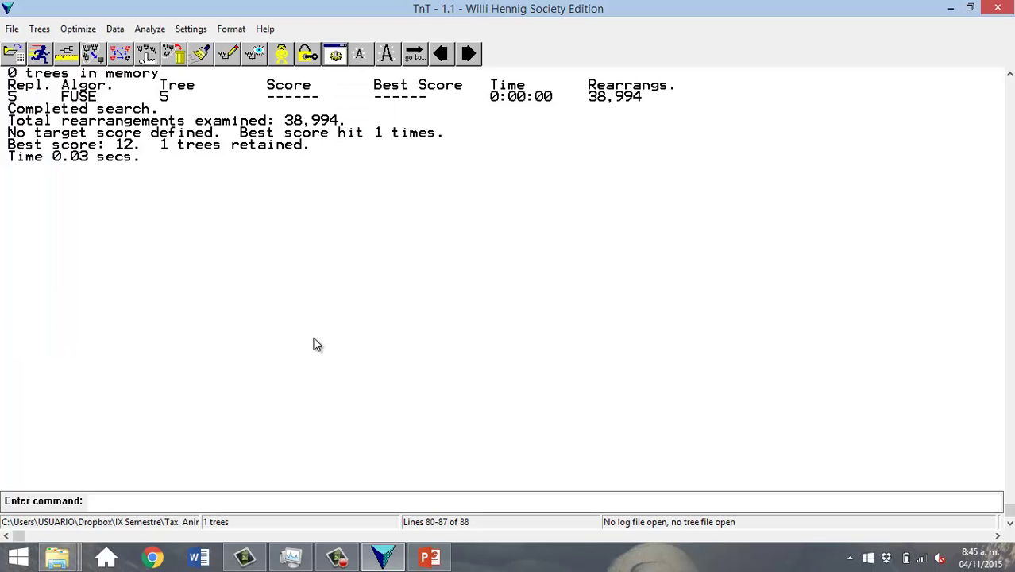
# Examine the precision and accuracy options for estimating the consensus, and close them without running
pyautogui.click(158, 30)
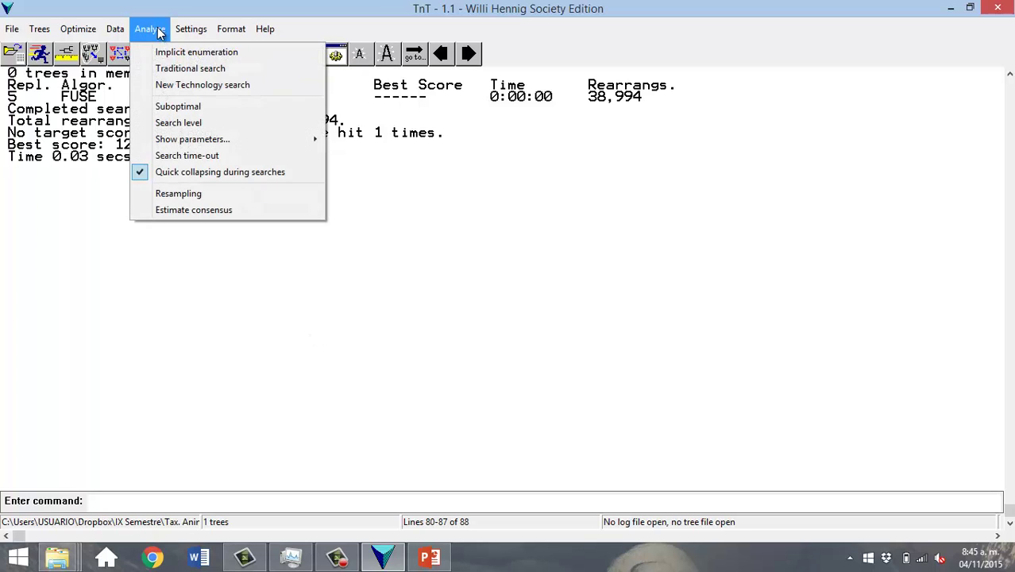
pyautogui.click(210, 209)
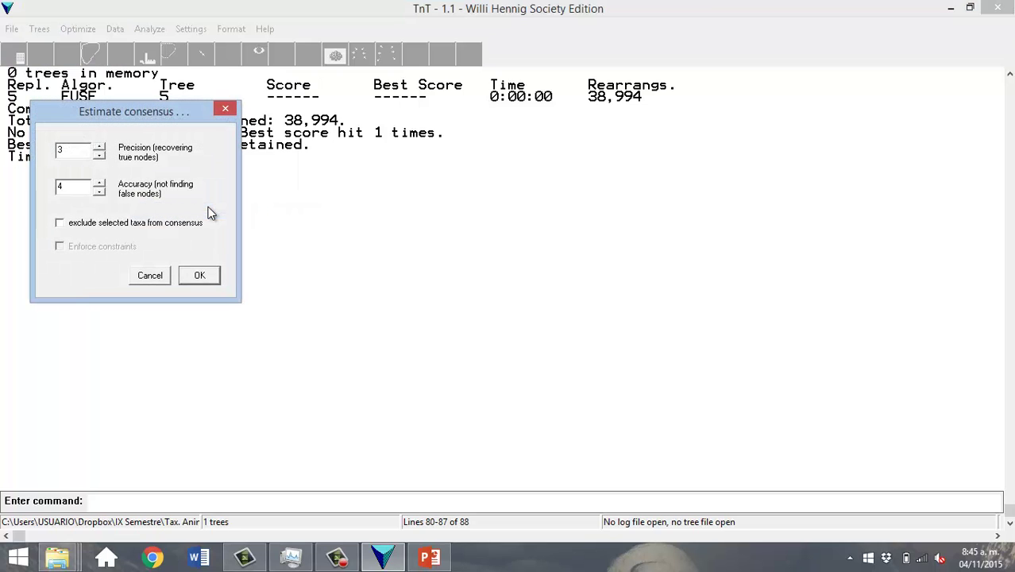
pyautogui.moveTo(176, 121); pyautogui.dragTo(185, 196)
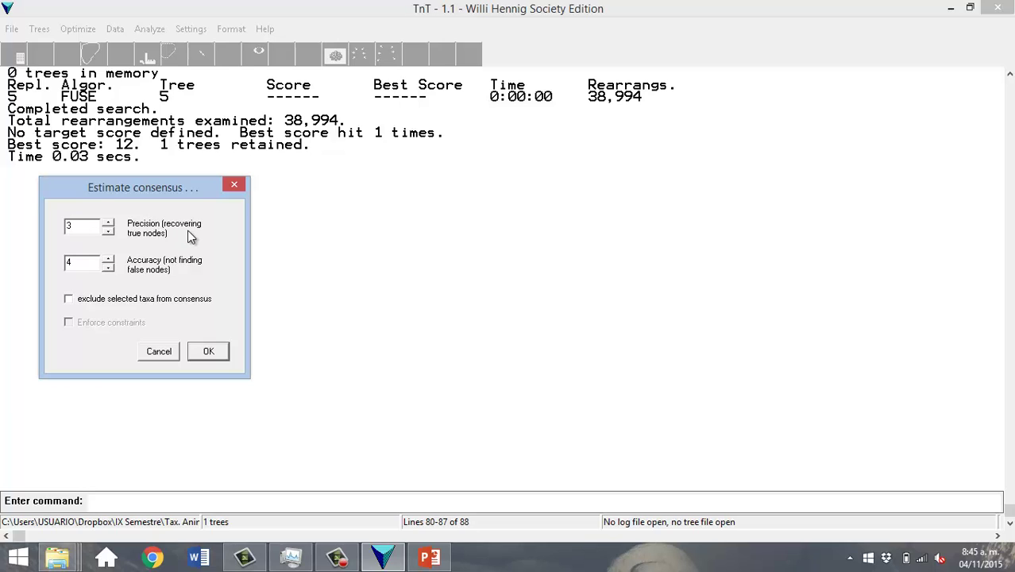
pyautogui.click(163, 351)
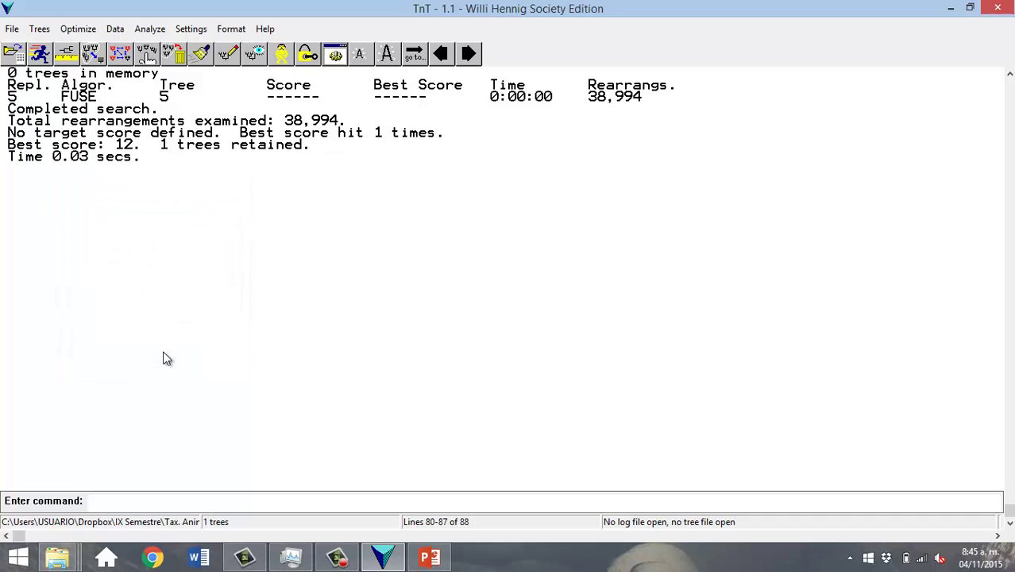
# Examine the implied weighting settings and their weighting function, and leave them without changes
pyautogui.click(144, 29)
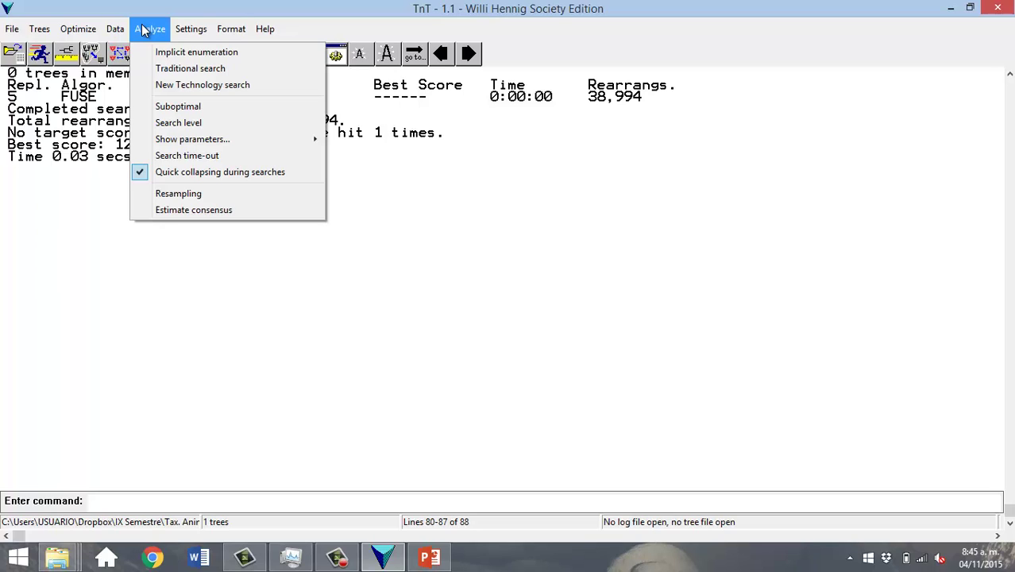
pyautogui.moveTo(182, 33)
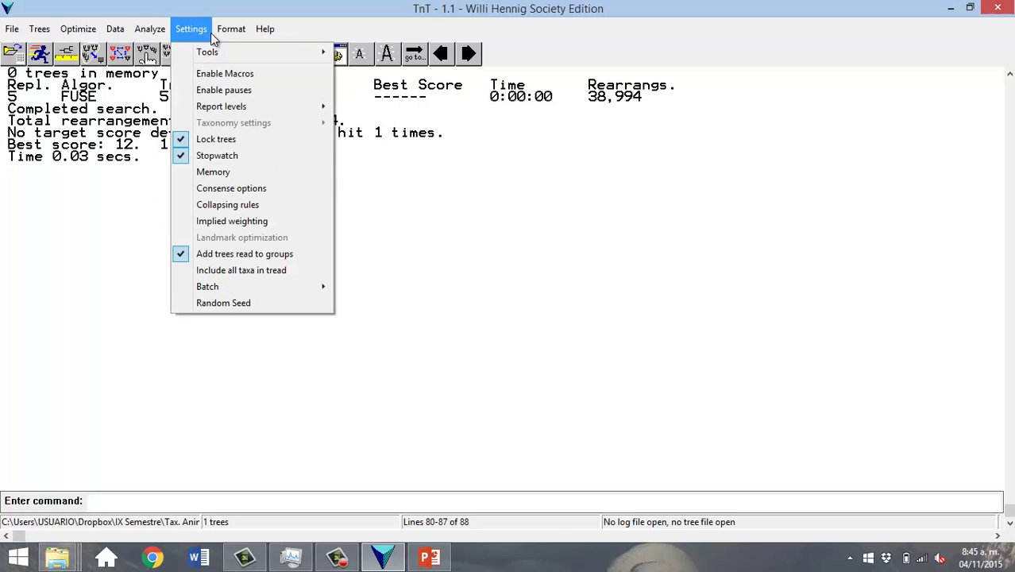
pyautogui.moveTo(211, 58)
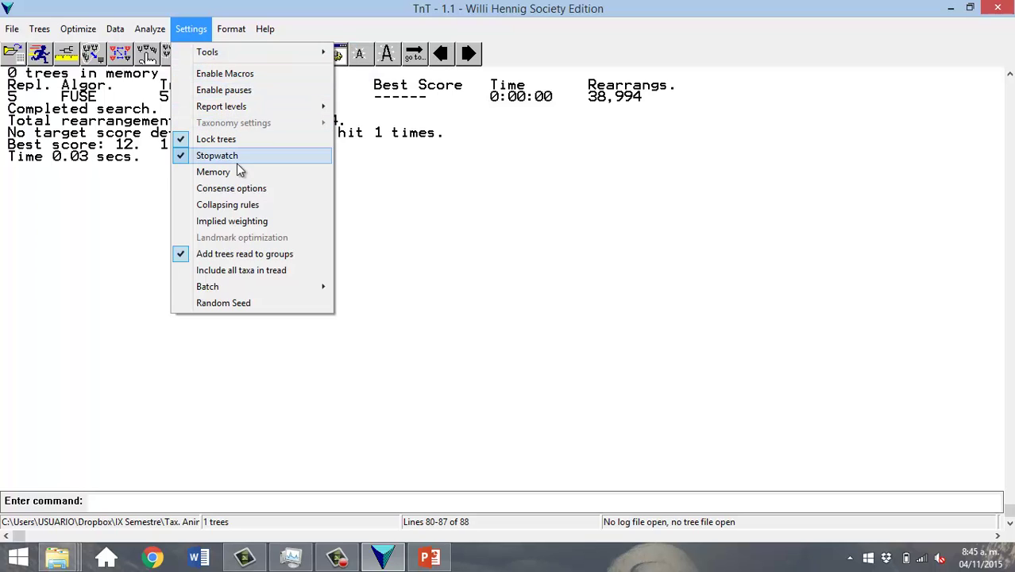
pyautogui.click(244, 222)
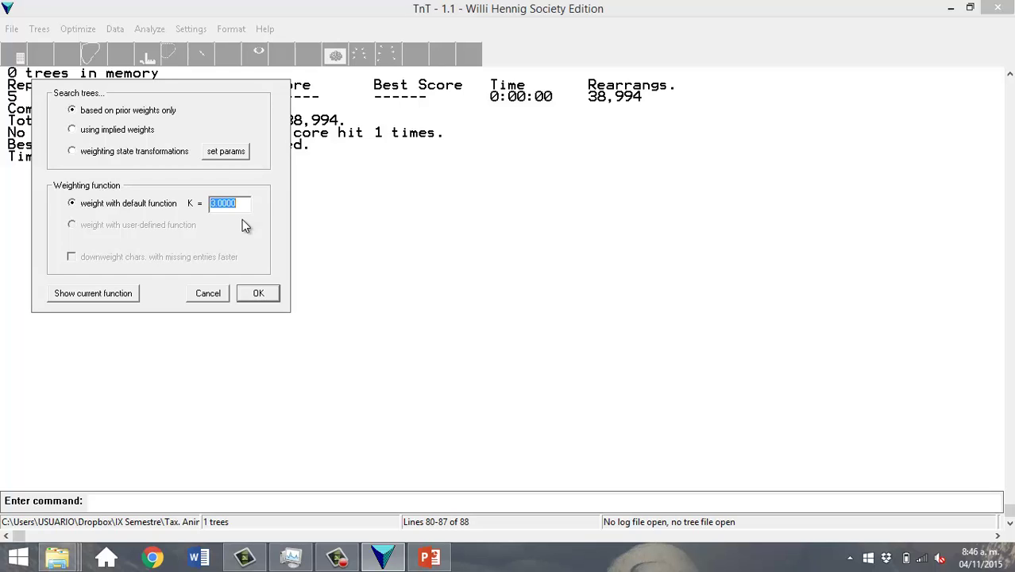
pyautogui.click(208, 293)
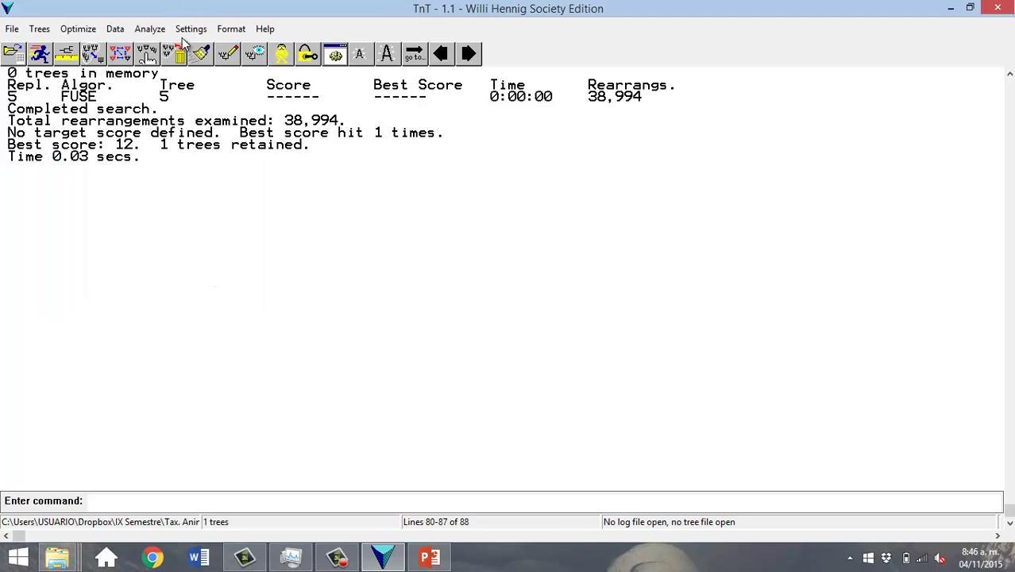
# Examine the available data formats, including DNA, amino acids, numbers of states and reading gaps as missing
pyautogui.click(188, 32)
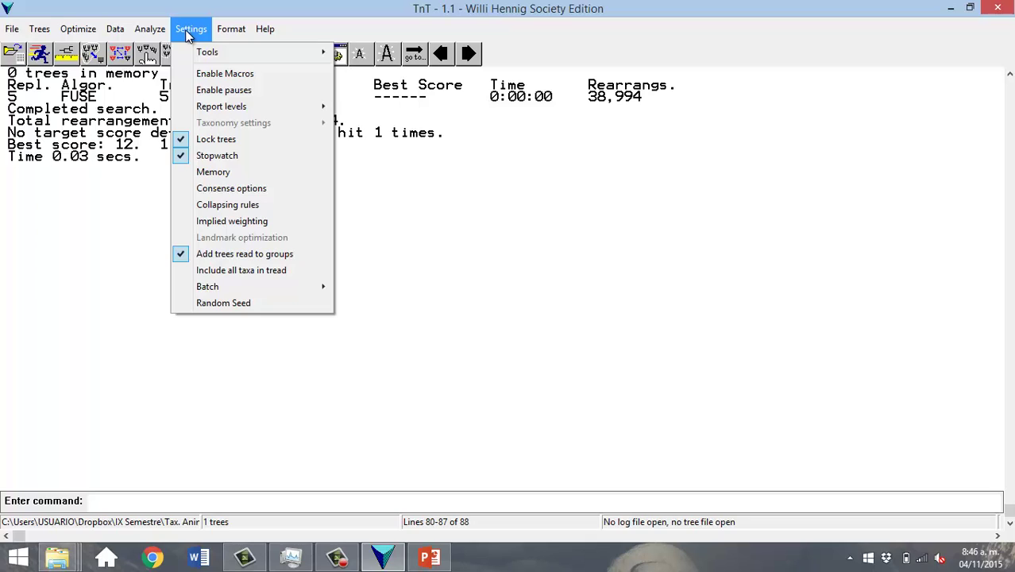
pyautogui.moveTo(228, 31)
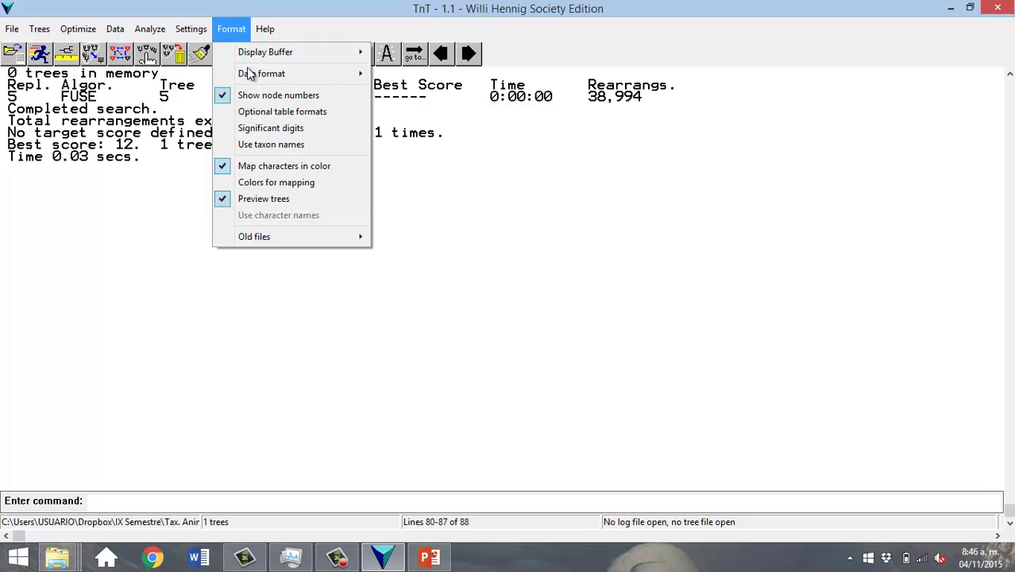
pyautogui.moveTo(247, 73)
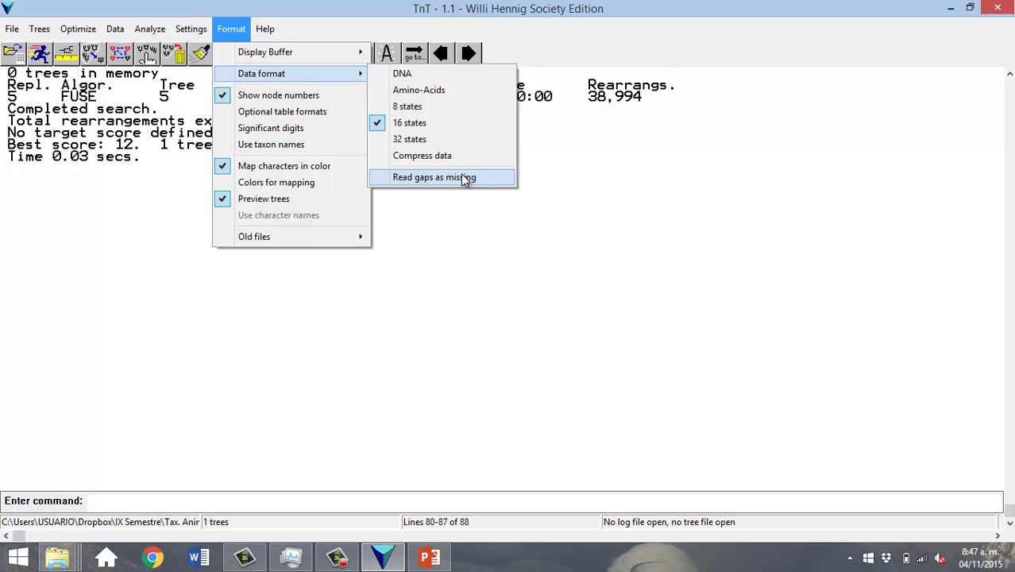
pyautogui.click(465, 373)
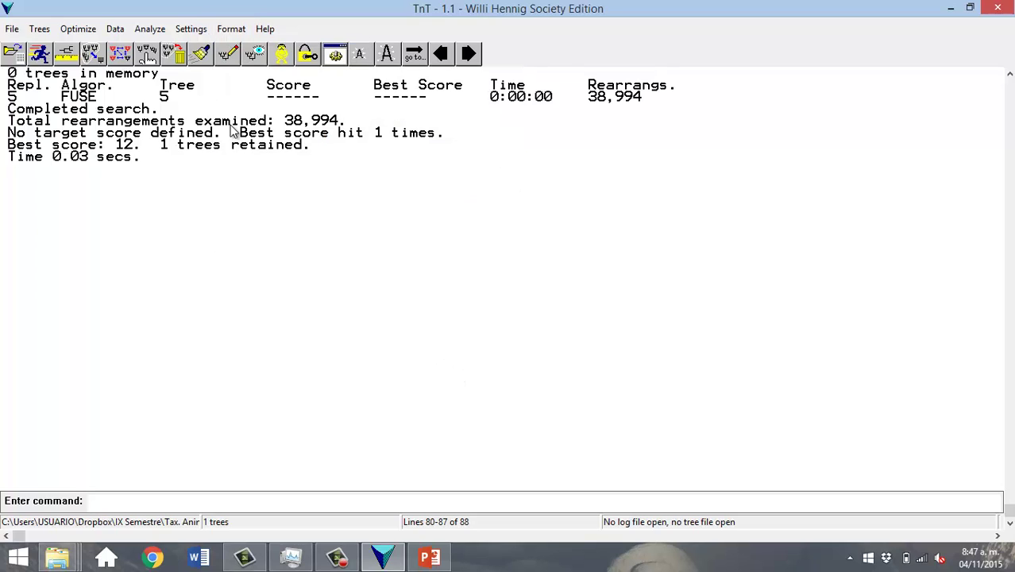
# Map the synapomorphies onto all trees, examine the resulting diagram, and close it
pyautogui.click(75, 30)
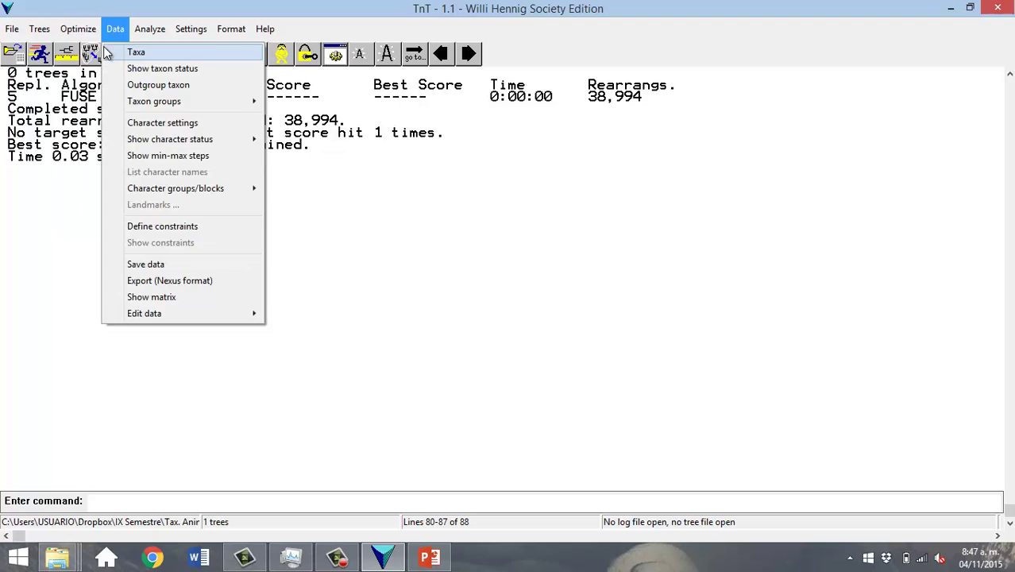
pyautogui.moveTo(112, 61)
pyautogui.moveTo(191, 51)
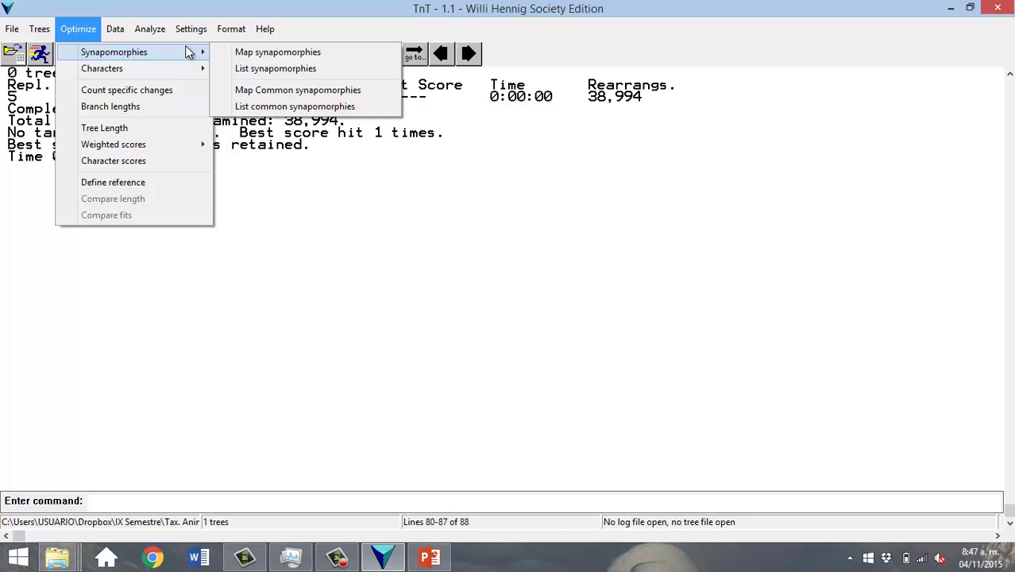
pyautogui.click(240, 54)
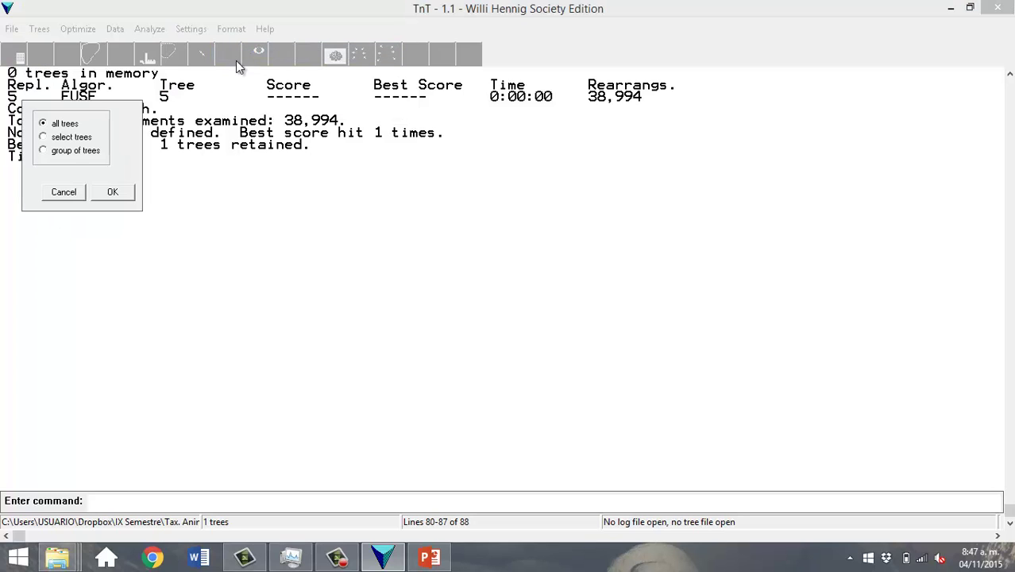
pyautogui.click(103, 193)
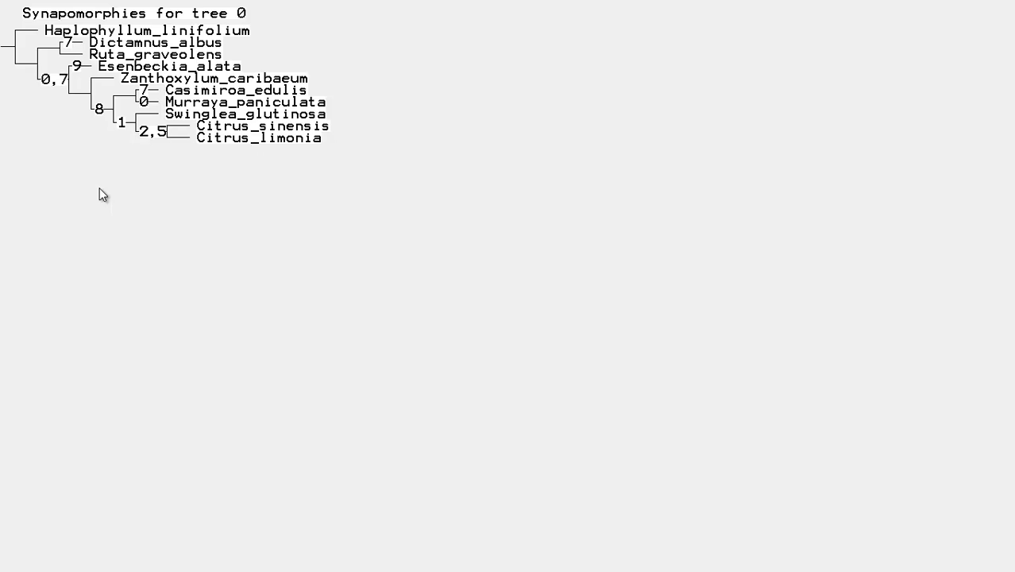
pyautogui.click(163, 141)
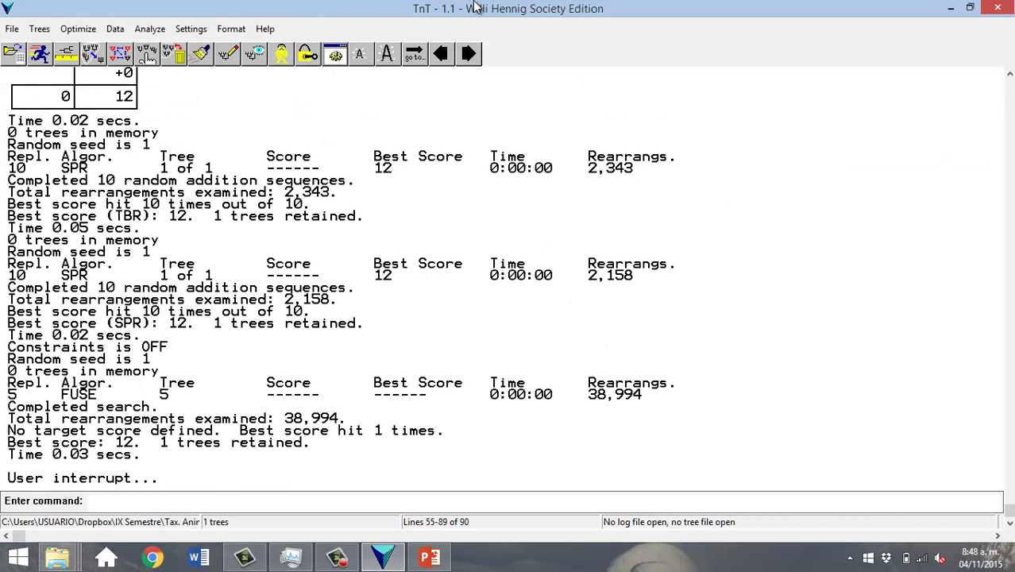
# List the synapomorphies for all trees and read through the changes reported for each taxon and node
pyautogui.click(79, 33)
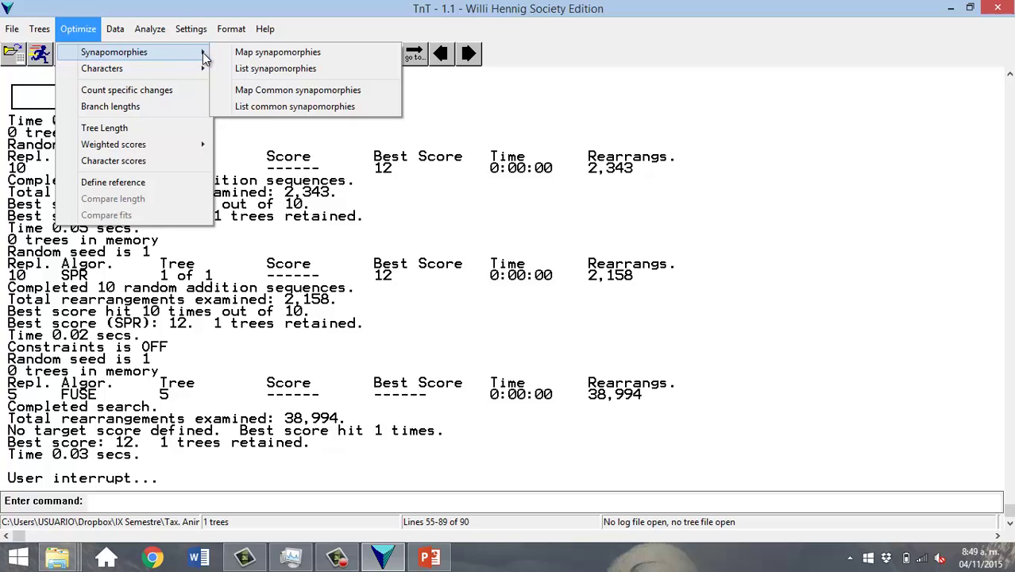
pyautogui.click(242, 70)
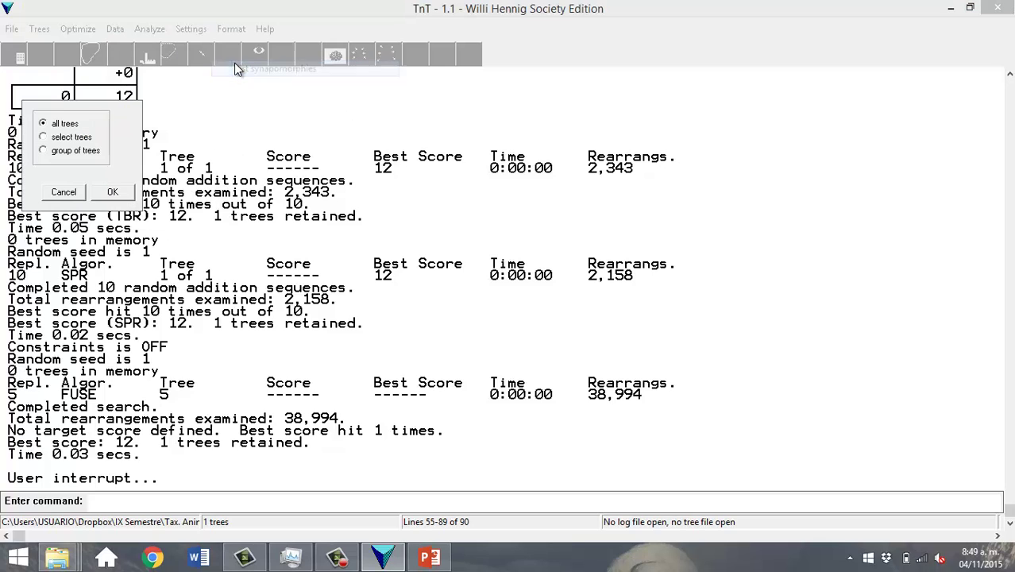
pyautogui.click(109, 193)
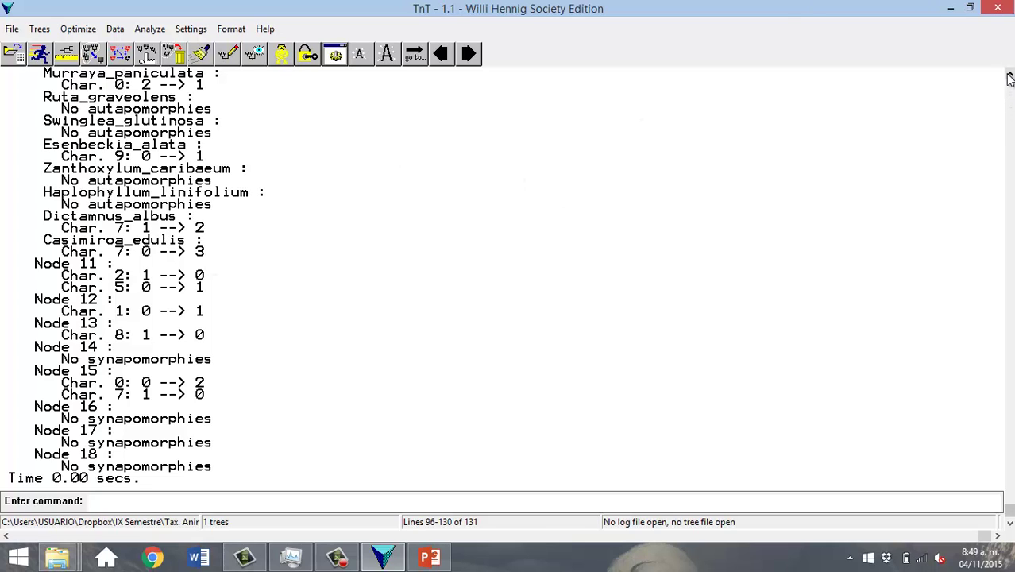
pyautogui.moveTo(1010, 77); pyautogui.dragTo(1010, 77)
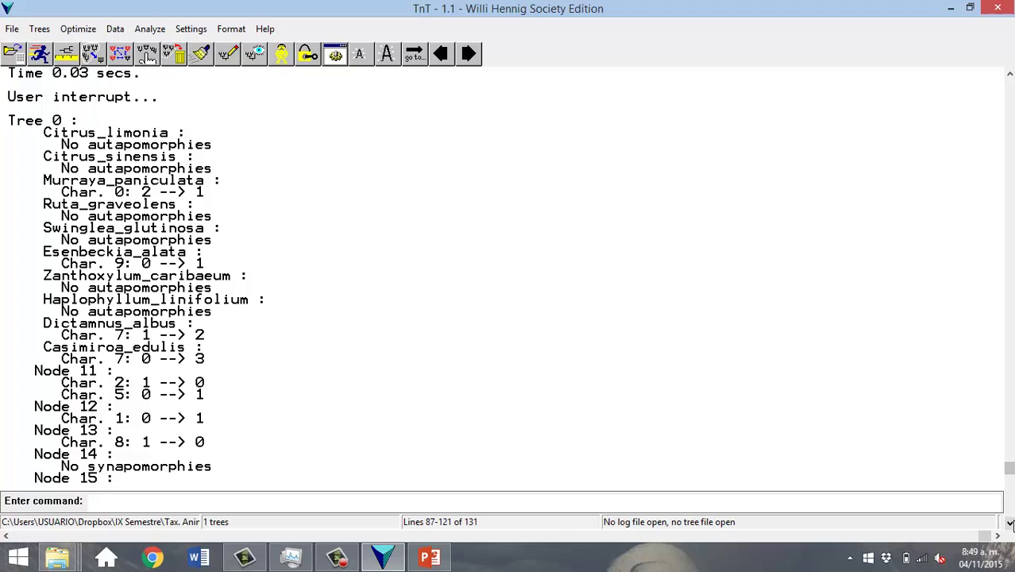
pyautogui.click(1010, 523)
pyautogui.click(1009, 523)
pyautogui.click(1010, 523)
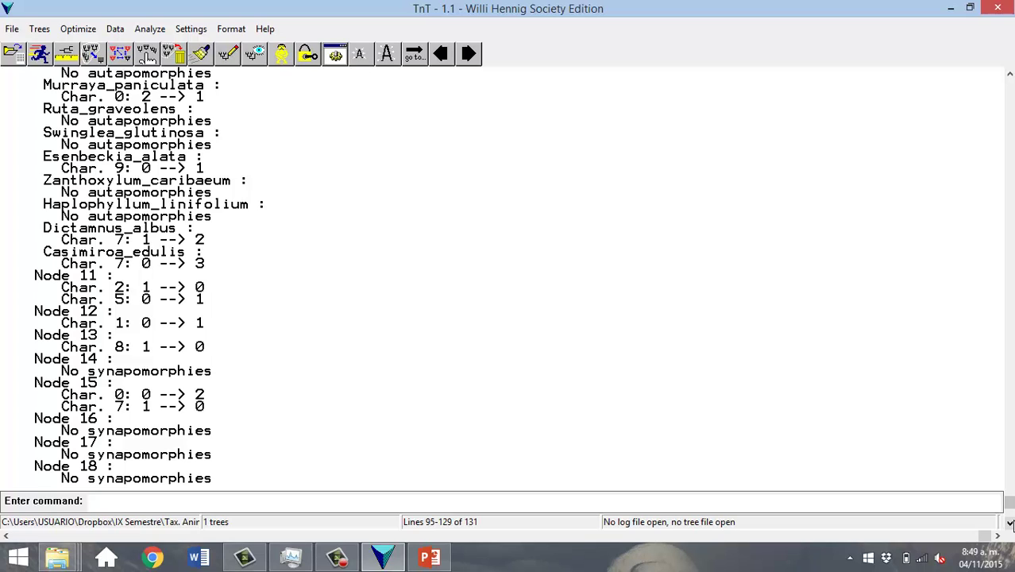
pyautogui.click(1010, 523)
pyautogui.click(1010, 523)
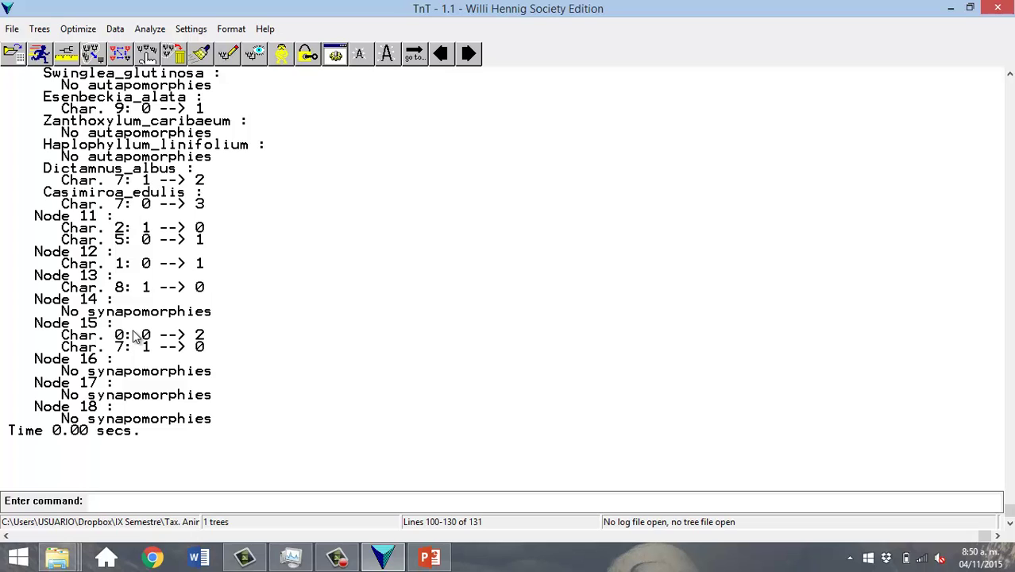
# Map all characters onto all trees, examine the colour-coded states of character 0, and close the mapping
pyautogui.click(99, 32)
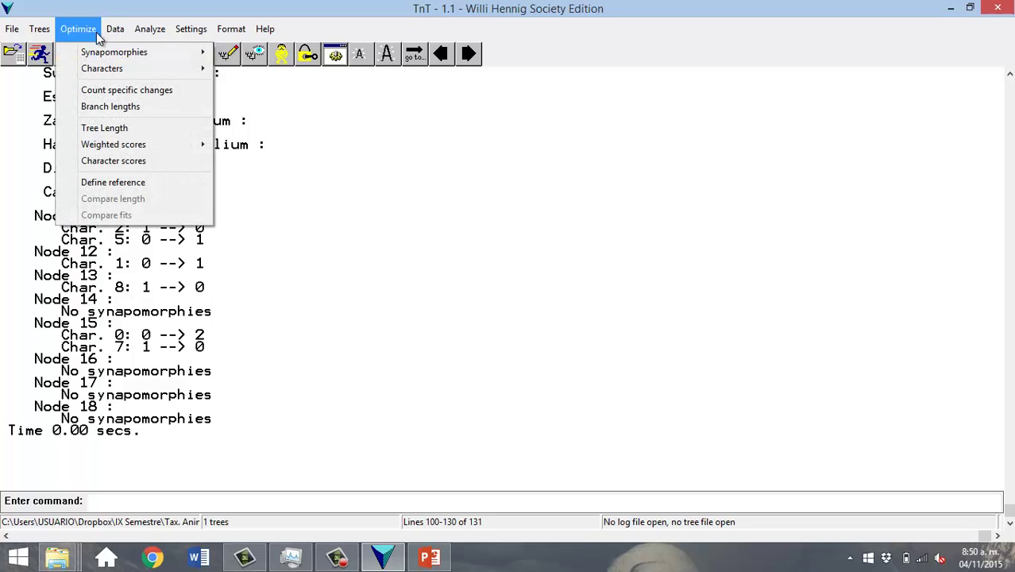
pyautogui.moveTo(103, 52)
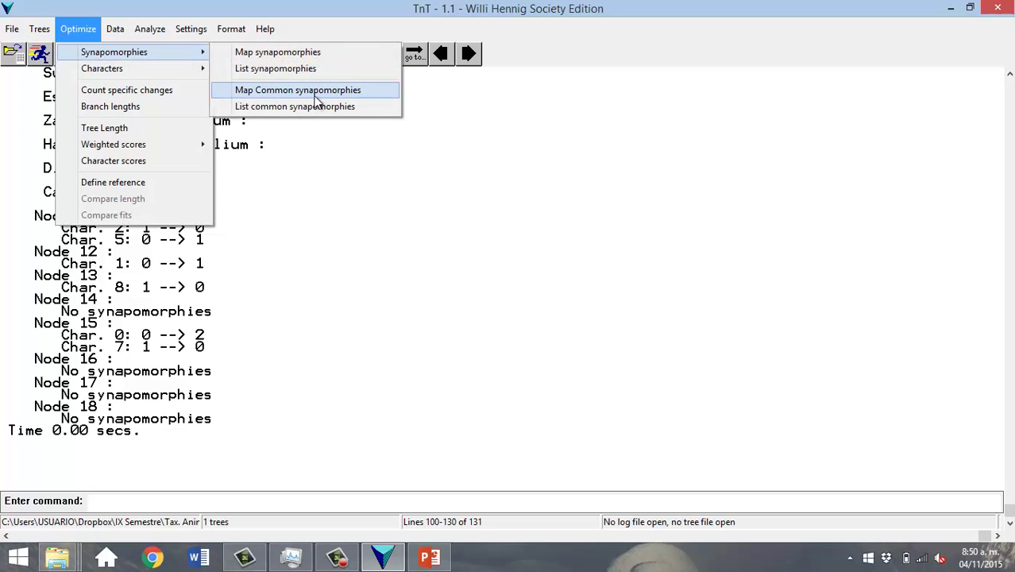
pyautogui.moveTo(165, 70)
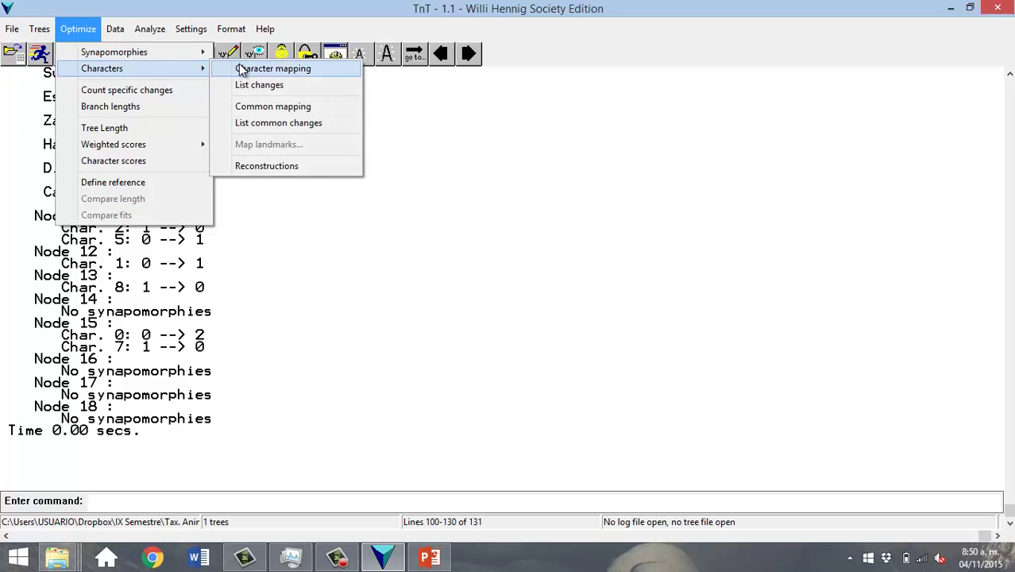
pyautogui.click(273, 68)
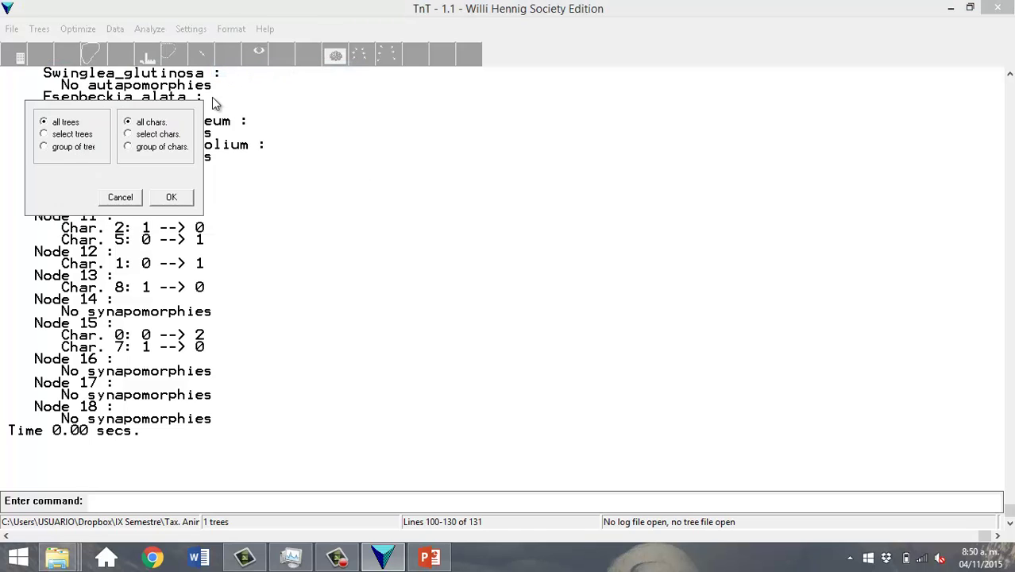
pyautogui.click(174, 199)
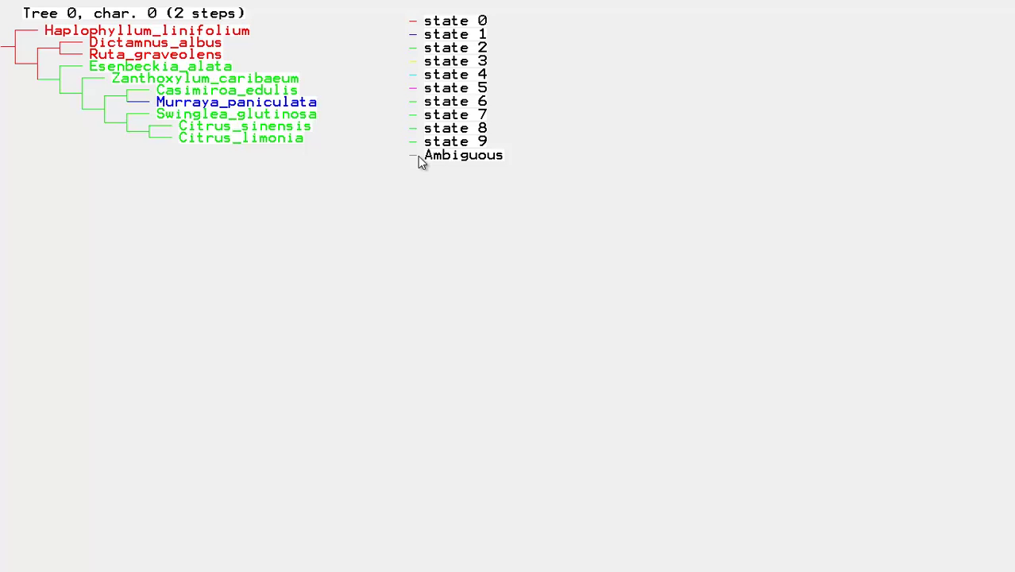
pyautogui.press('Escape')
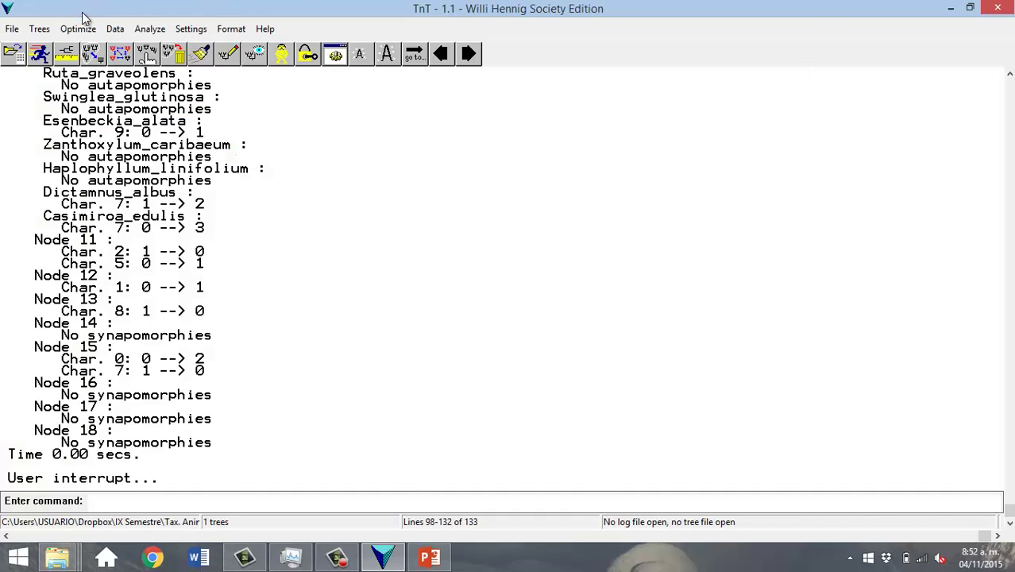
# List the character changes for all characters on all trees
pyautogui.click(80, 29)
pyautogui.moveTo(102, 70)
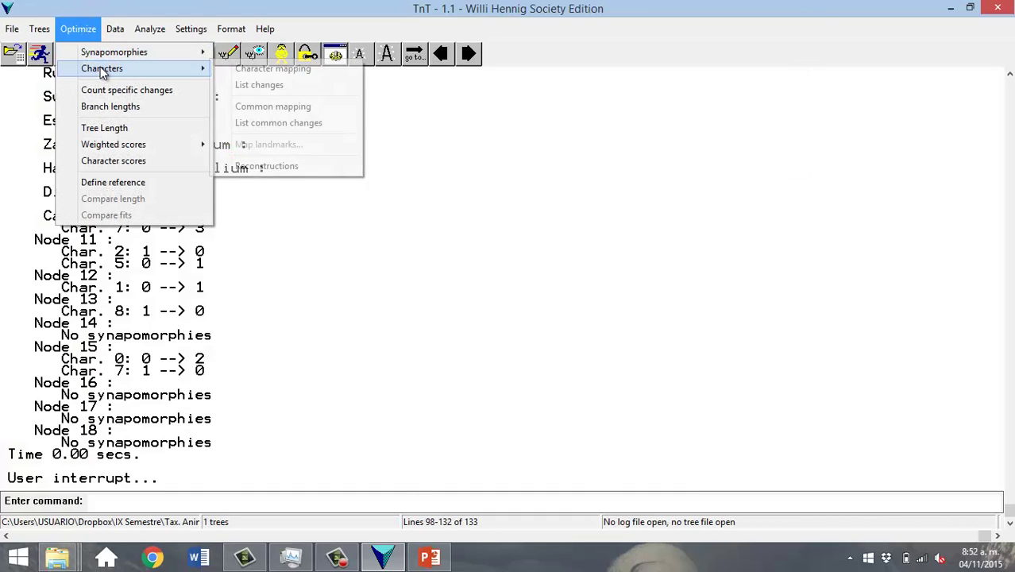
pyautogui.click(246, 84)
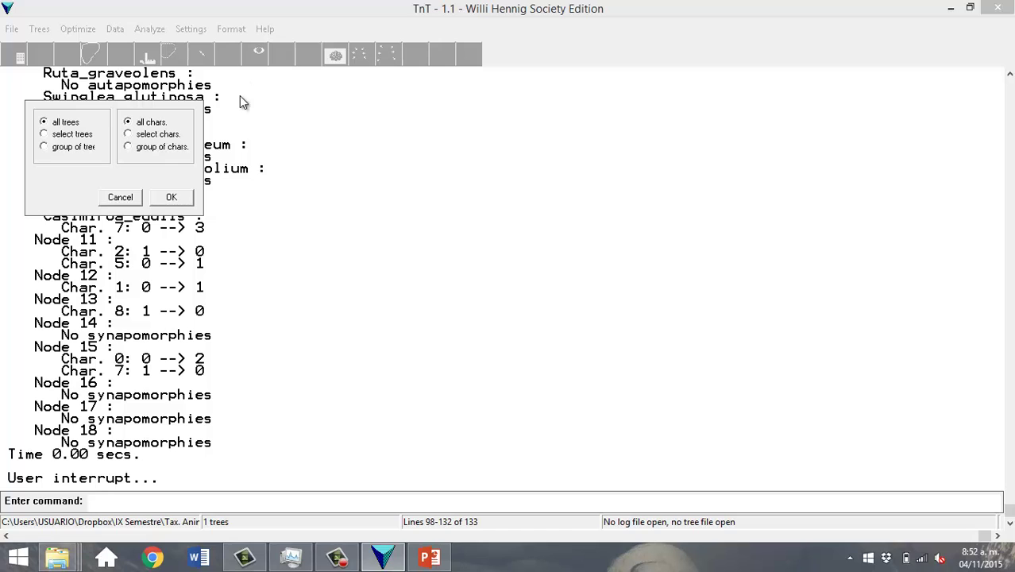
pyautogui.click(172, 197)
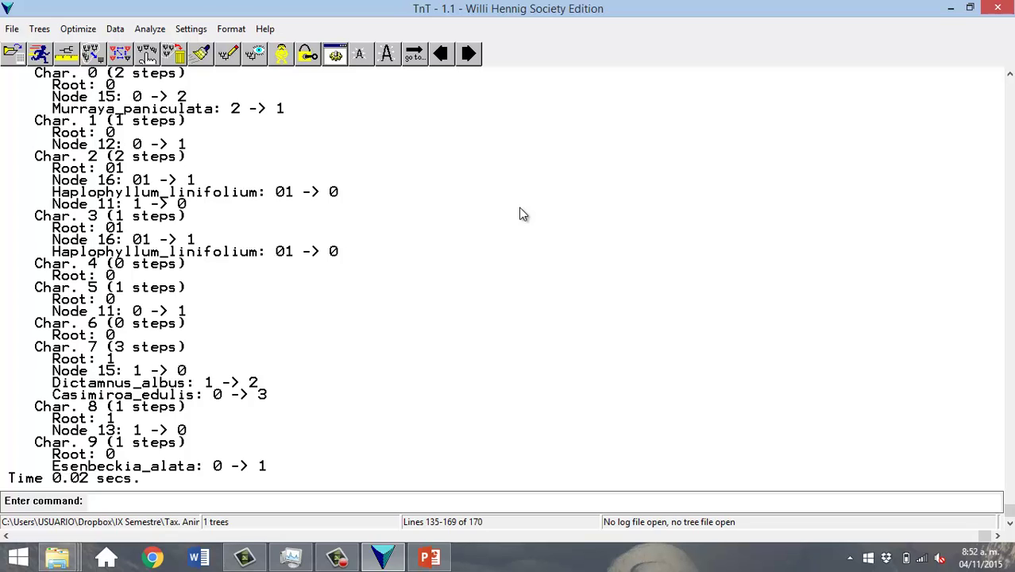
# Display the branch lengths for all trees, and close the diagram after examining it
pyautogui.click(79, 32)
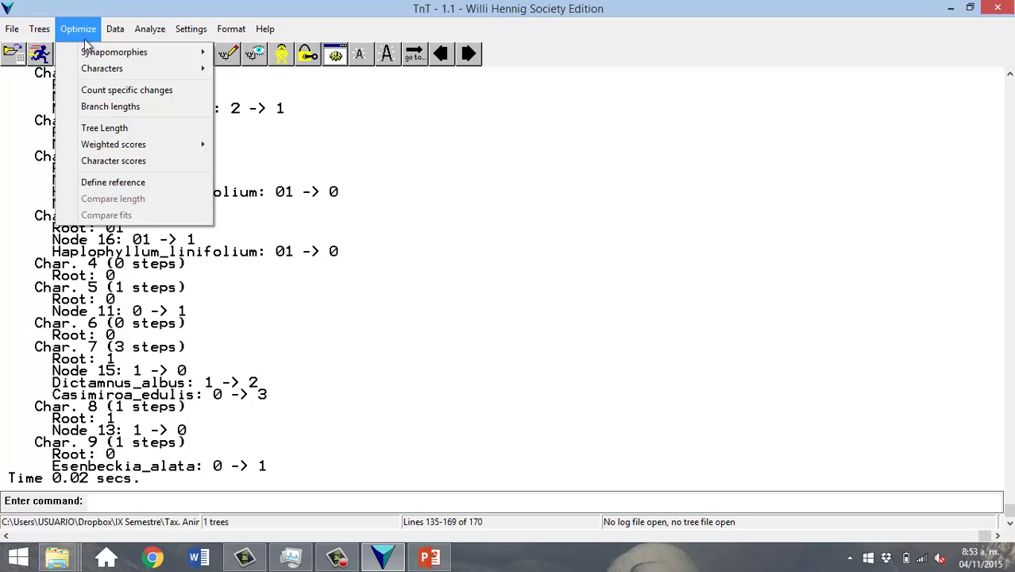
pyautogui.click(115, 111)
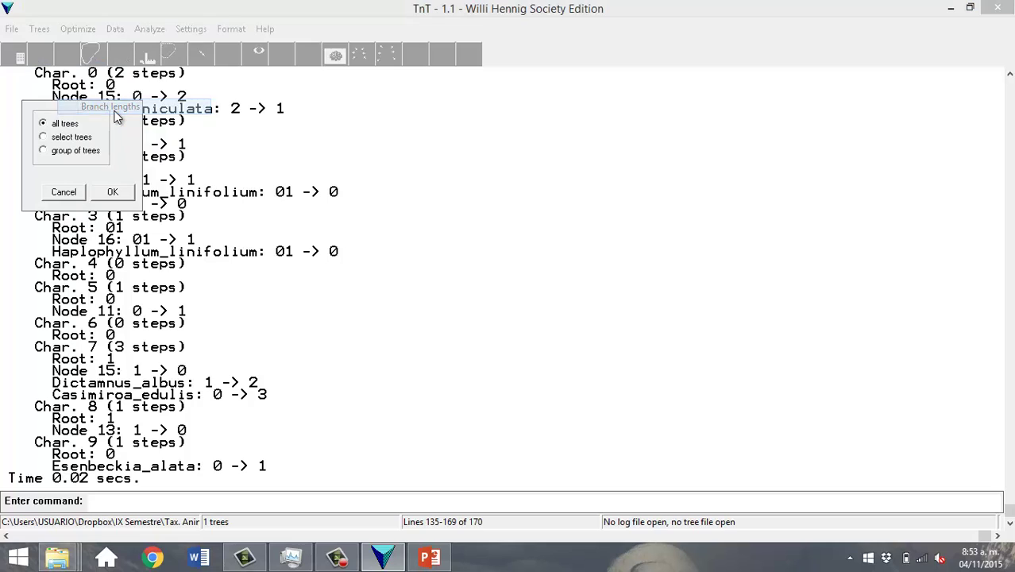
pyautogui.click(109, 196)
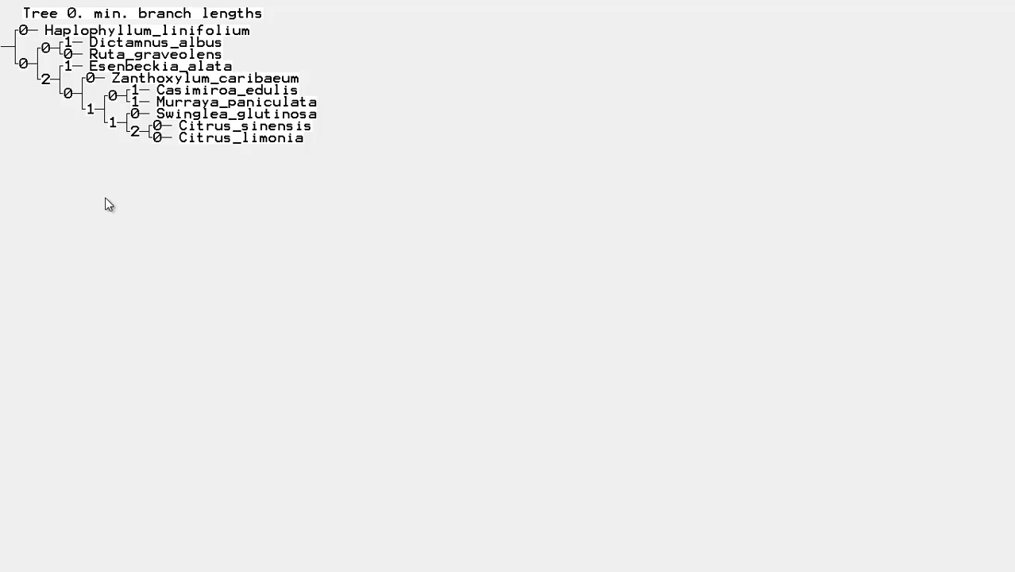
pyautogui.press('Escape')
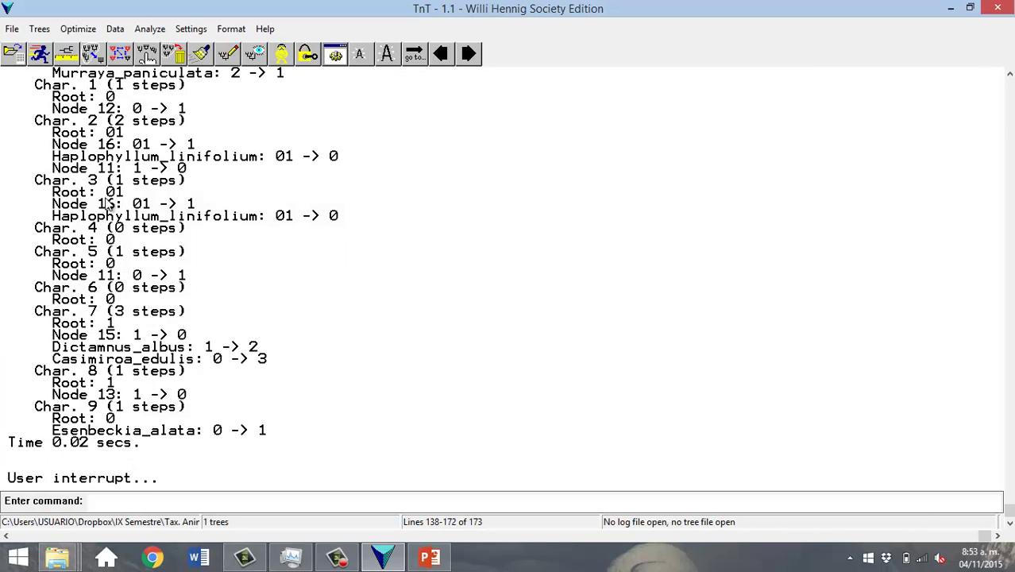
pyautogui.click(78, 34)
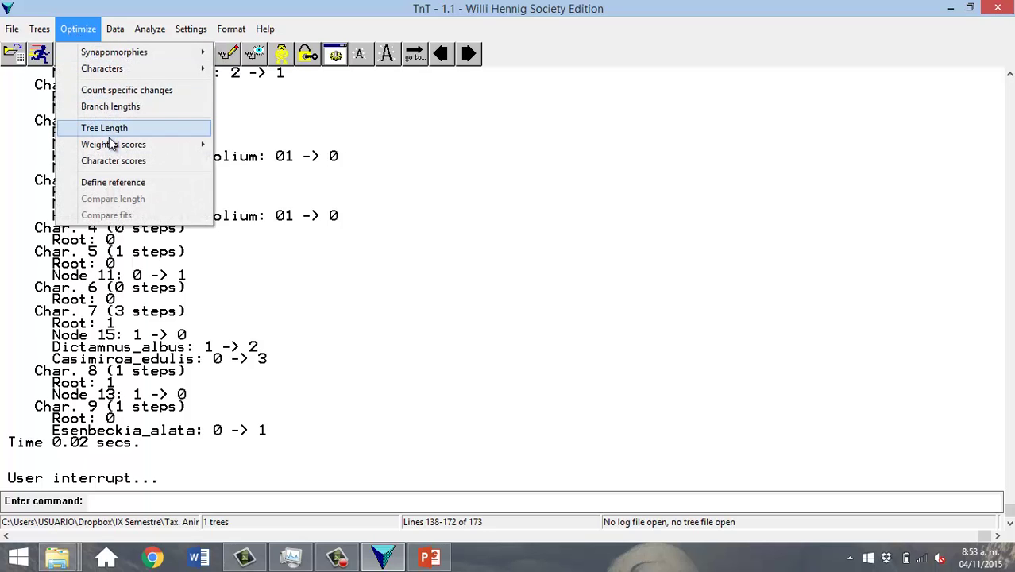
pyautogui.moveTo(111, 146)
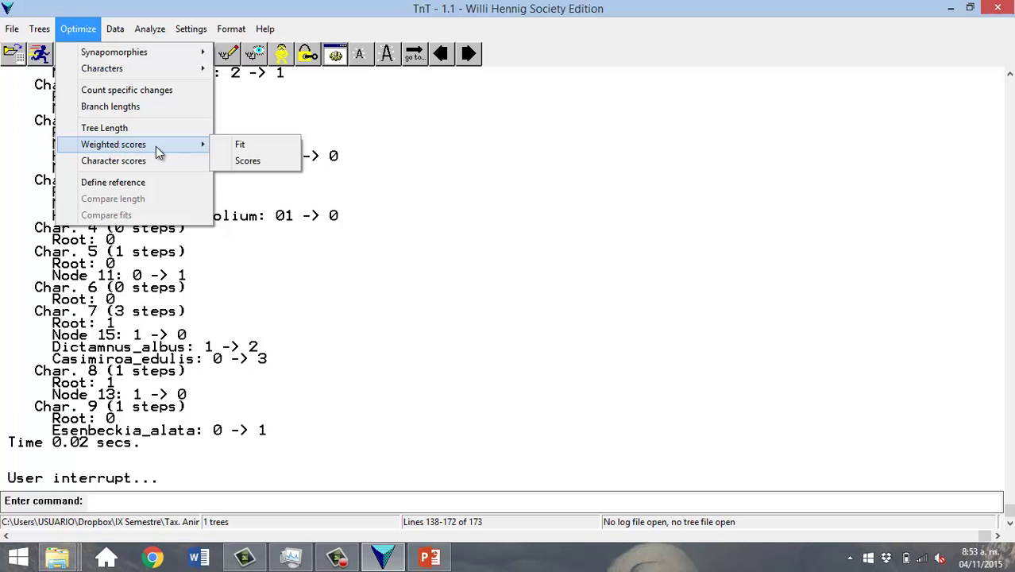
pyautogui.click(397, 251)
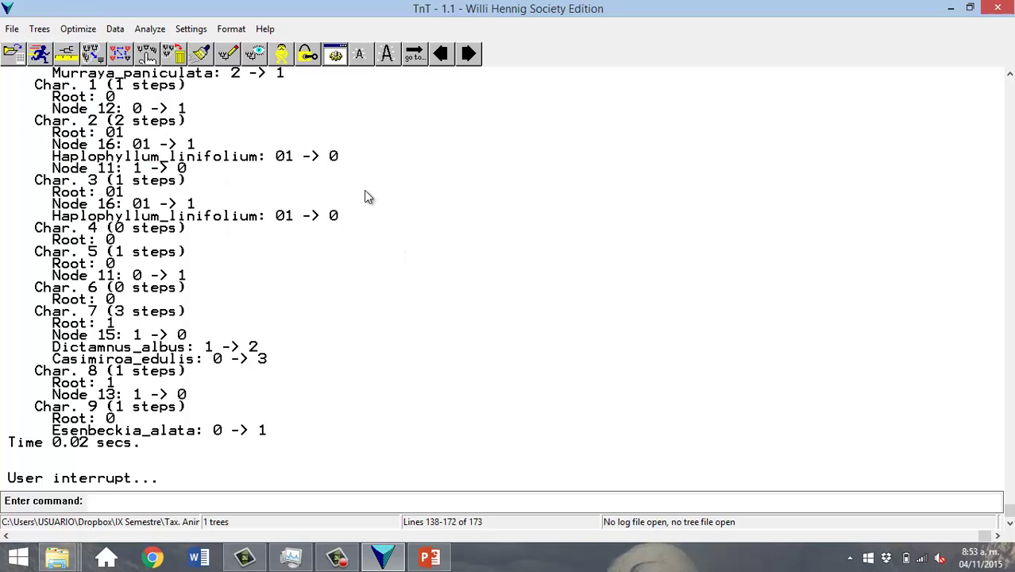
# Show the tree in memory with its numbered nodes in the tree view and reroot it
pyautogui.click(259, 57)
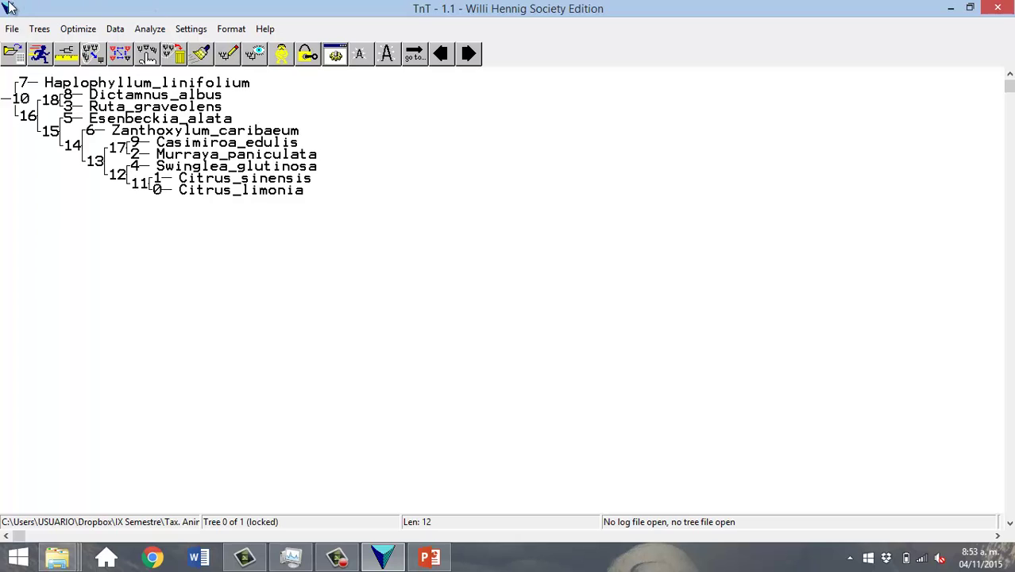
pyautogui.click(39, 28)
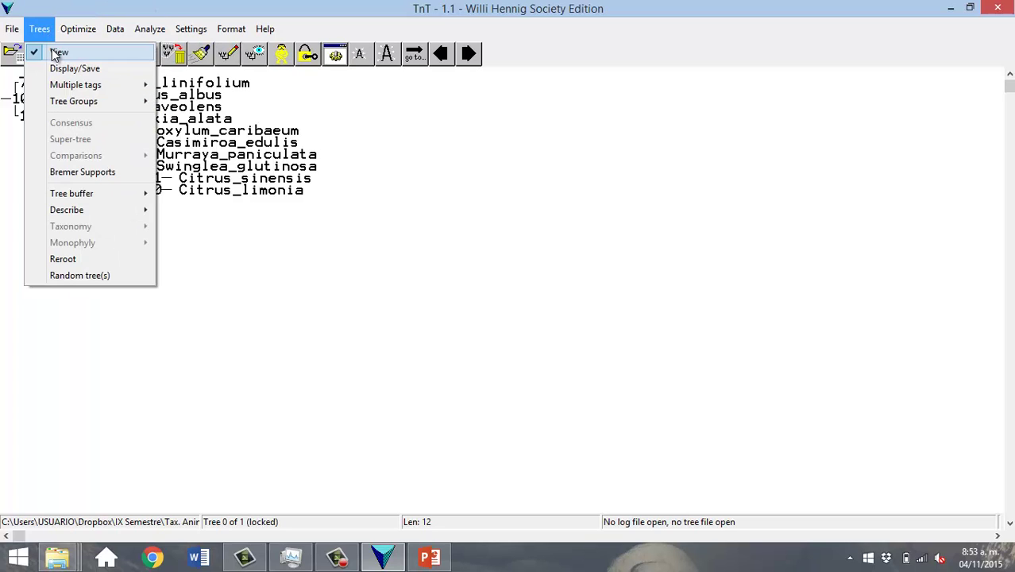
pyautogui.click(58, 52)
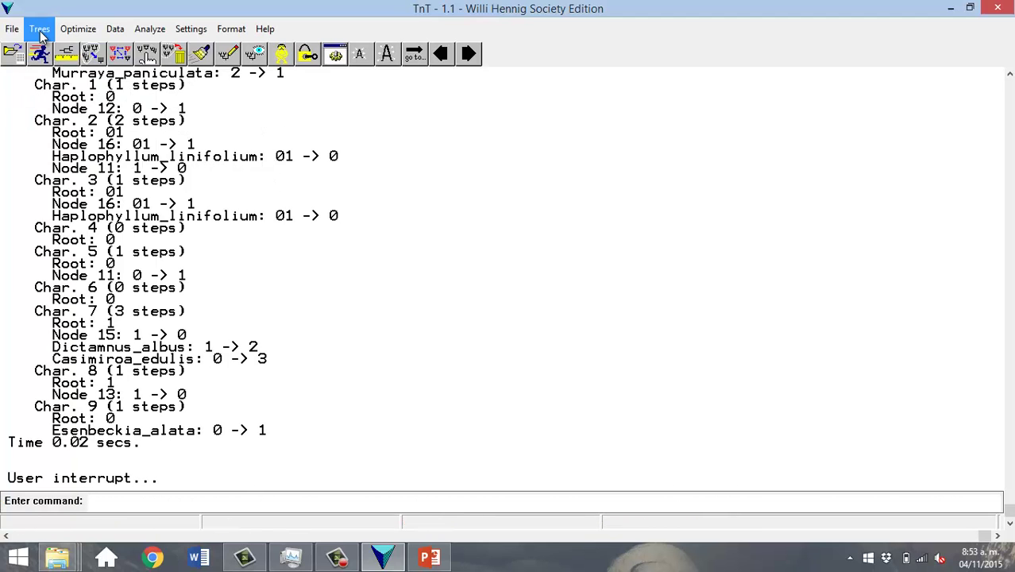
pyautogui.click(39, 28)
pyautogui.click(57, 52)
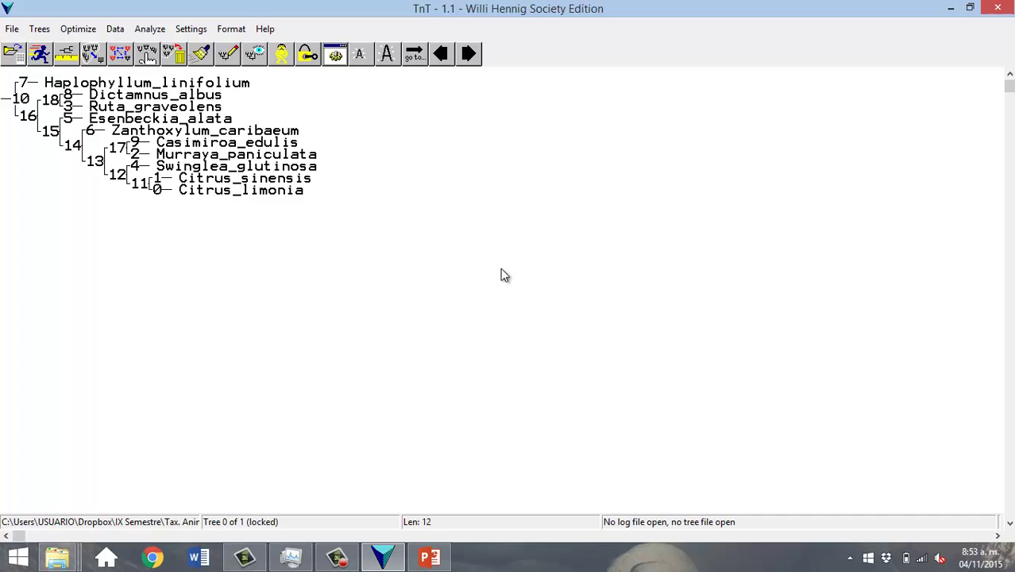
pyautogui.click(44, 28)
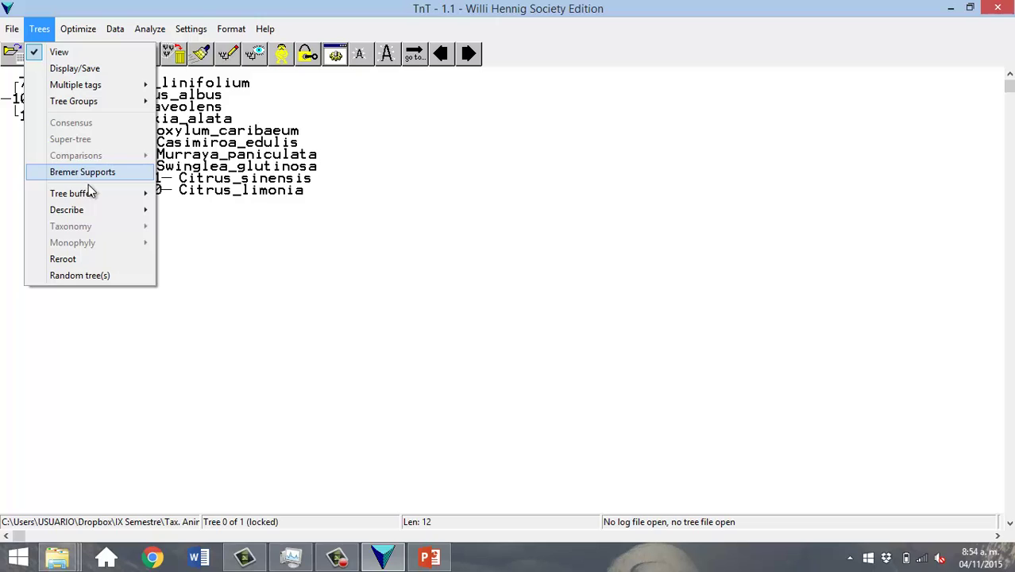
pyautogui.click(87, 257)
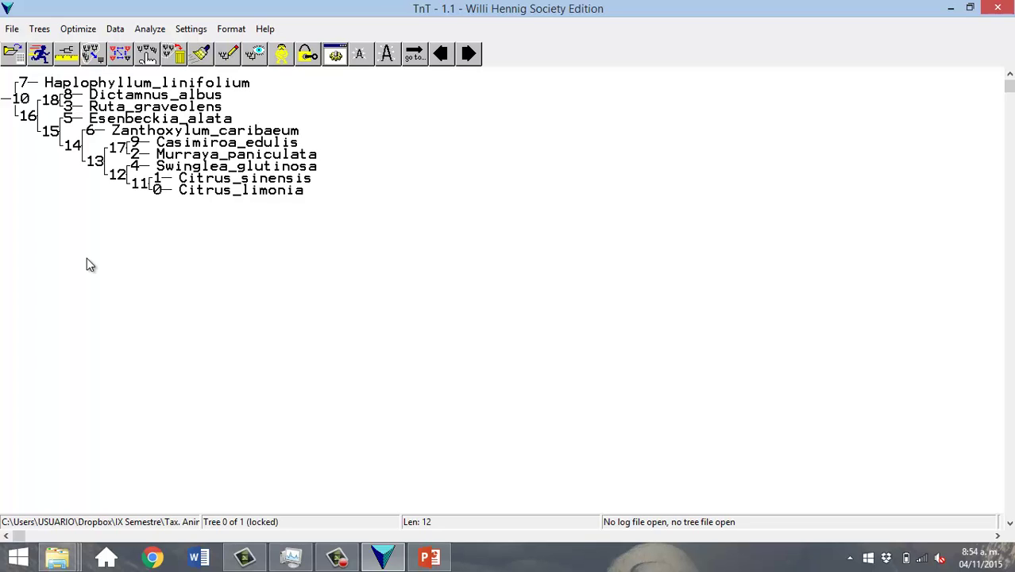
# Open a parenthetical tree save file named Arbol TnT in the exercises folder
pyautogui.click(11, 31)
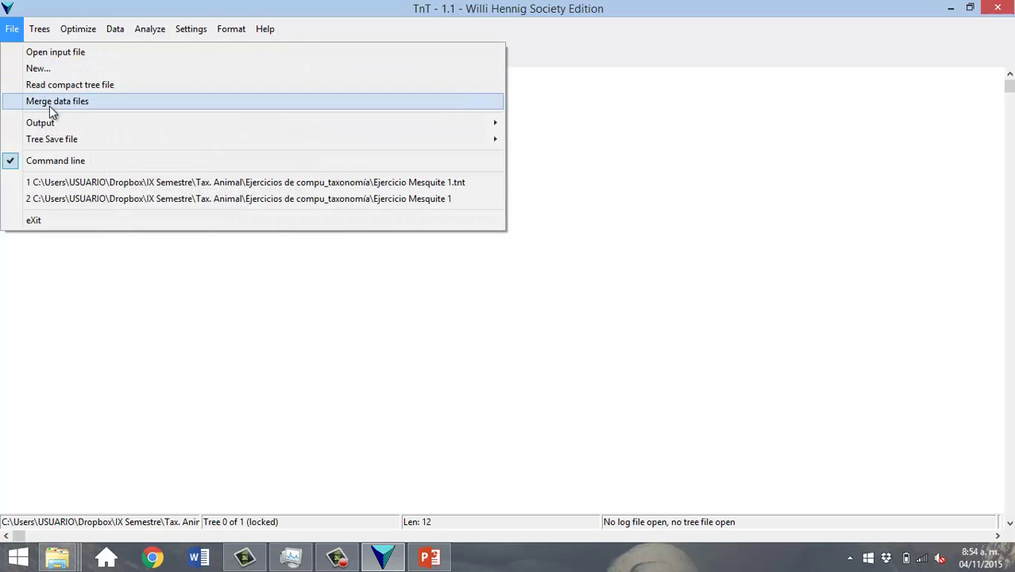
pyautogui.moveTo(52, 123)
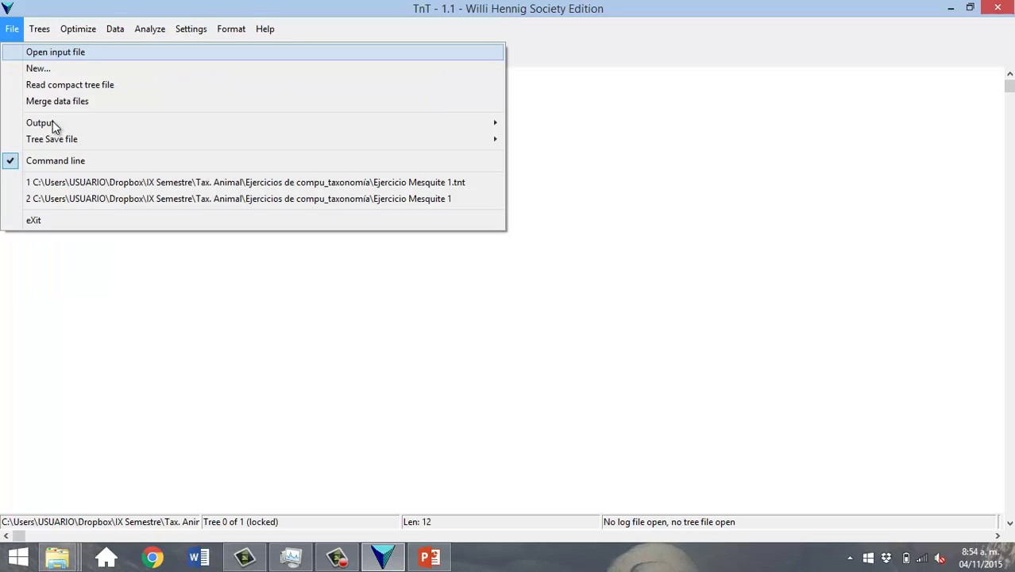
pyautogui.press('Down')
pyautogui.press('Down')
pyautogui.press('Down')
pyautogui.press('Down')
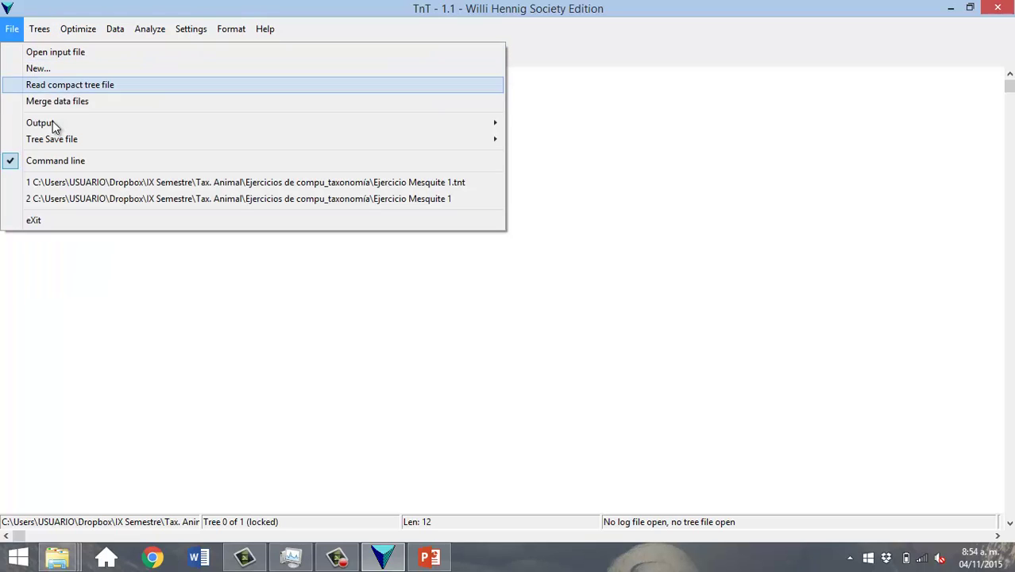
pyautogui.press('Right')
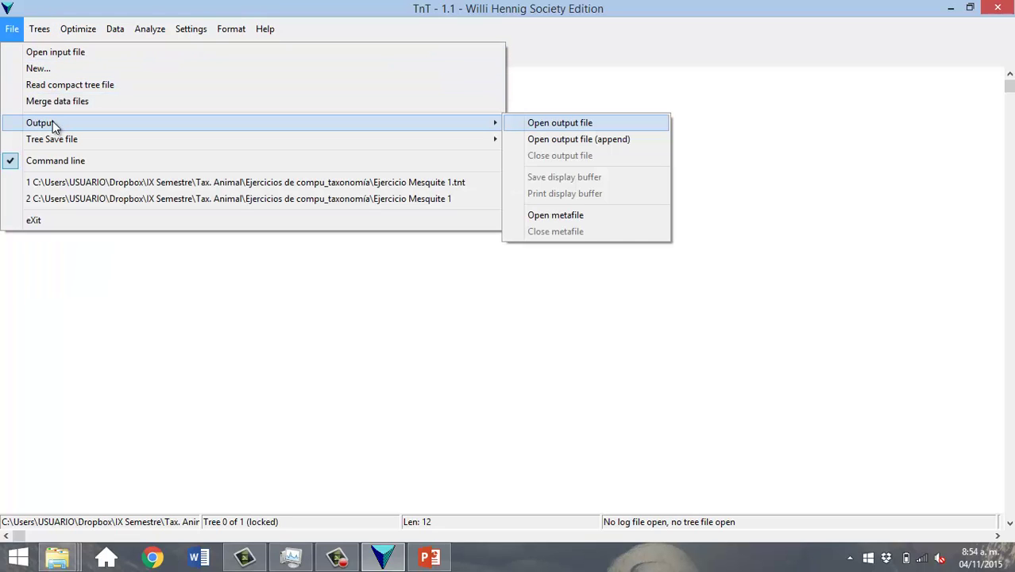
pyautogui.press('Left')
pyautogui.press('Up')
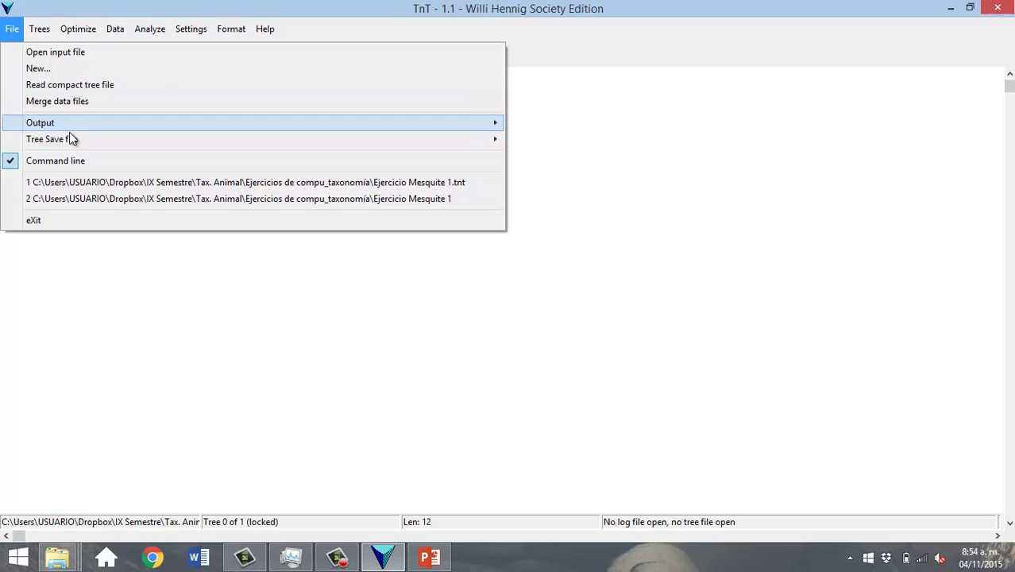
pyautogui.moveTo(71, 139)
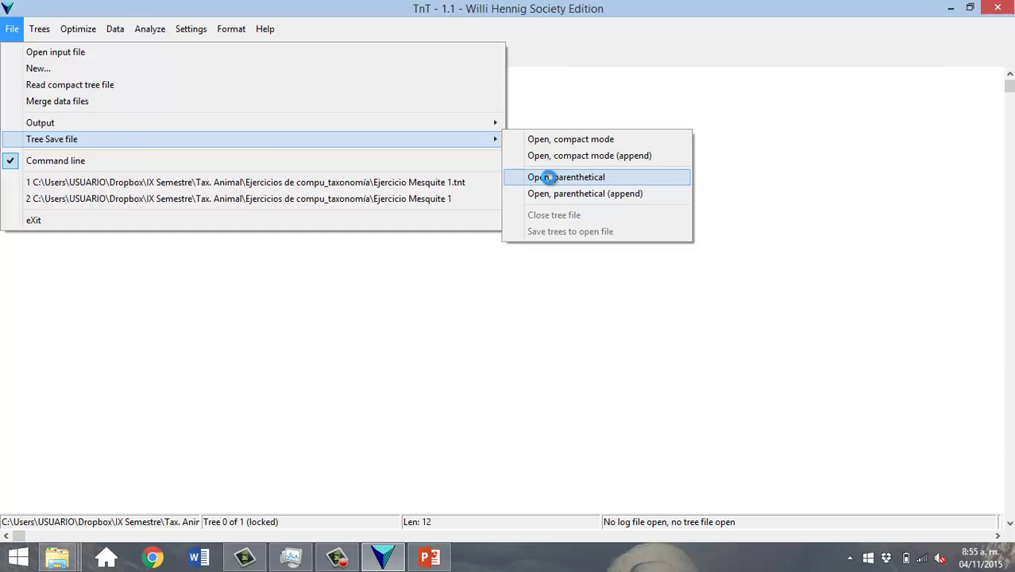
pyautogui.click(552, 180)
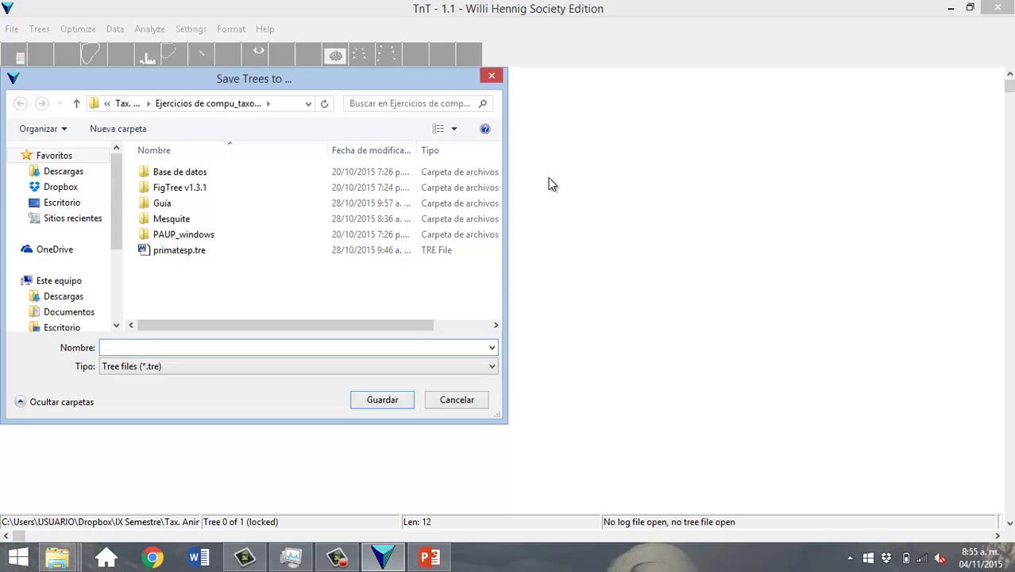
pyautogui.write('E')
pyautogui.press('BackSpace')
pyautogui.write('Arbol TnT')
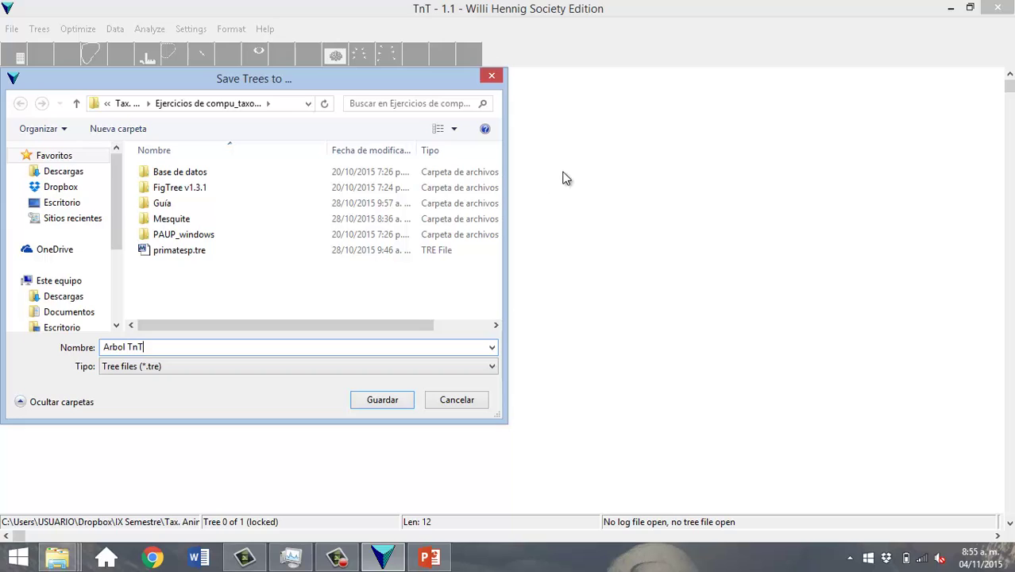
pyautogui.click(395, 402)
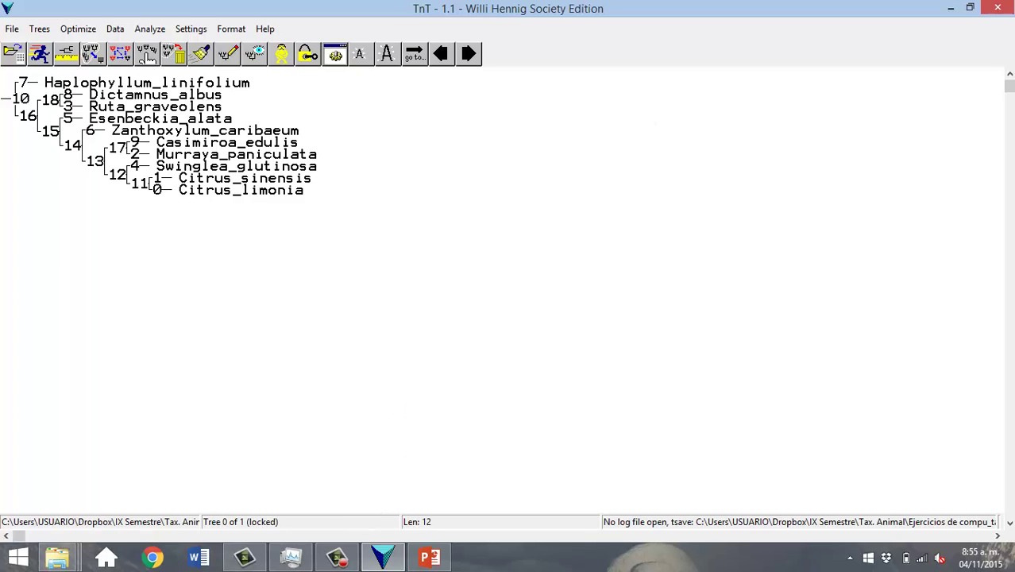
# Minimise the open windows and open the Winclada folder on the desktop
pyautogui.click(952, 8)
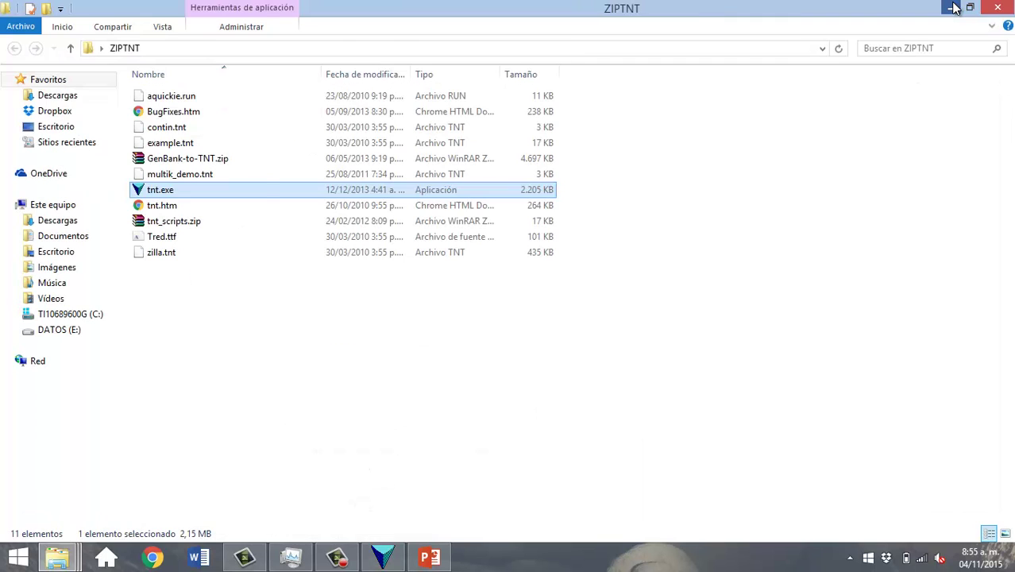
pyautogui.click(954, 8)
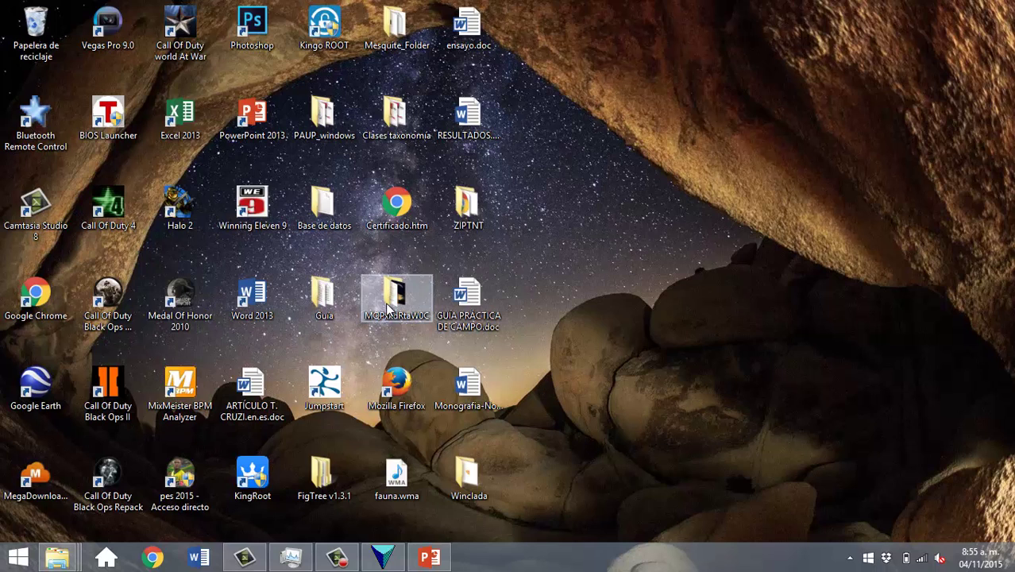
pyautogui.write('winc')
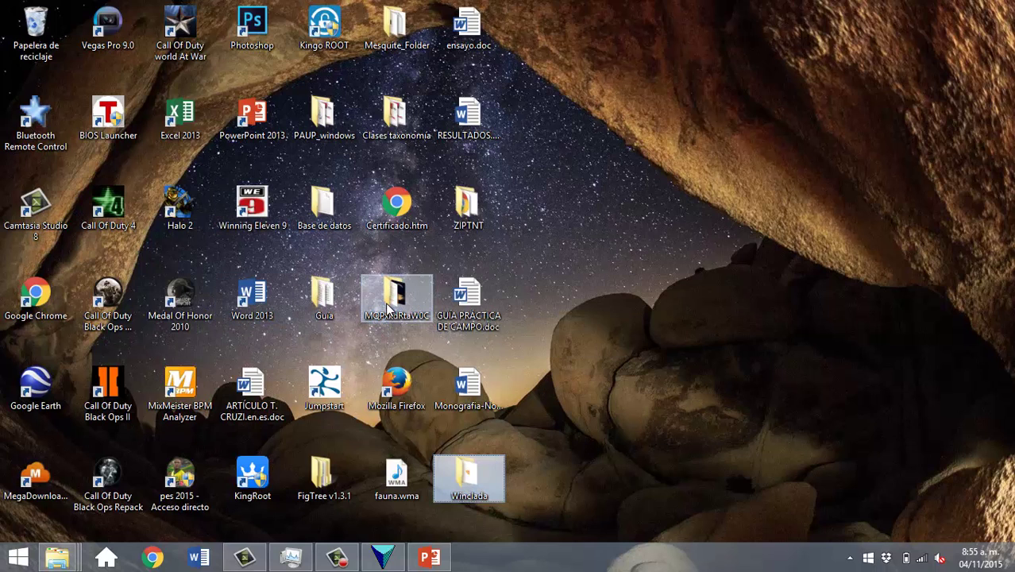
pyautogui.press('Return')
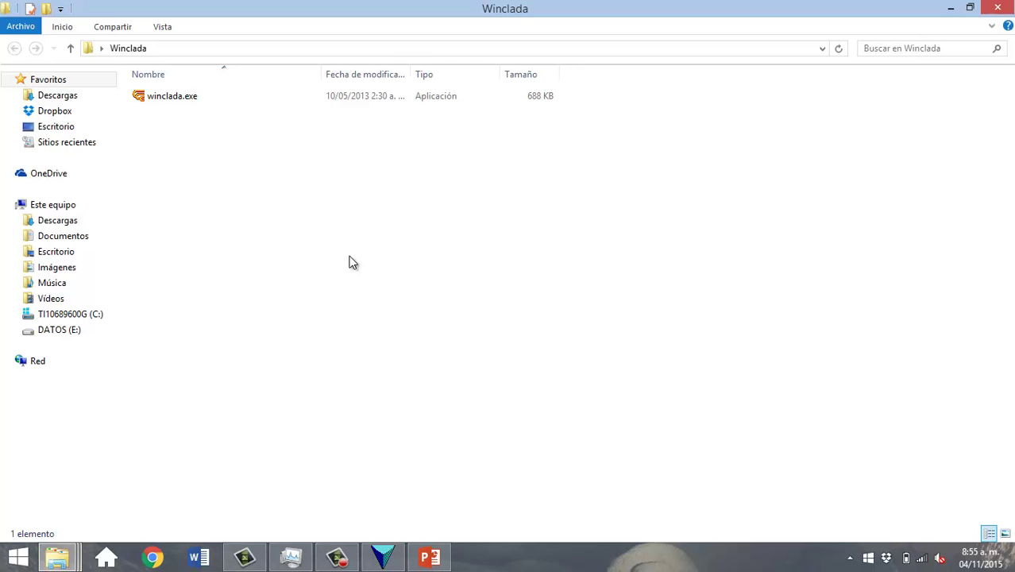
# Run winclada.exe as administrator, allow it to make changes to the computer, and maximise the WinClada window
pyautogui.doubleClick(208, 98)
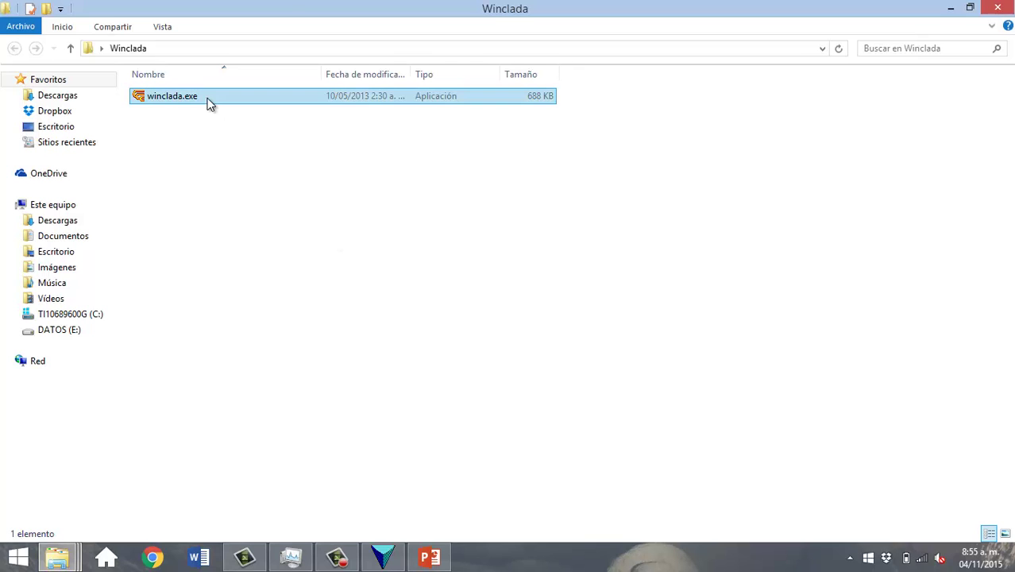
pyautogui.rightClick(208, 98)
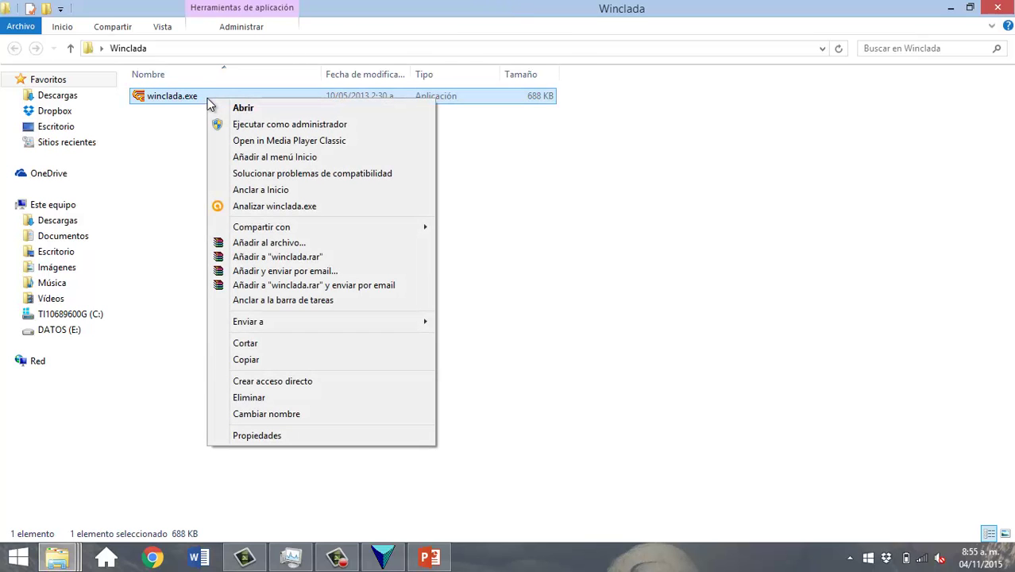
pyautogui.click(245, 127)
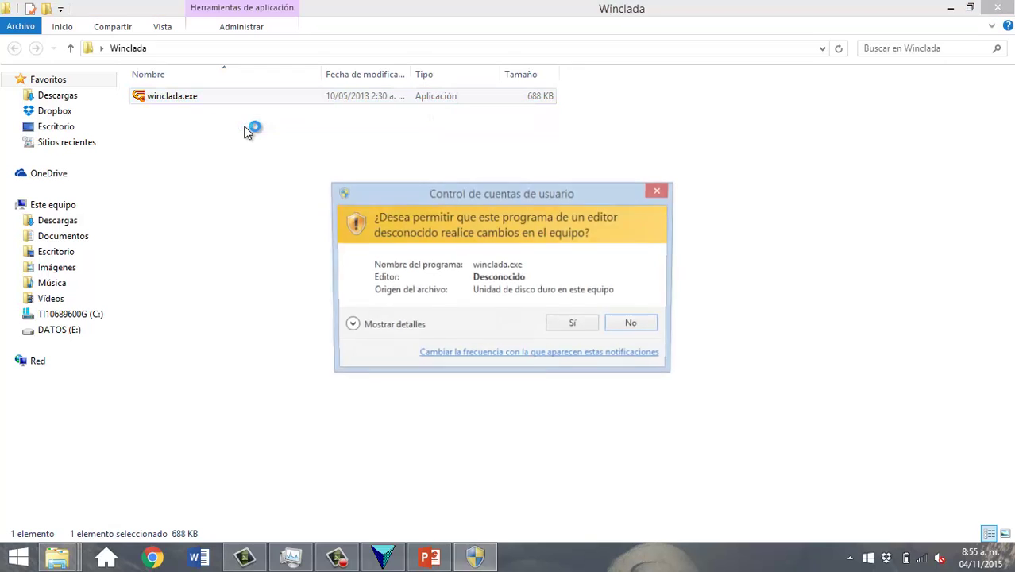
pyautogui.click(573, 323)
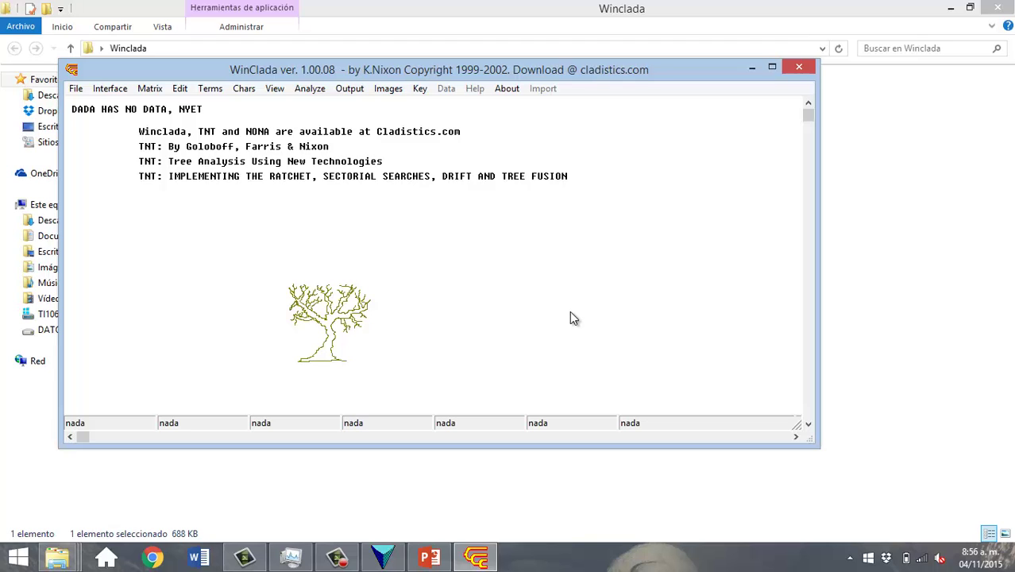
pyautogui.click(774, 65)
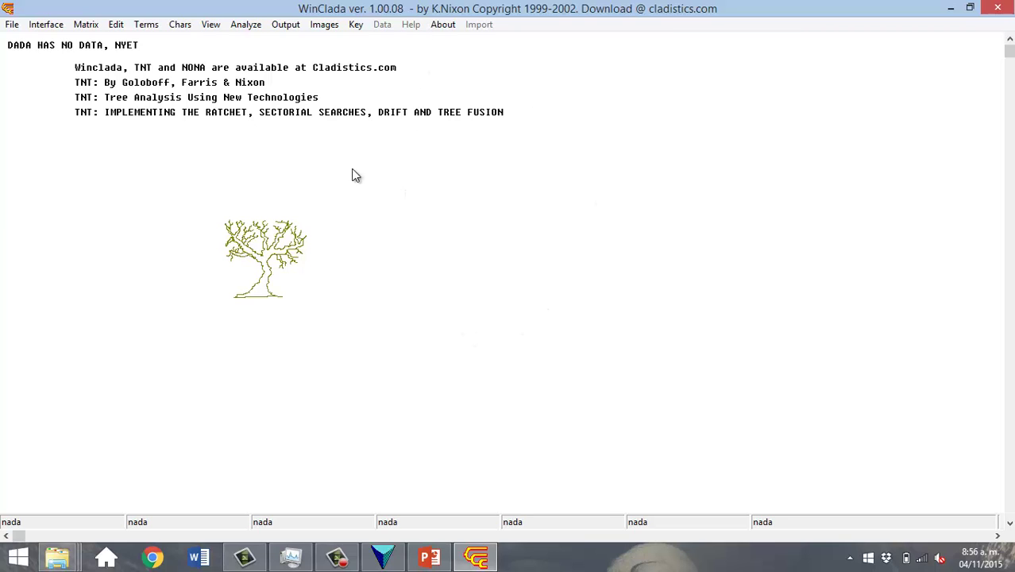
# Open the matrix file Ejercicio Mesquite 1.tnt, listing all file types to find it
pyautogui.click(12, 25)
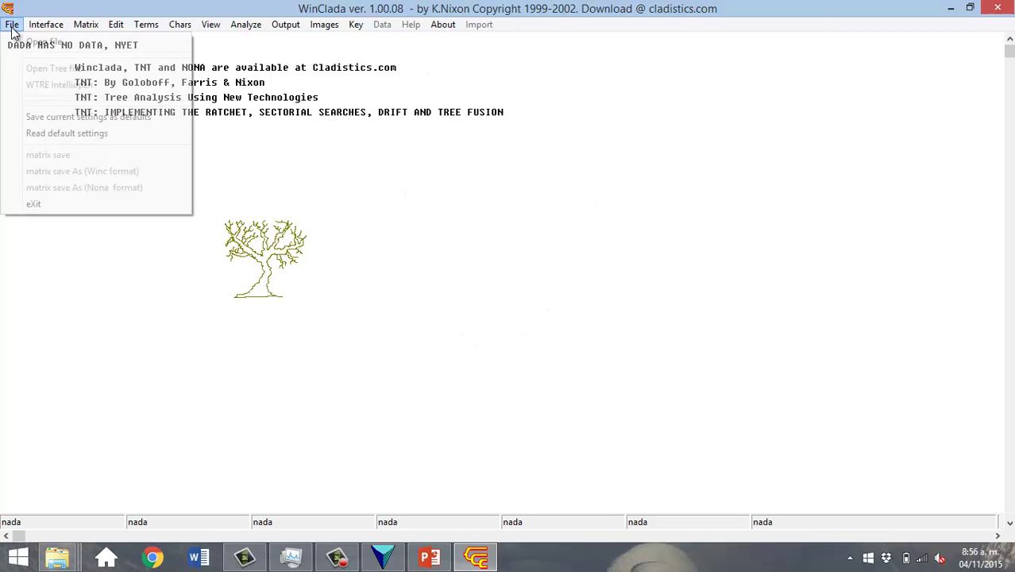
pyautogui.click(45, 46)
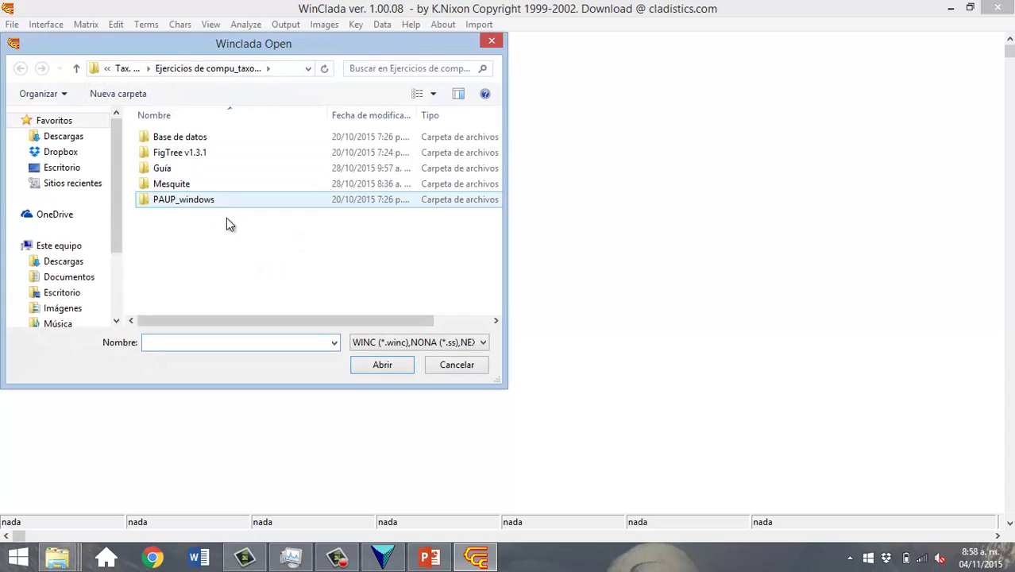
pyautogui.click(426, 341)
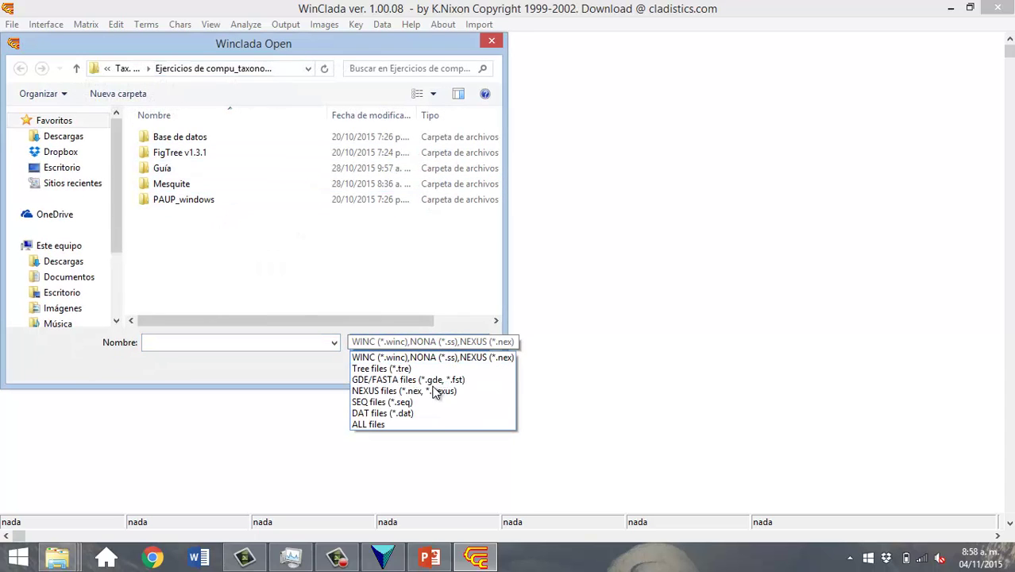
pyautogui.click(418, 422)
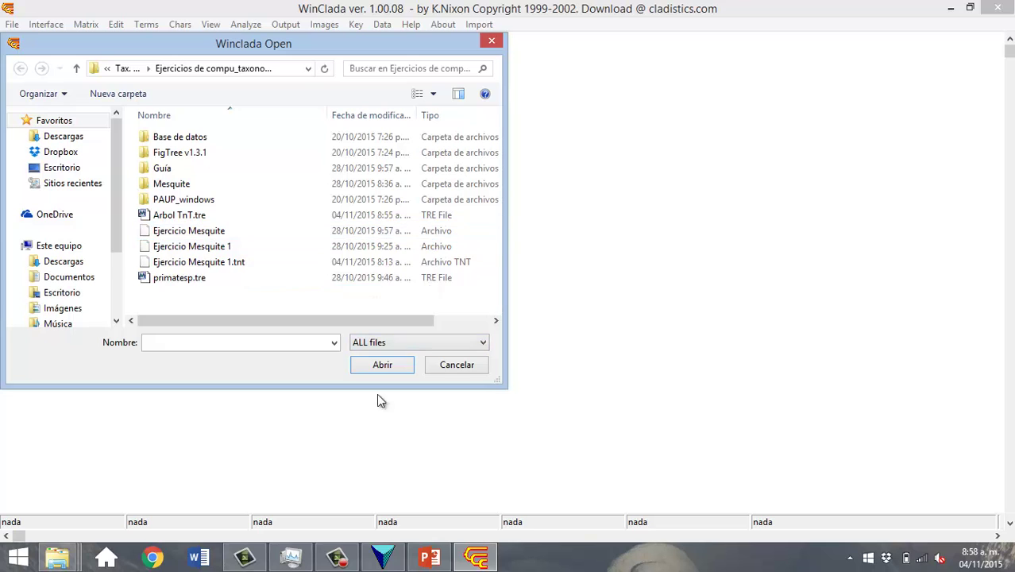
pyautogui.click(190, 262)
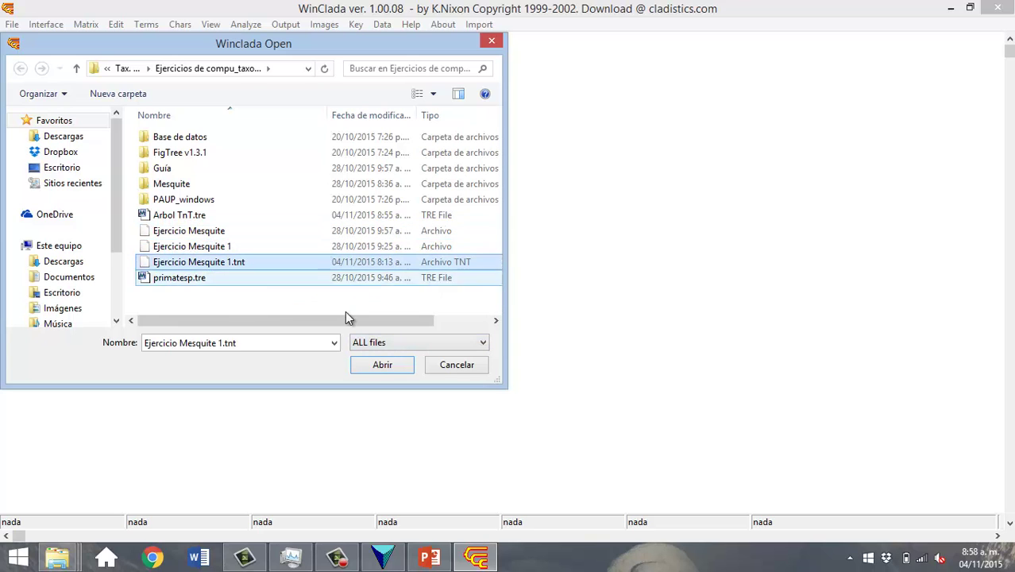
pyautogui.click(372, 368)
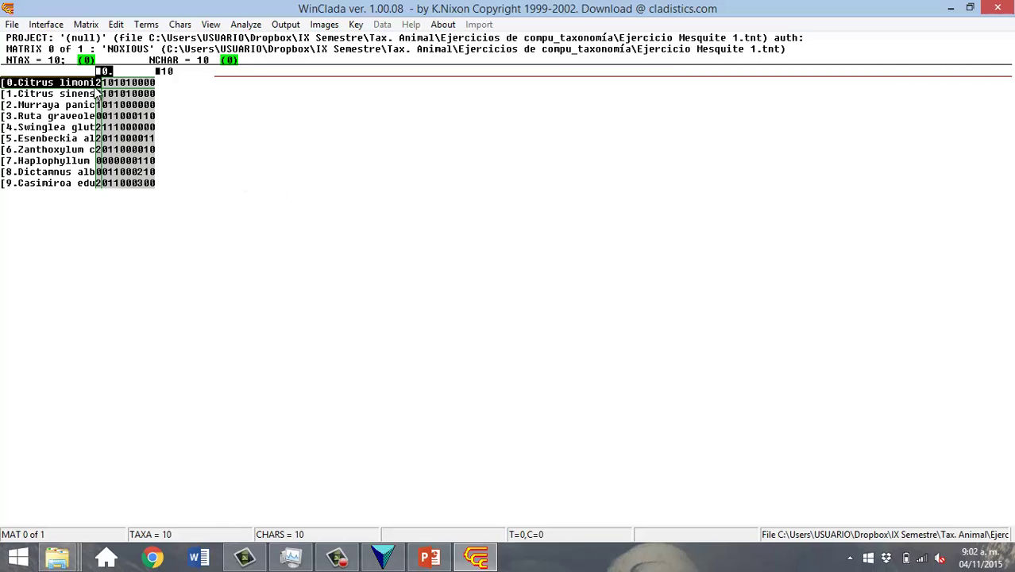
# Try to open the tree file Arbol TnT.tre for the loaded matrix, and dismiss the warning
pyautogui.click(11, 25)
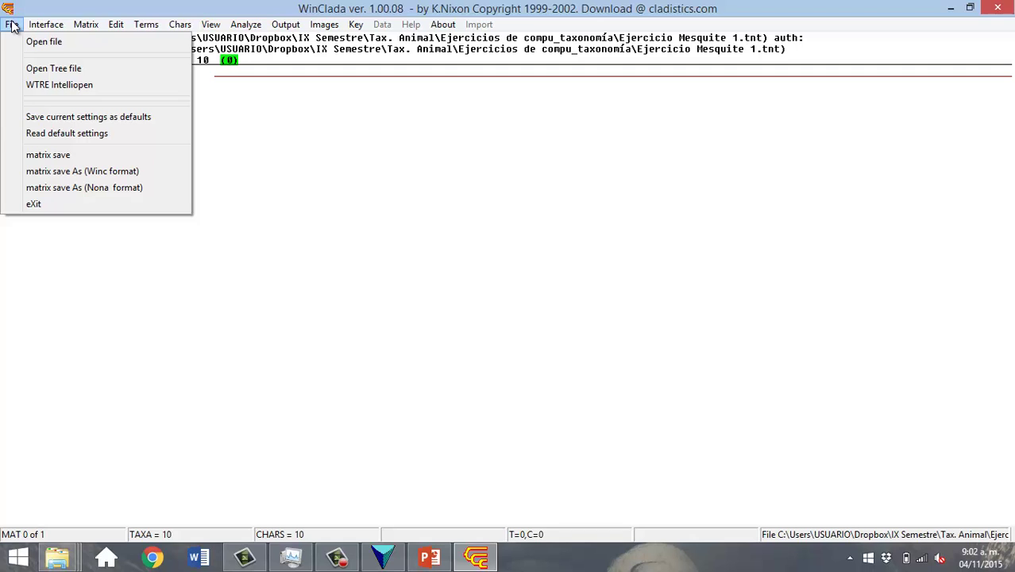
pyautogui.click(47, 72)
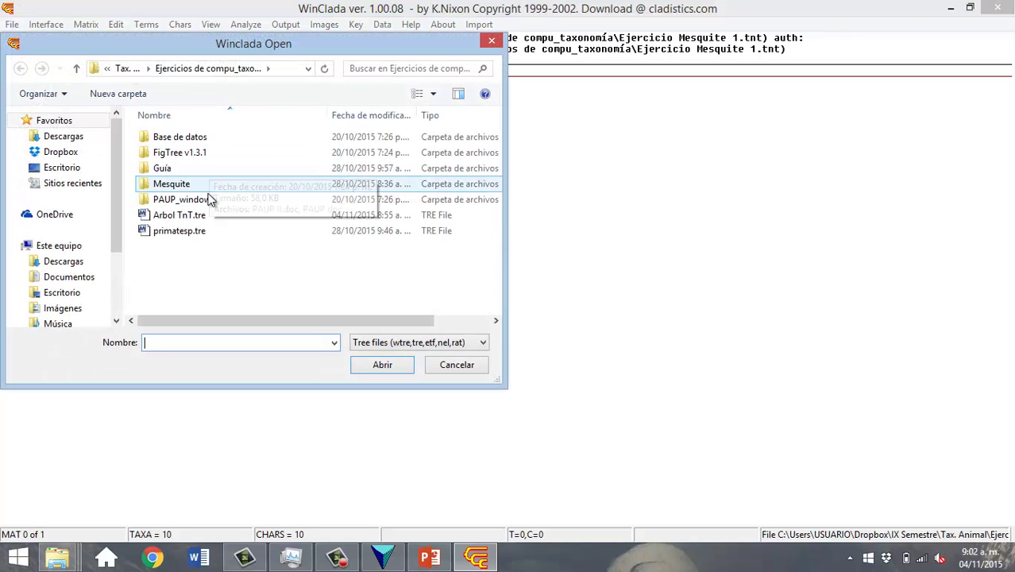
pyautogui.click(205, 214)
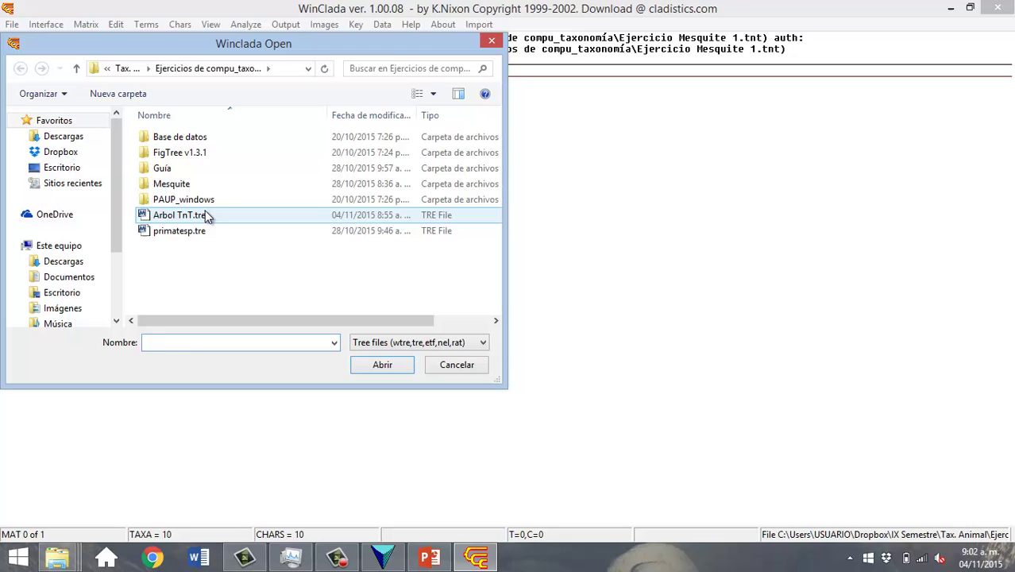
pyautogui.click(385, 365)
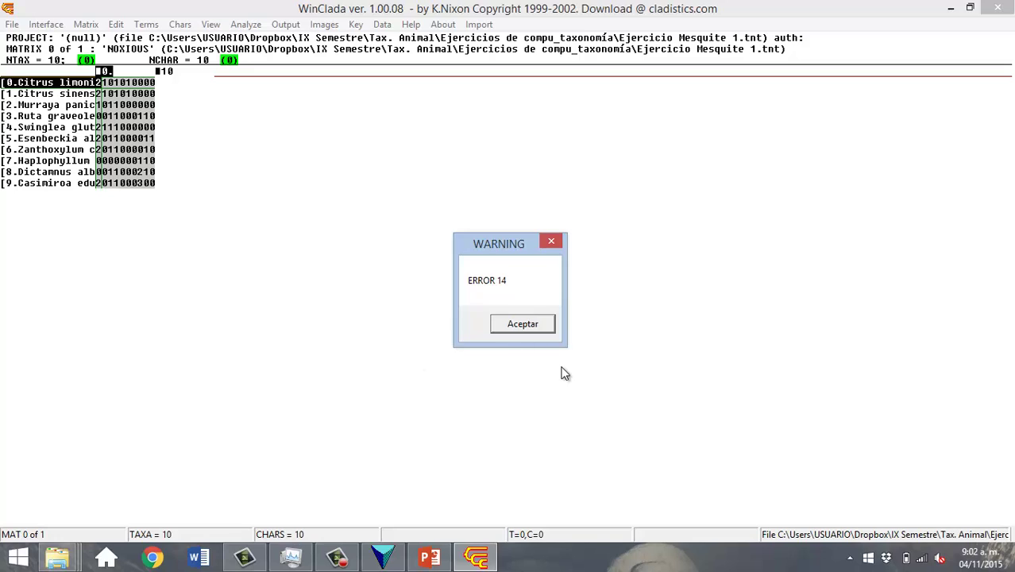
pyautogui.click(546, 324)
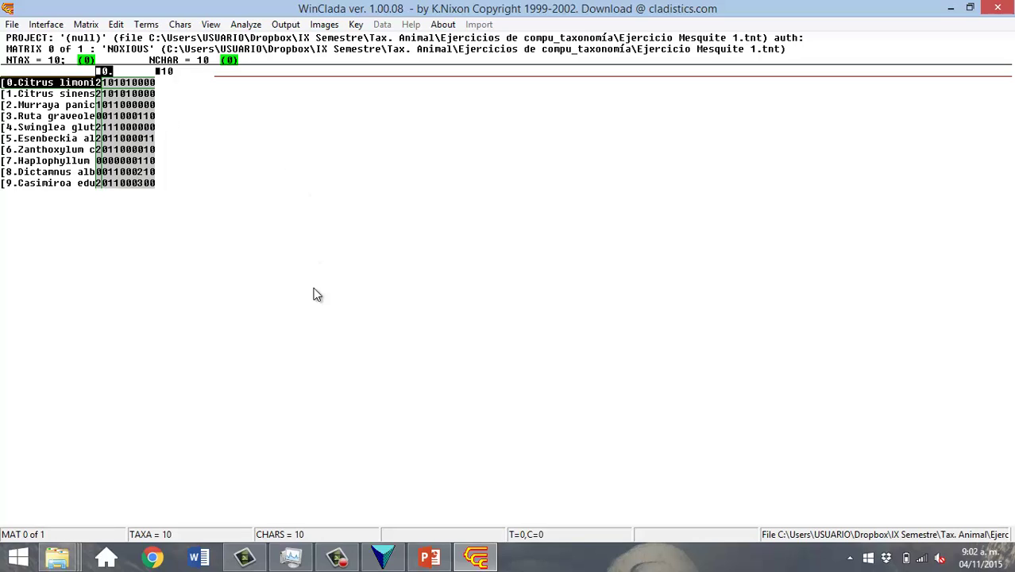
# Switch back to TNT by launching tnt.exe from the ZIPTNT folder on the desktop, and accept the edition notice
pyautogui.click(387, 558)
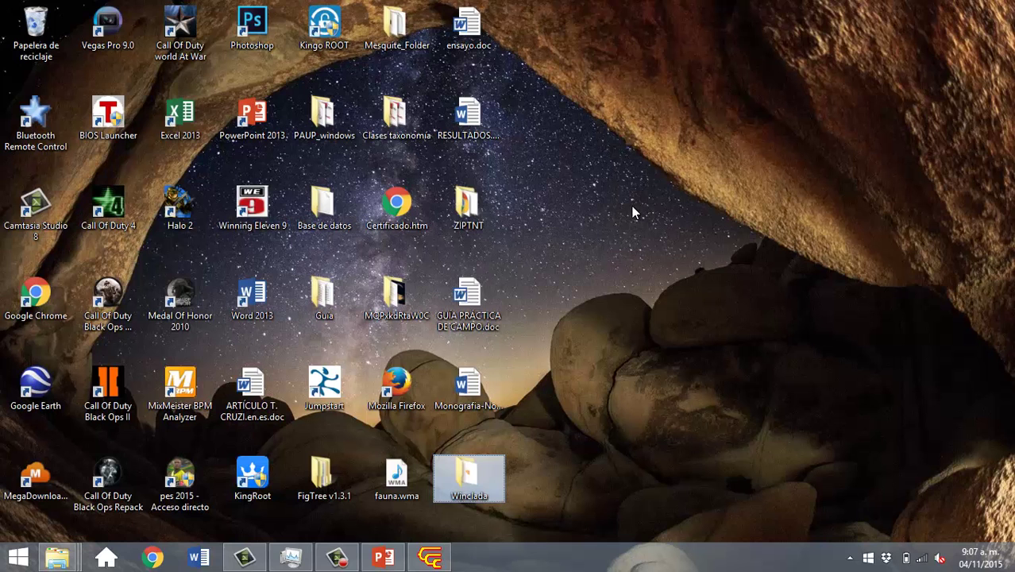
pyautogui.doubleClick(487, 201)
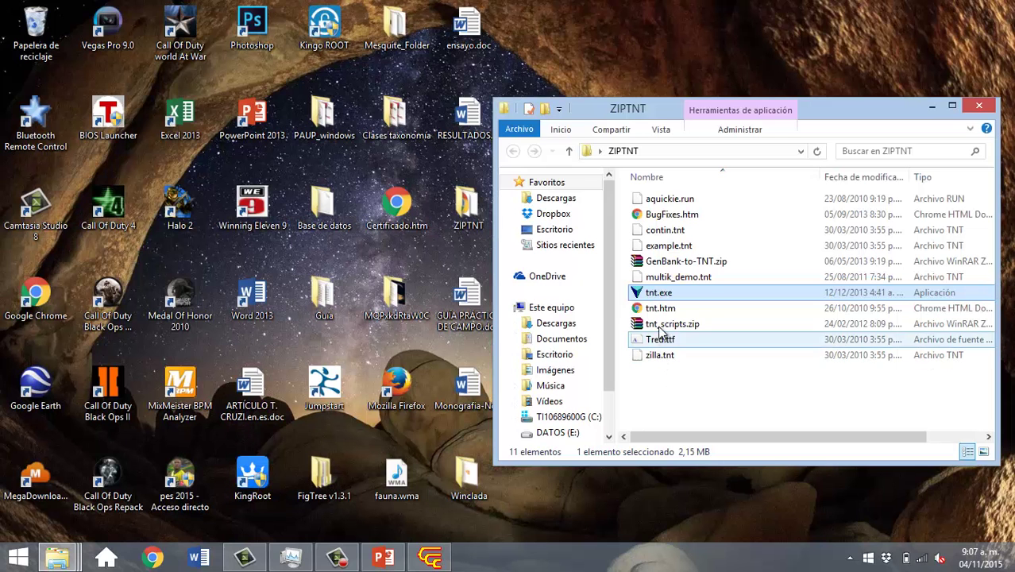
pyautogui.doubleClick(660, 294)
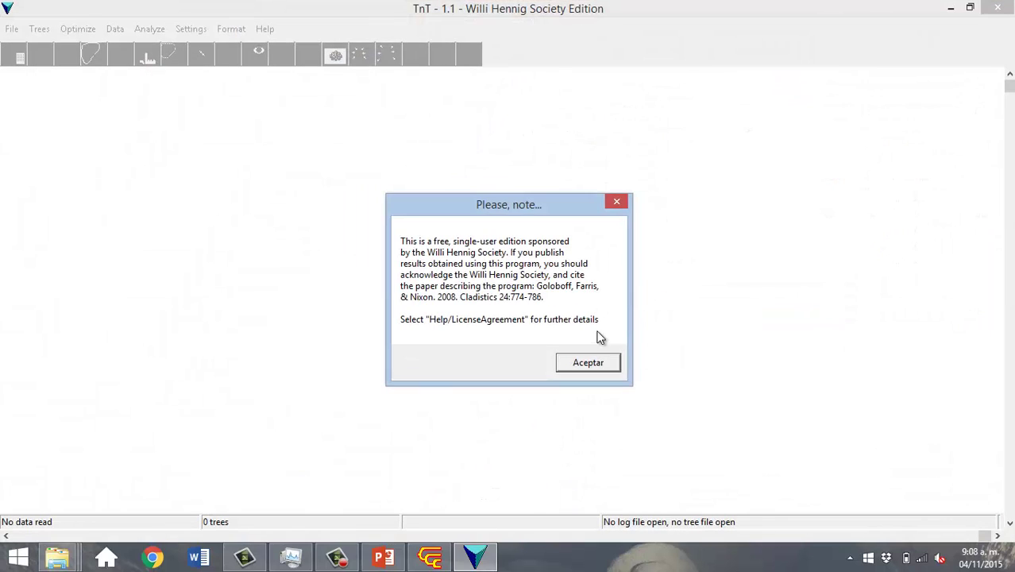
pyautogui.click(596, 360)
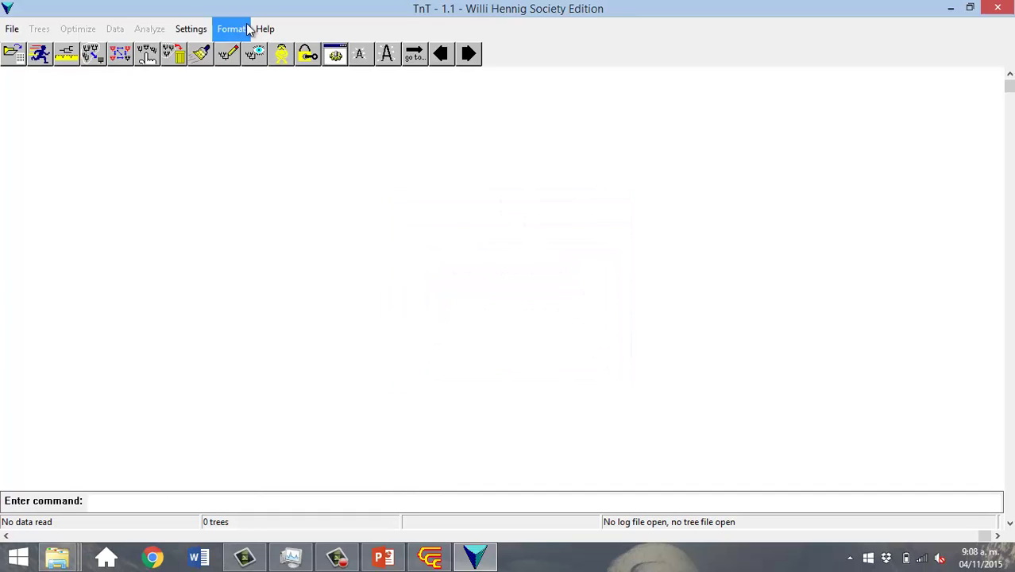
# Open the input file Ejercicio Mesquite 1.tnt from the exercises folder
pyautogui.click(12, 29)
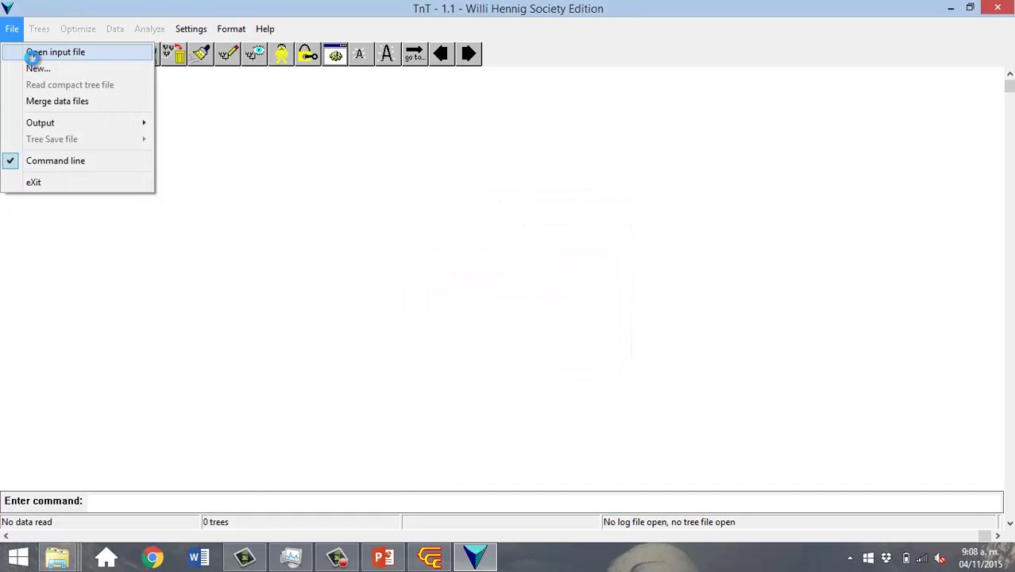
pyautogui.click(32, 53)
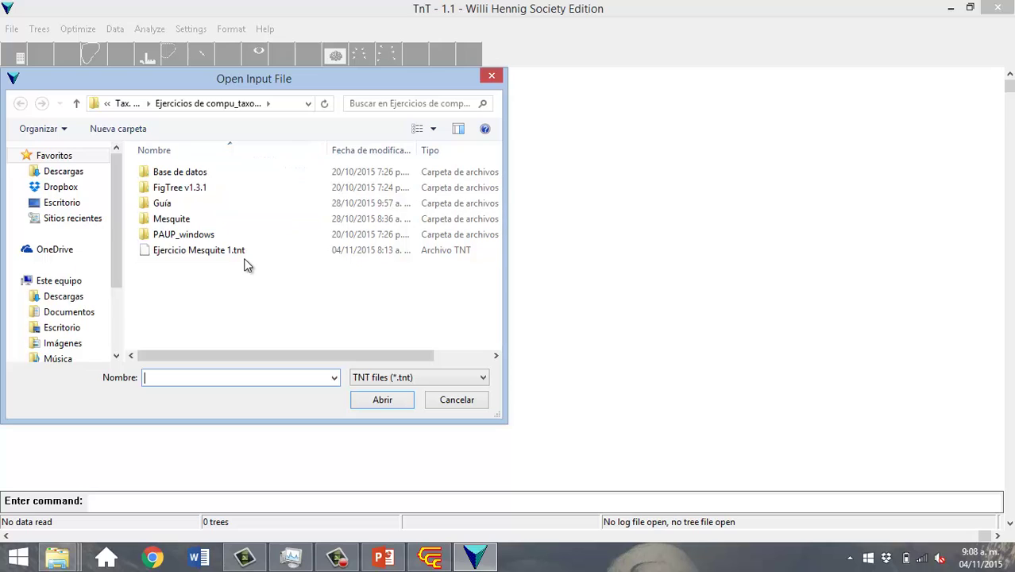
pyautogui.click(242, 252)
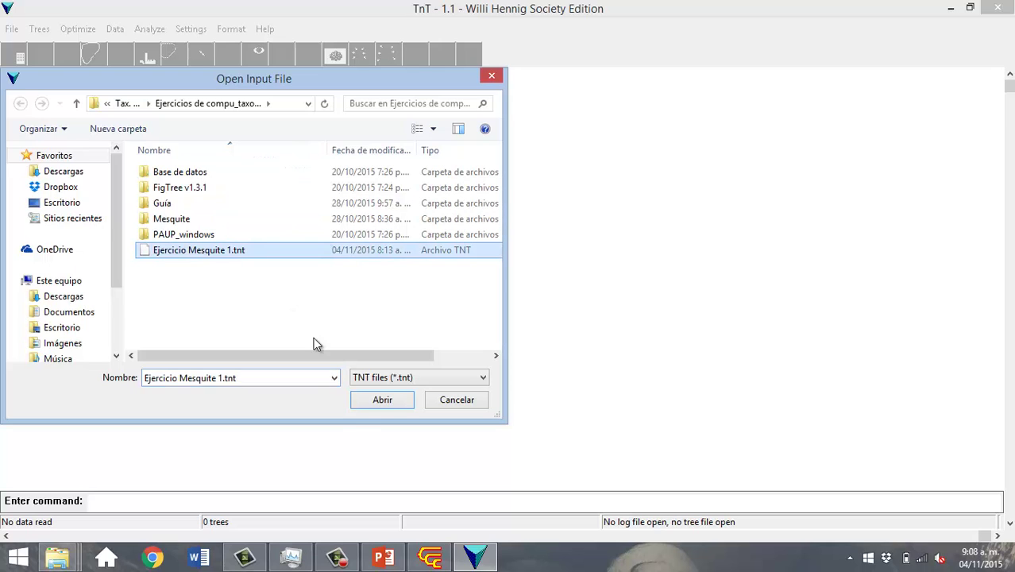
pyautogui.click(384, 403)
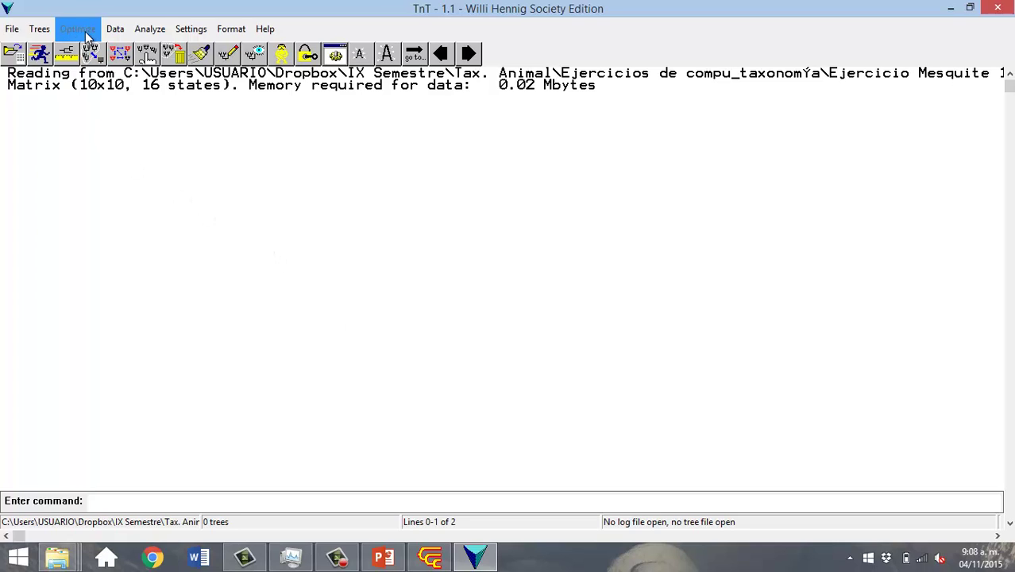
# Run an implicit enumeration search on the matrix without collapsing trees after the search
pyautogui.click(139, 32)
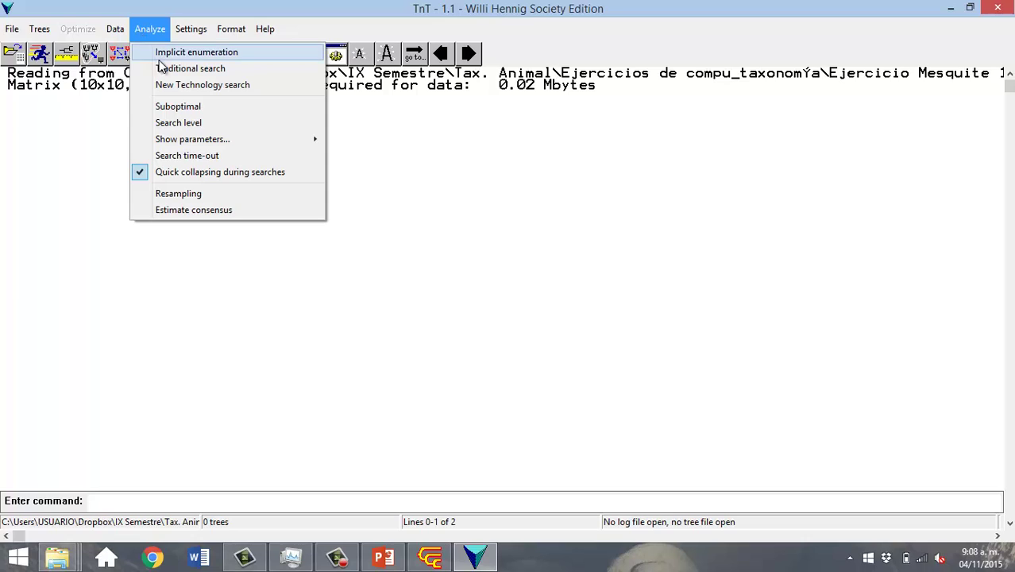
pyautogui.click(162, 54)
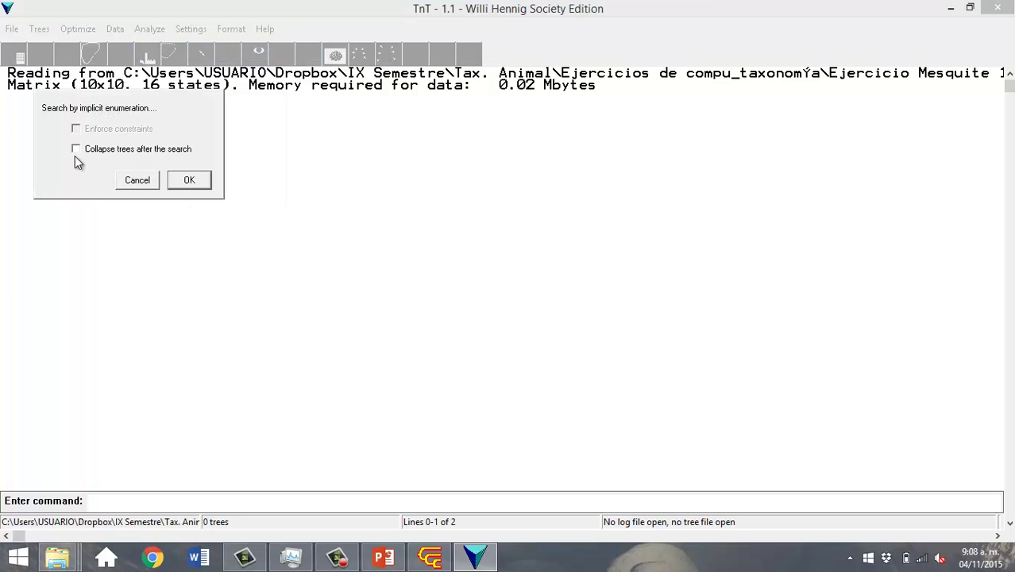
pyautogui.click(187, 179)
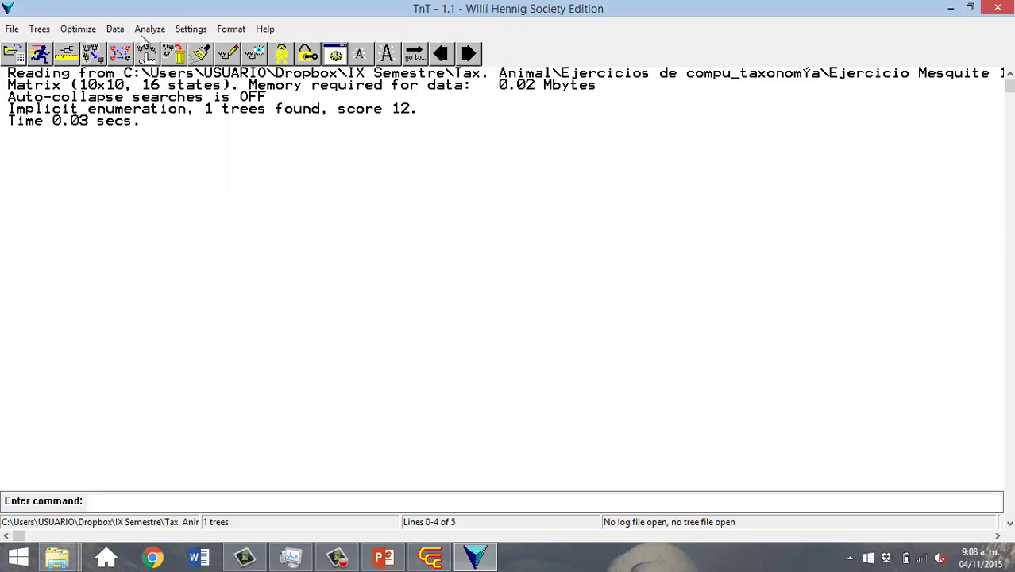
# Run the implicit enumeration search again with trees collapsed after the search
pyautogui.click(147, 31)
pyautogui.click(147, 32)
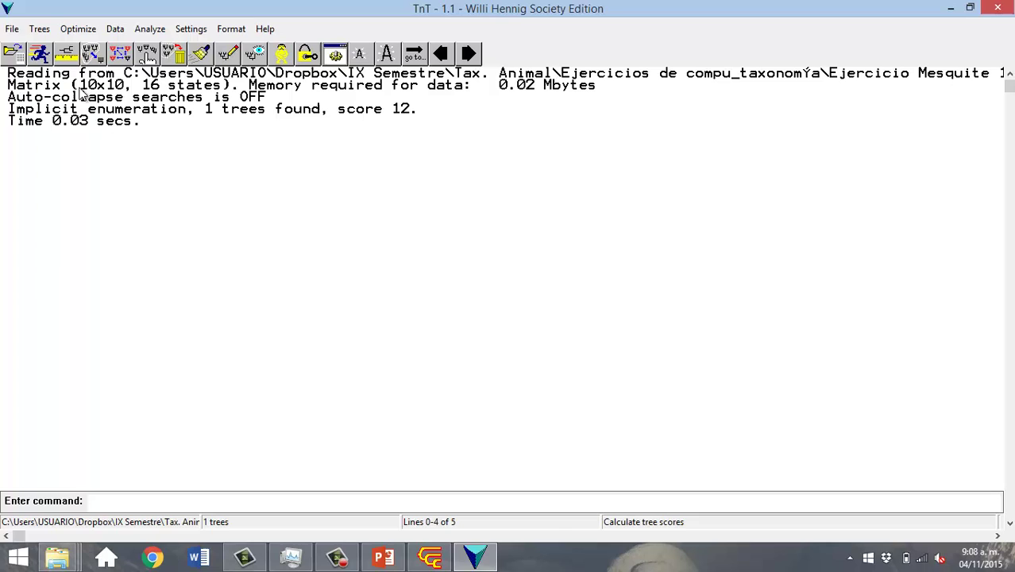
pyautogui.click(148, 33)
pyautogui.click(152, 51)
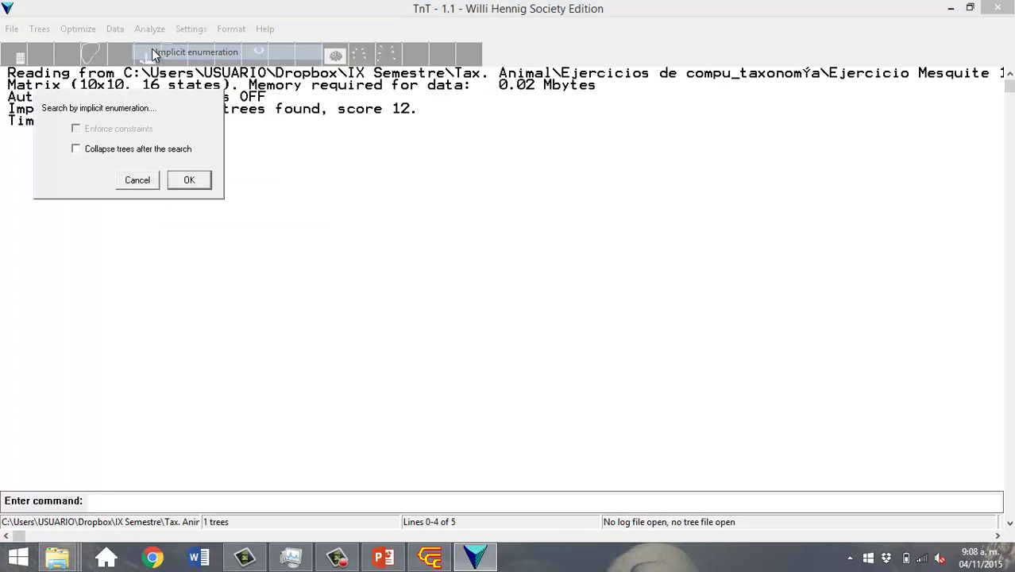
pyautogui.click(77, 149)
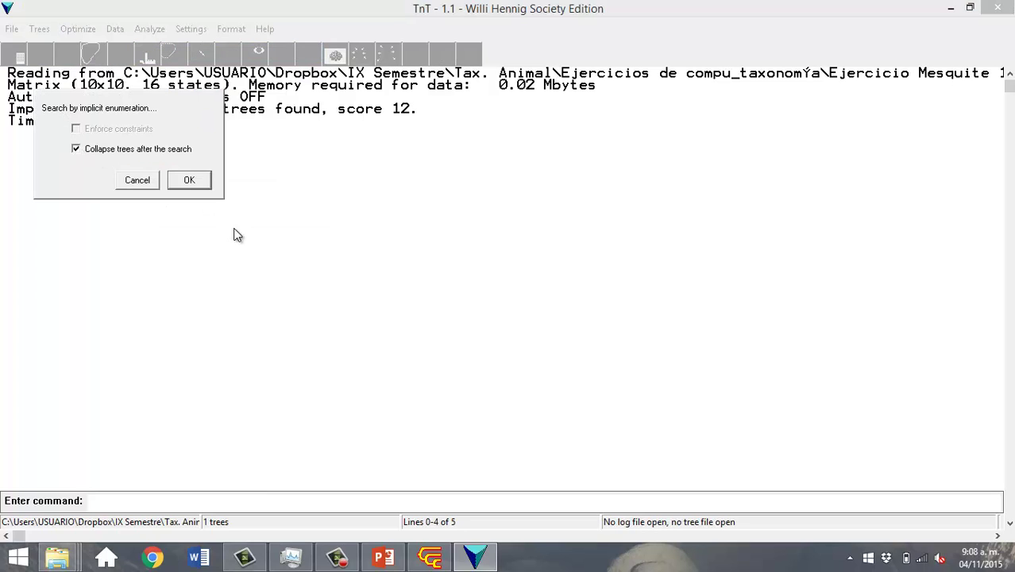
pyautogui.click(202, 182)
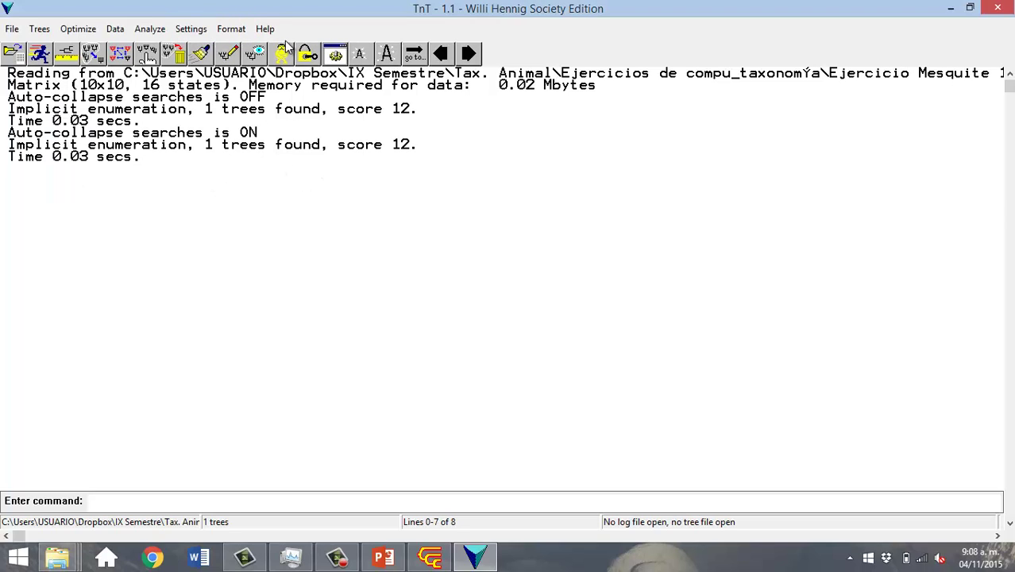
# Display and unlock the found tree, and open a tree save file in parenthetical format named Arbol 3.tre
pyautogui.click(263, 54)
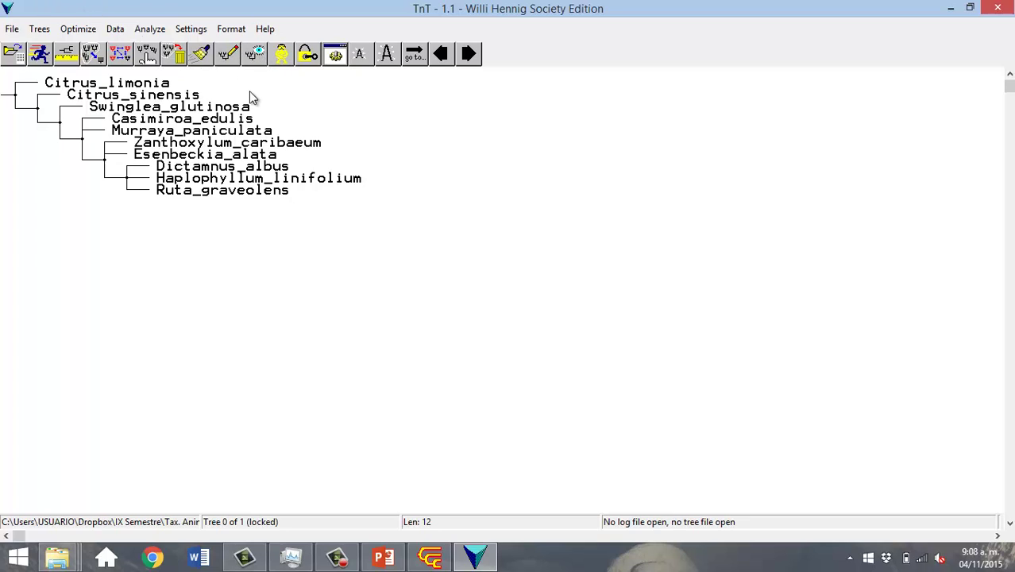
pyautogui.click(307, 54)
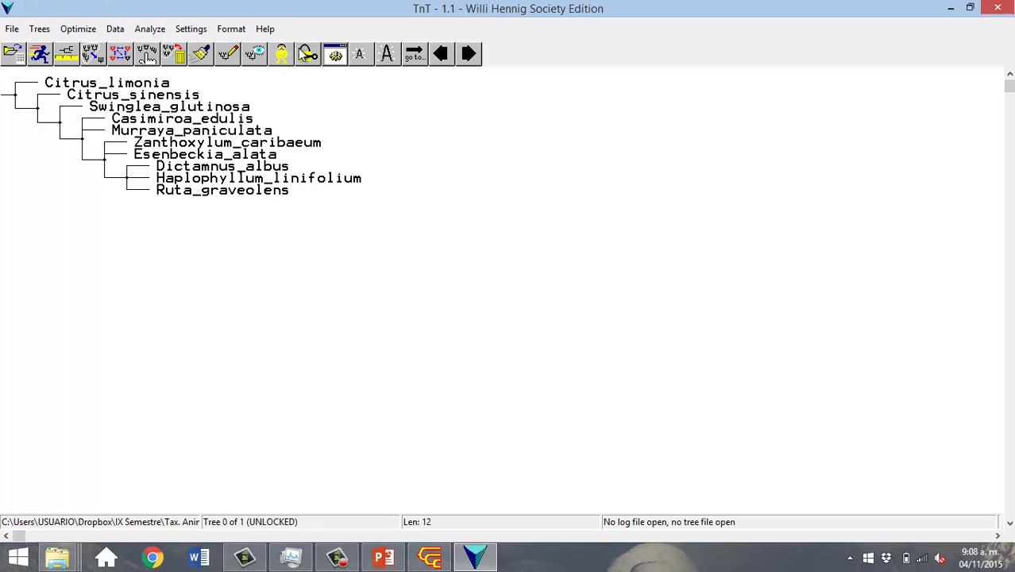
pyautogui.click(10, 30)
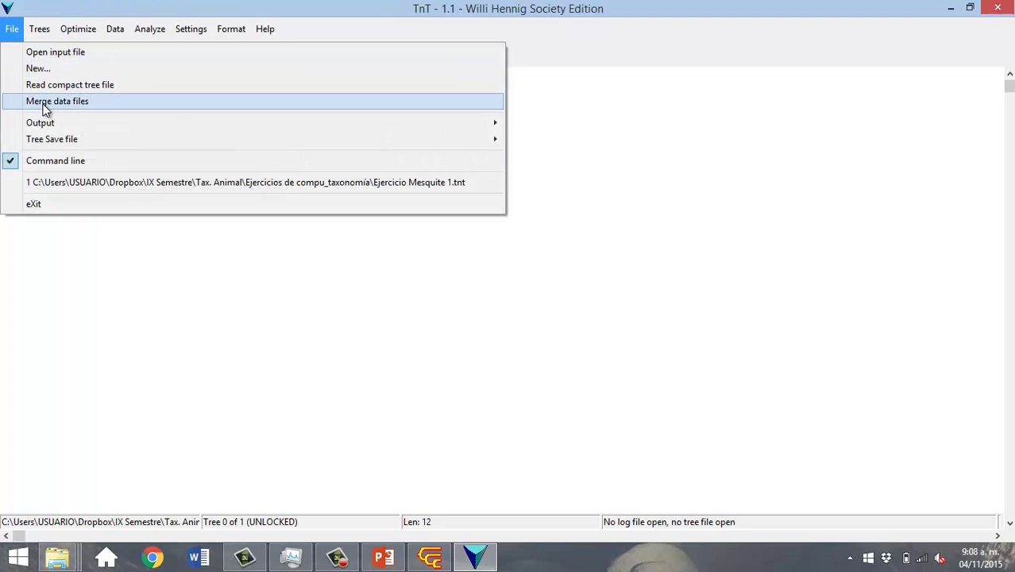
pyautogui.moveTo(45, 140)
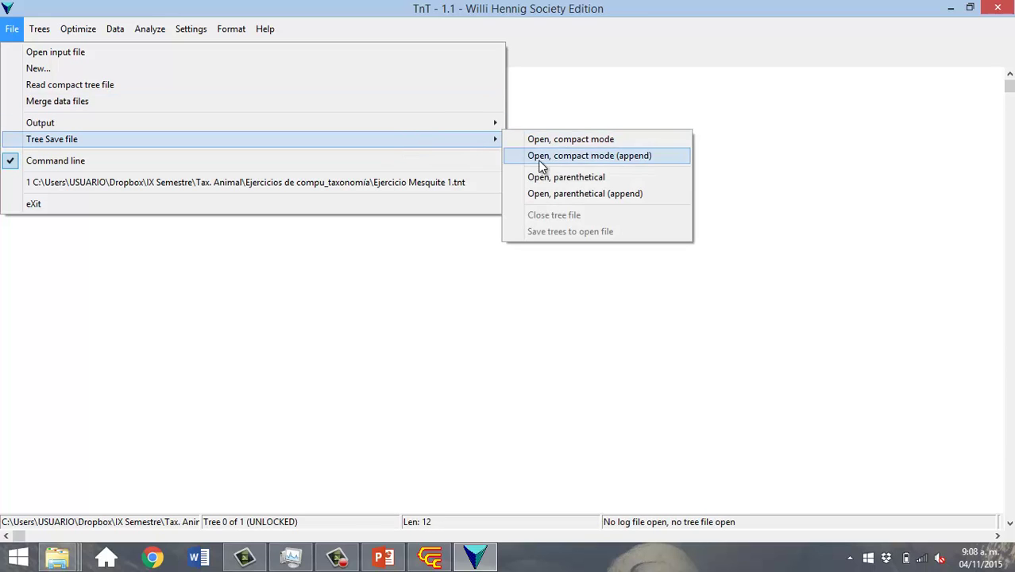
pyautogui.click(545, 177)
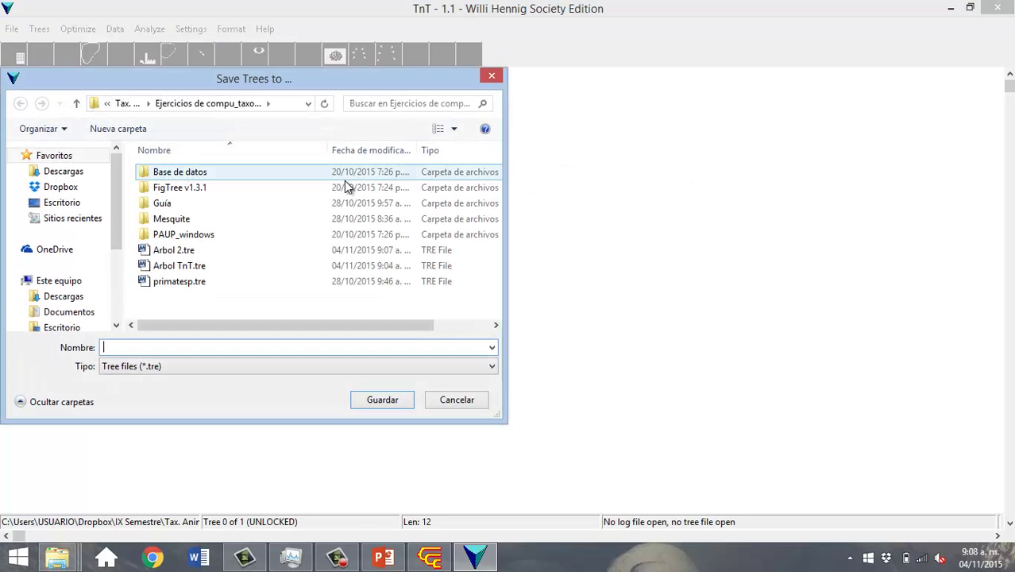
pyautogui.click(179, 250)
pyautogui.click(133, 347)
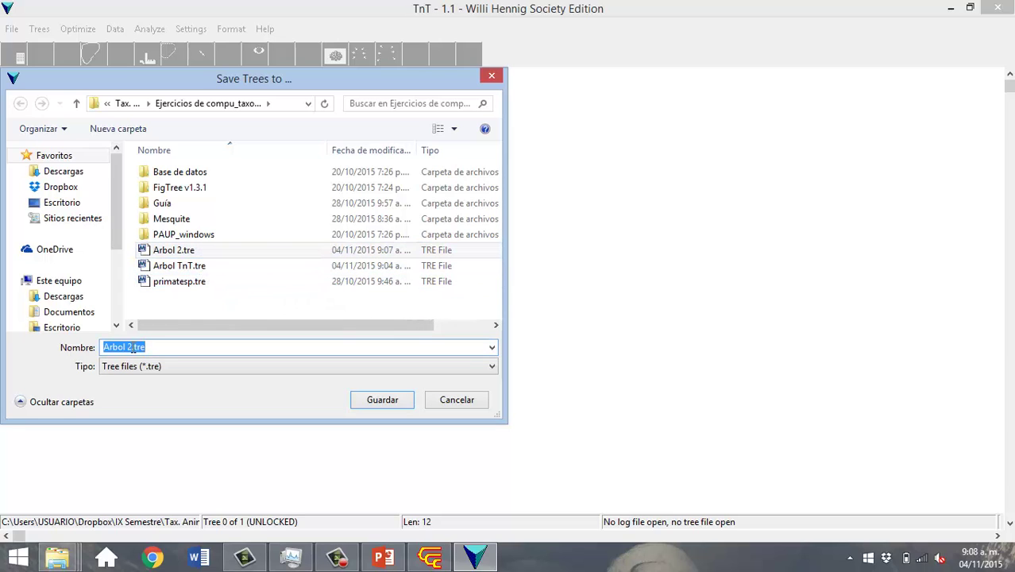
pyautogui.click(132, 347)
pyautogui.press('BackSpace')
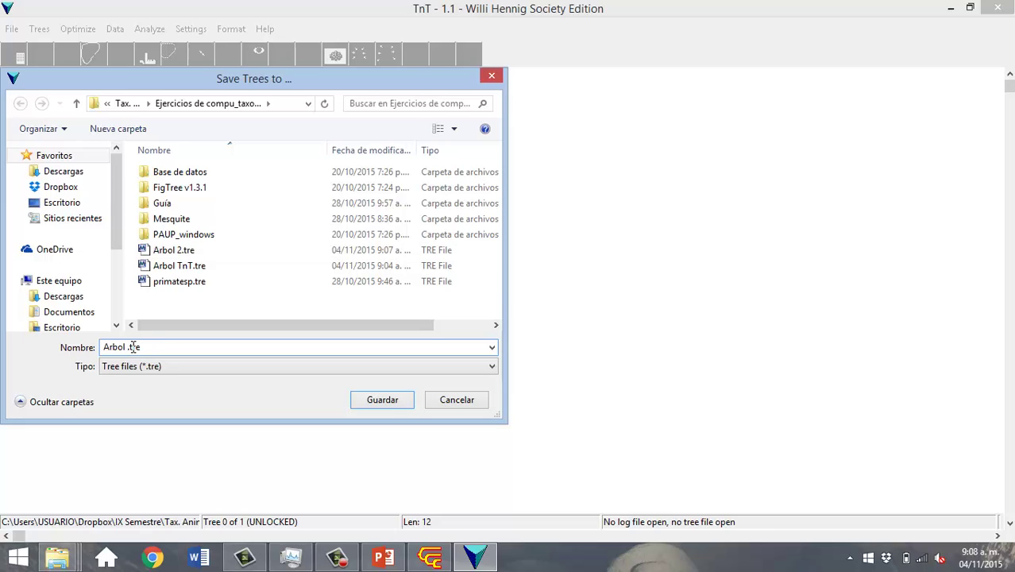
pyautogui.write('3')
pyautogui.click(393, 400)
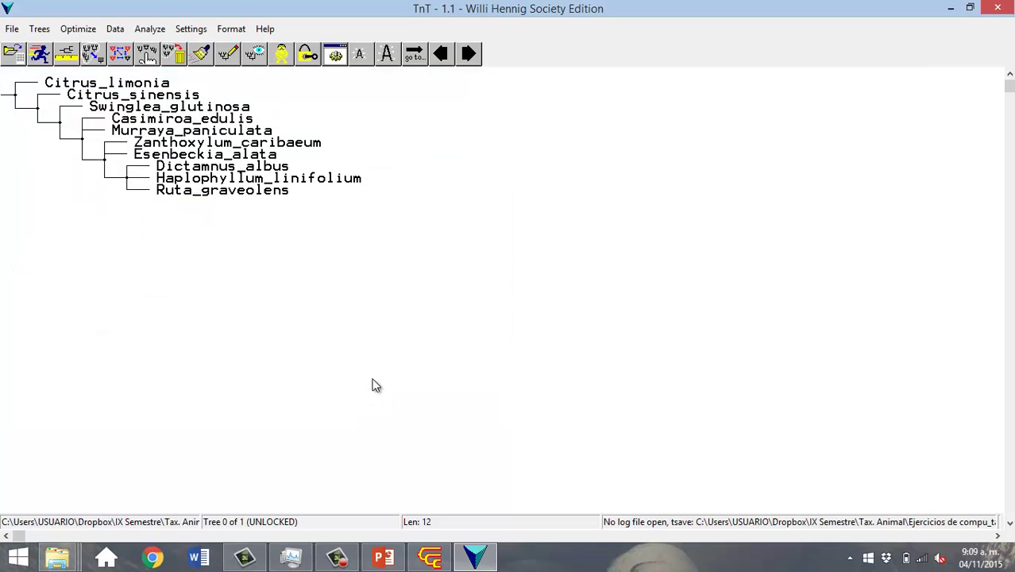
# Close both the WinClada and TNT windows
pyautogui.click(427, 562)
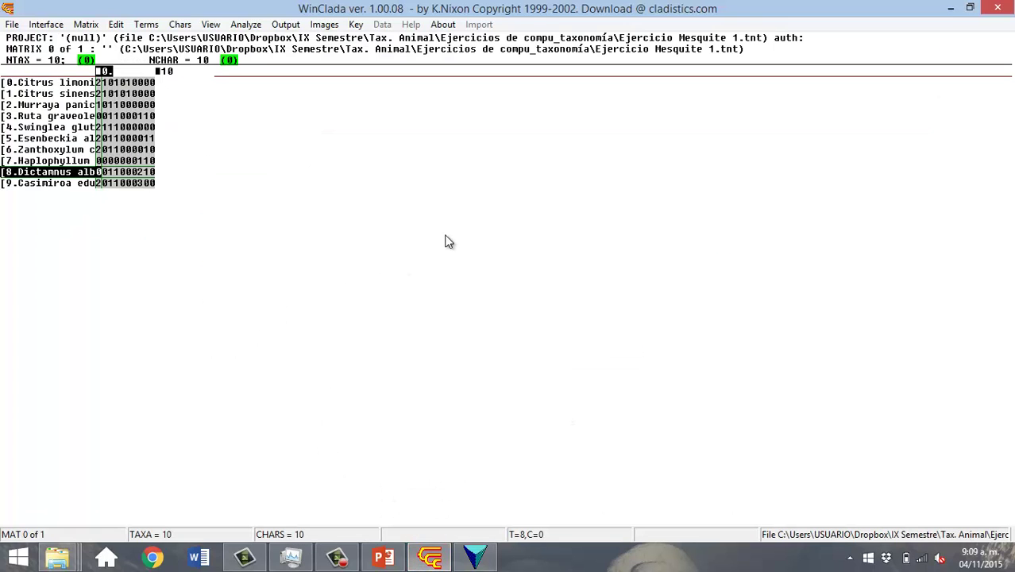
pyautogui.click(1004, 8)
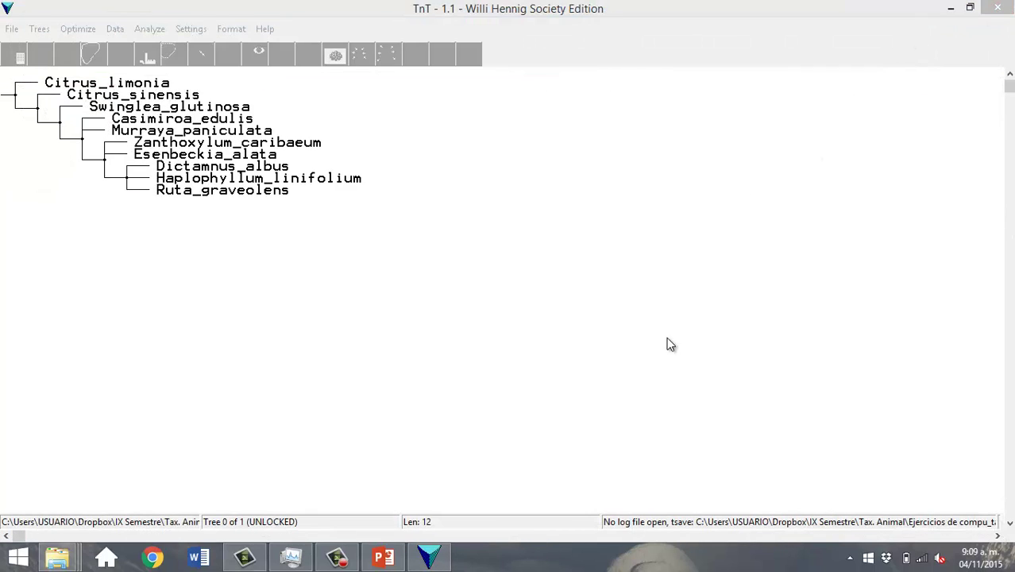
pyautogui.click(429, 558)
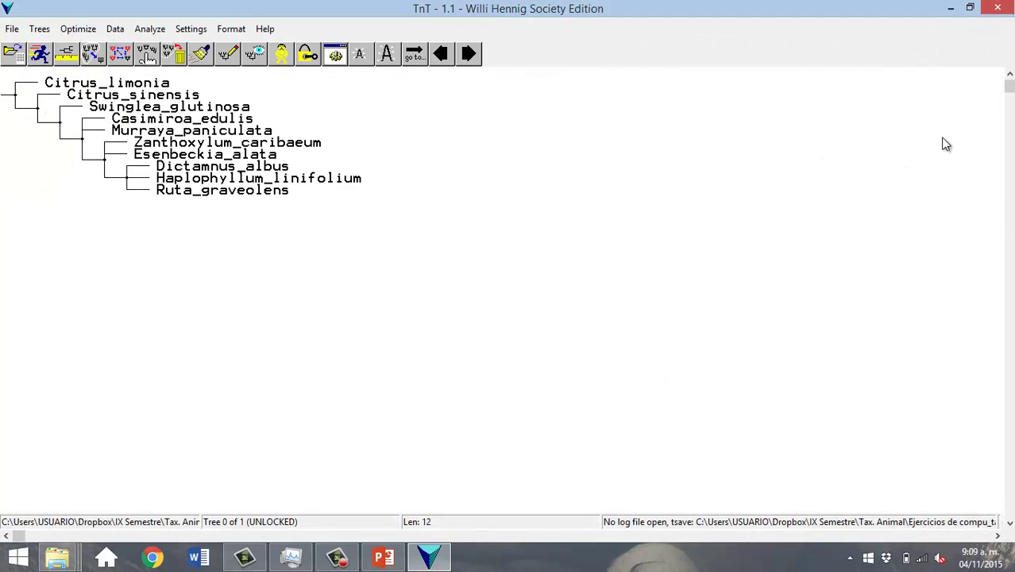
pyautogui.click(1008, 8)
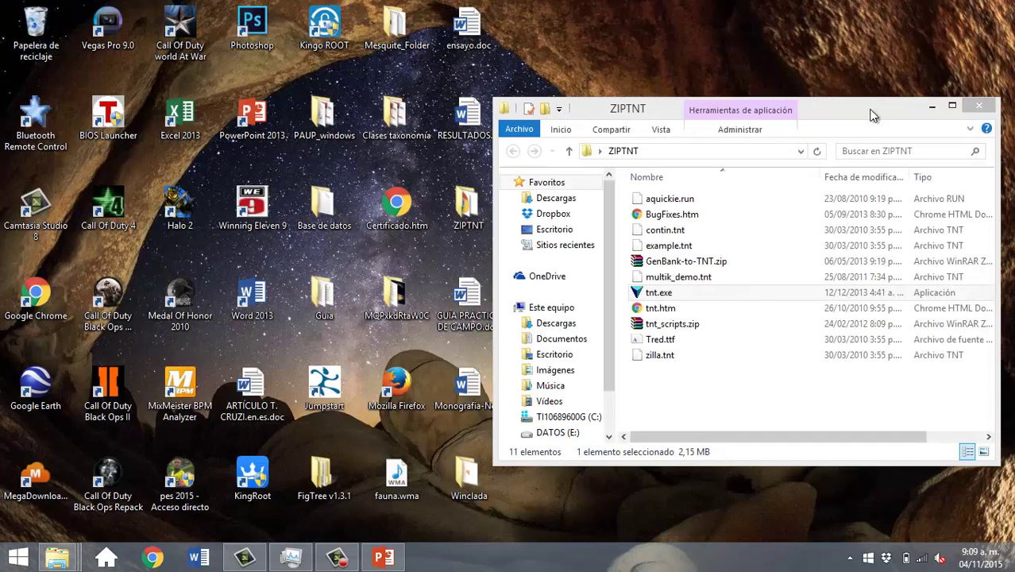
# Open the desktop's Winclada folder, and browse the other File Explorer window to Ejercicios de compu_taxonomía within Tax. Animal
pyautogui.doubleClick(469, 491)
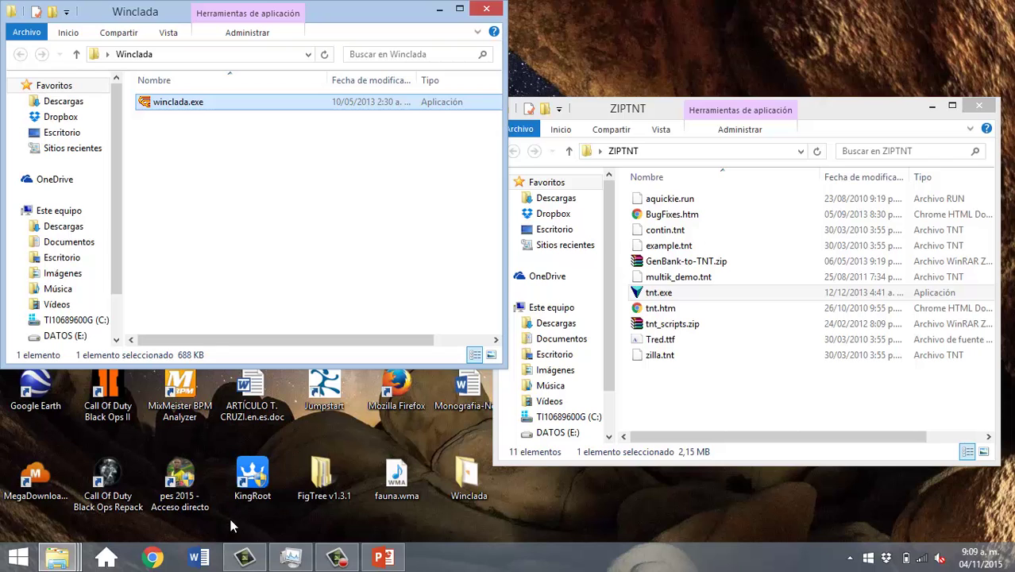
pyautogui.click(58, 558)
pyautogui.moveTo(194, 486)
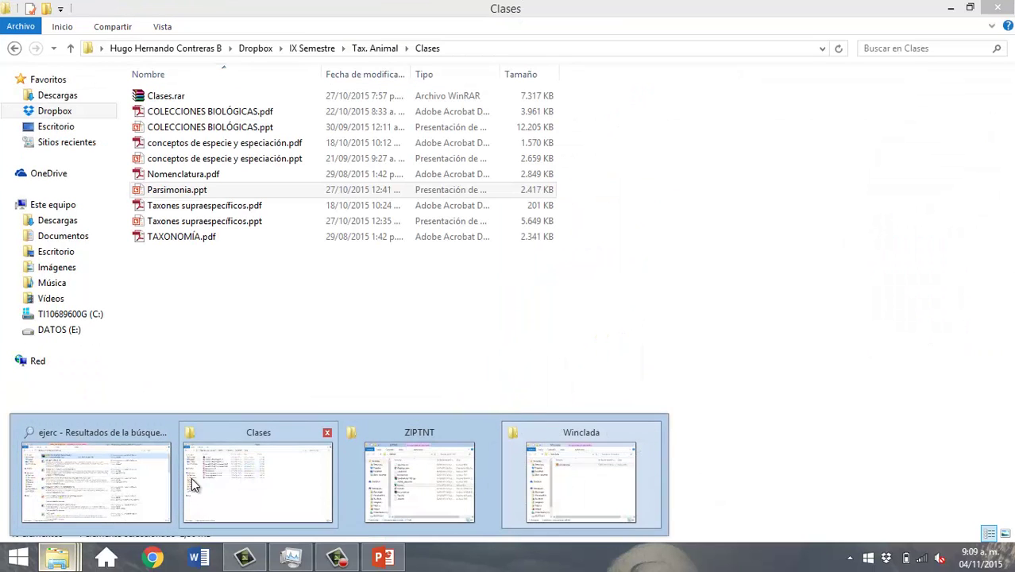
pyautogui.click(234, 477)
pyautogui.press('BackSpace')
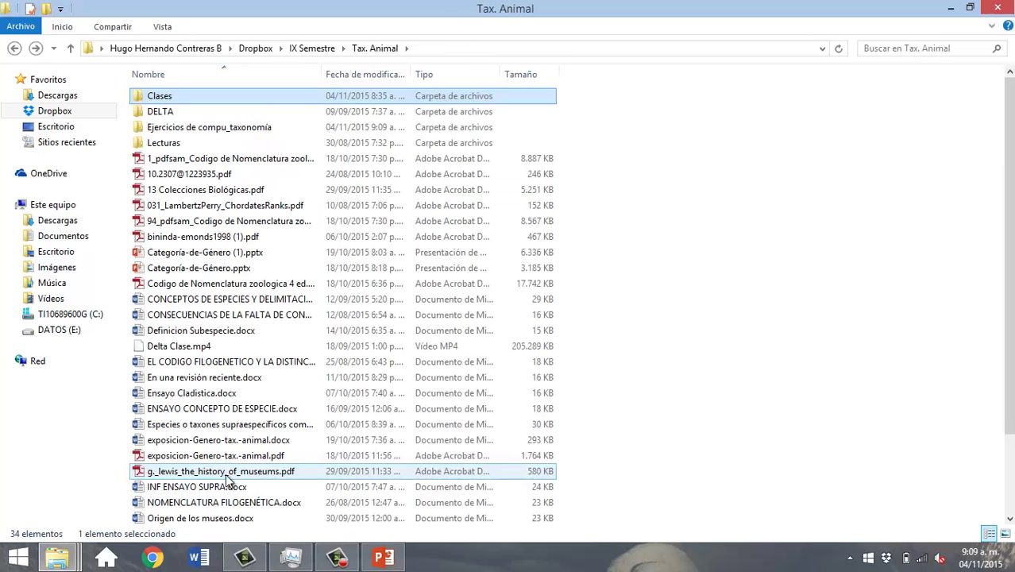
pyautogui.doubleClick(202, 129)
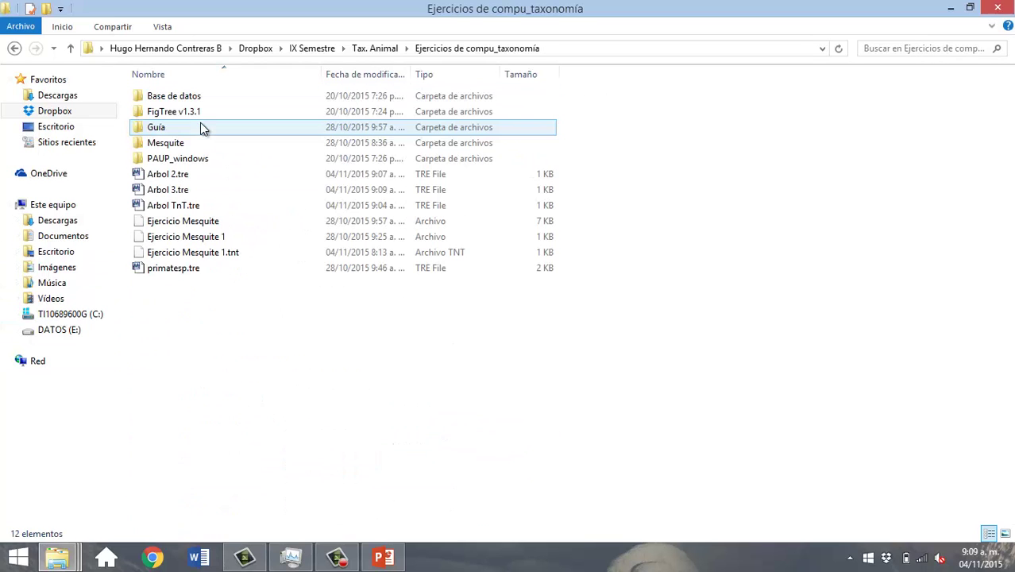
# Remove the number from the name of the file Arbol 3.tre, leaving "Arbol .tre"
pyautogui.click(189, 191)
pyautogui.rightClick(187, 193)
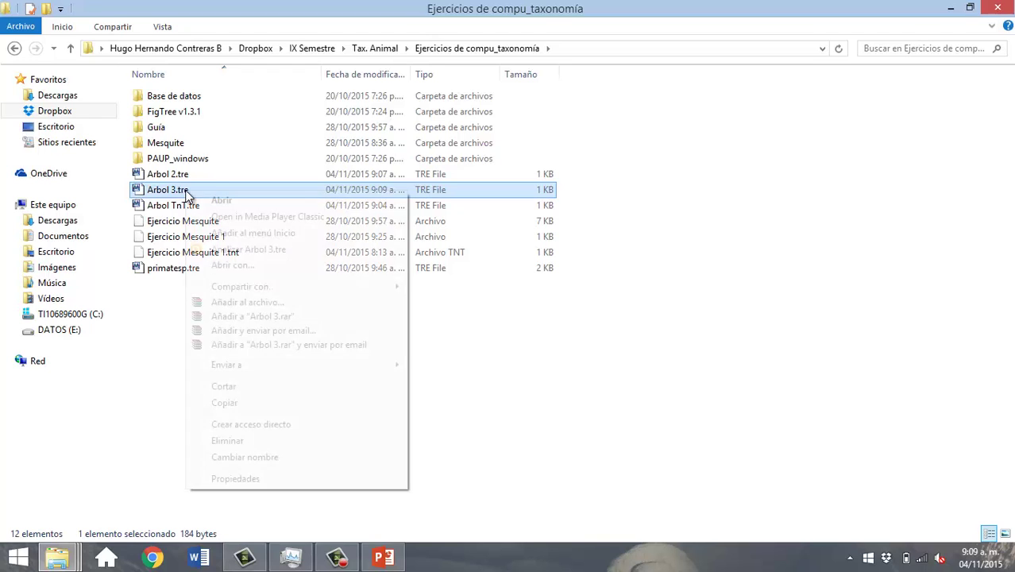
pyautogui.click(245, 457)
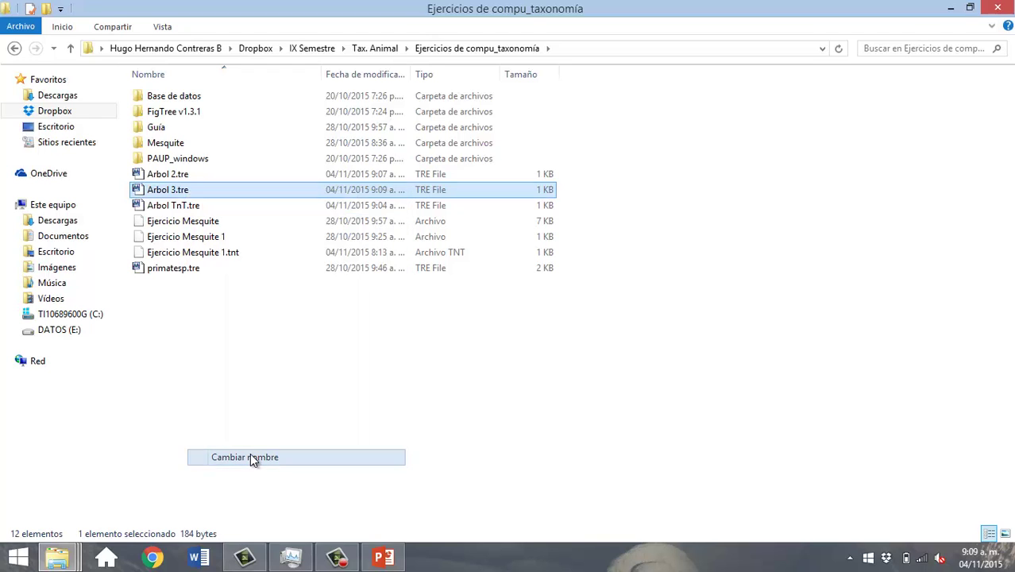
pyautogui.press('Right')
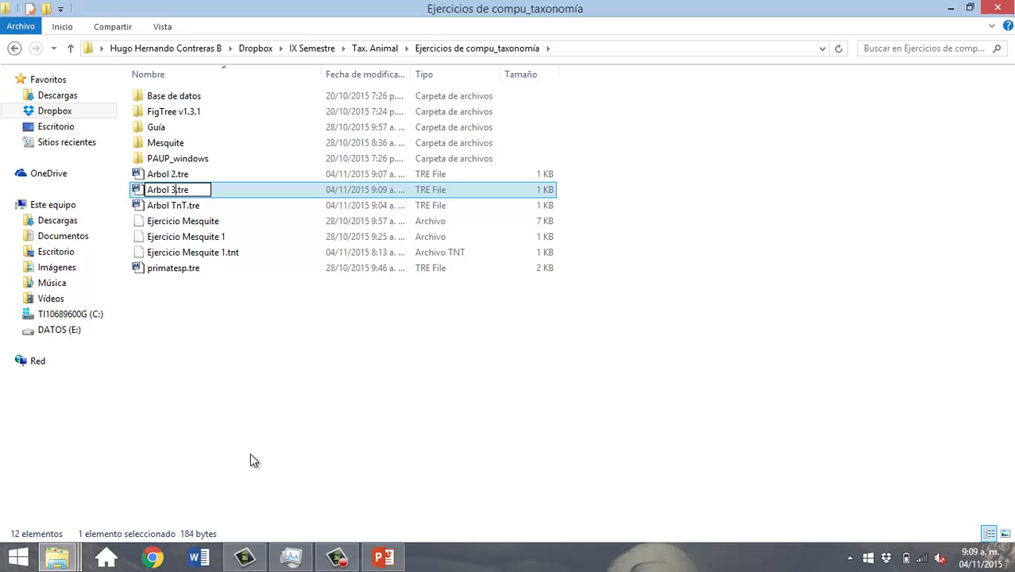
pyautogui.press('BackSpace')
pyautogui.press('Return')
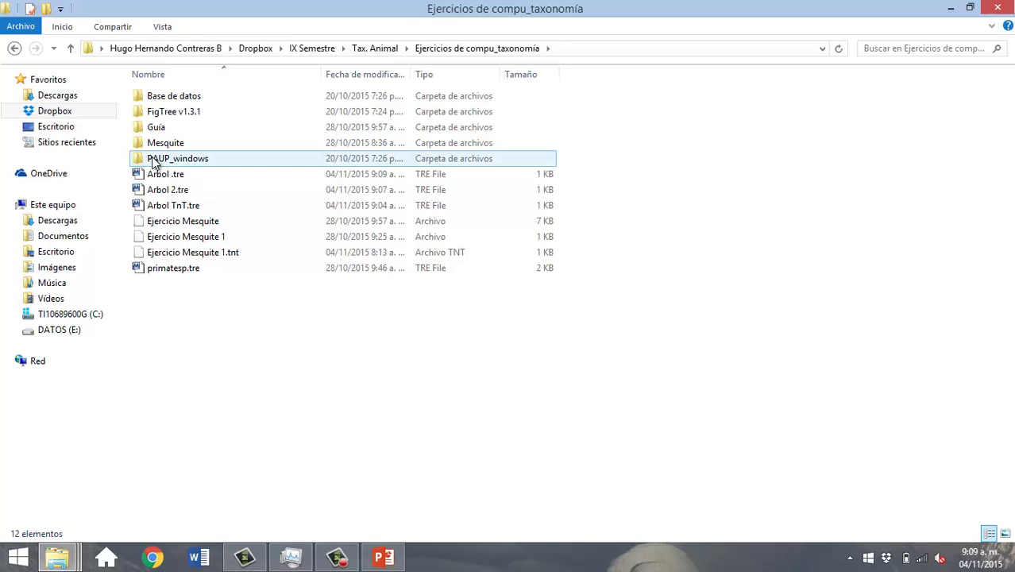
# Remove the space before the extension so the tree file is named Arbol.tre
pyautogui.click(171, 178)
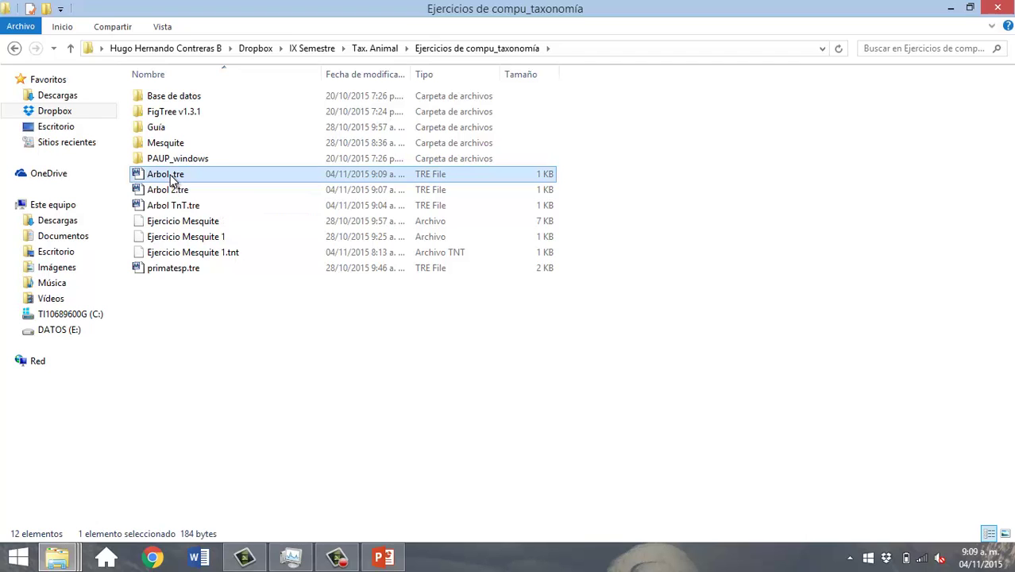
pyautogui.rightClick(172, 178)
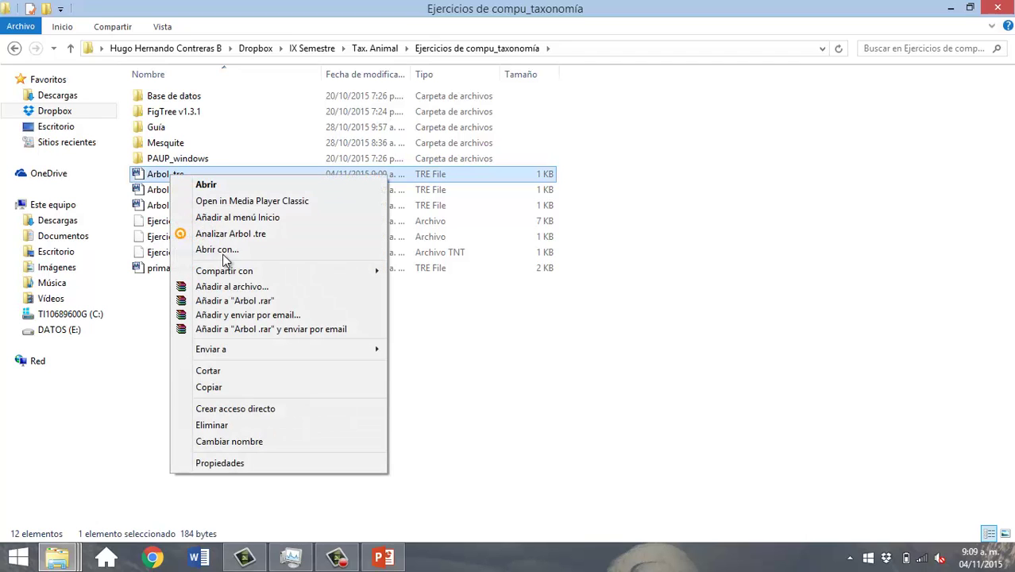
pyautogui.click(235, 443)
pyautogui.press('Right')
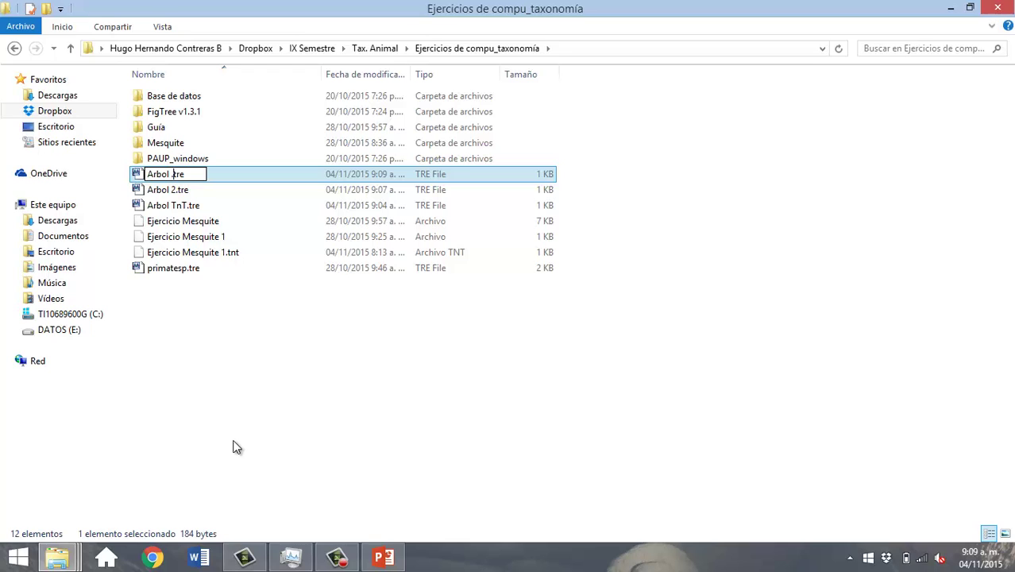
pyautogui.press('BackSpace')
pyautogui.press('Return')
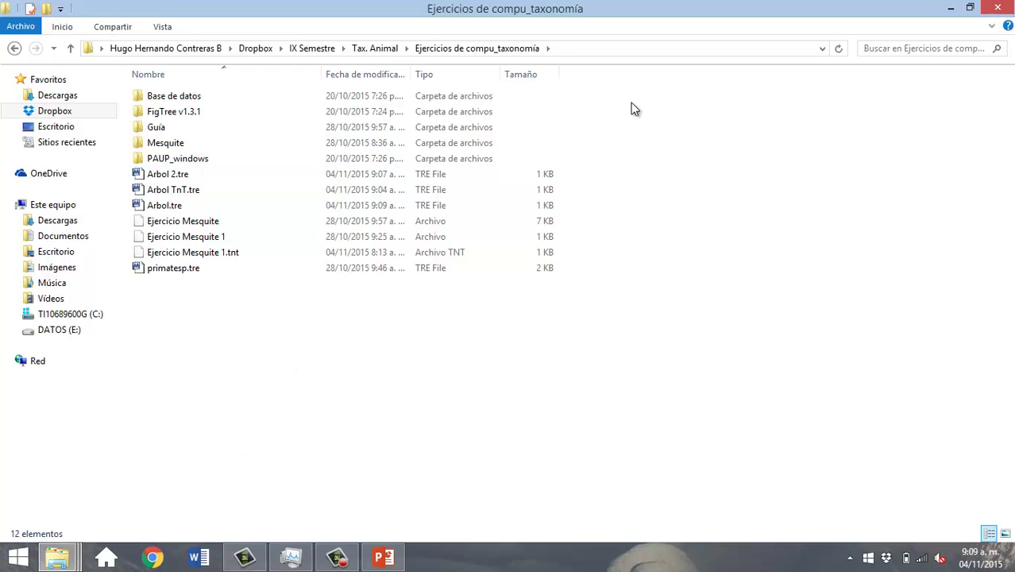
# Launch WinClada from its folder and open the matrix file Ejercicio Mesquite 1.tnt with the file filter set to ALL files
pyautogui.click(952, 7)
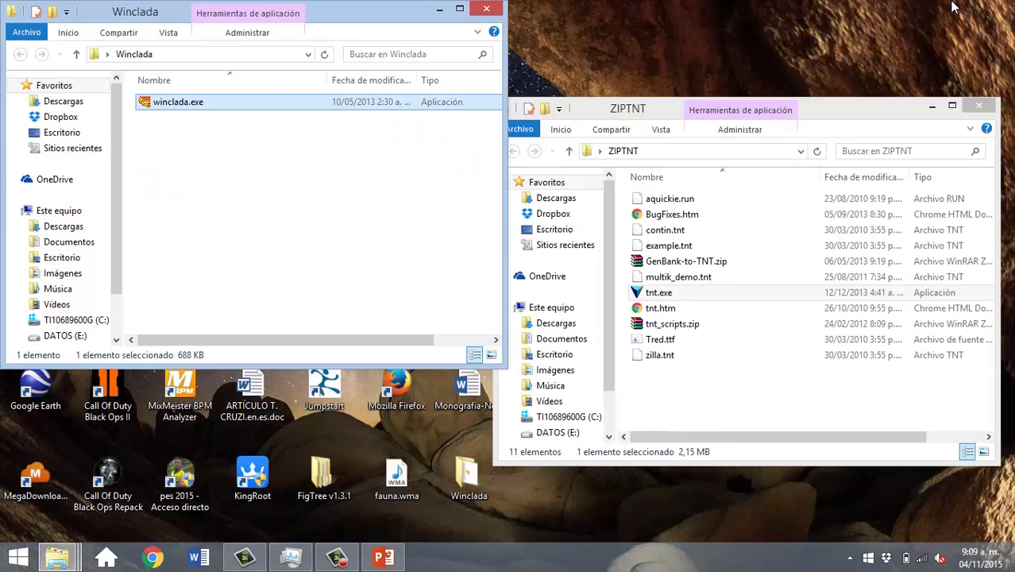
pyautogui.doubleClick(299, 104)
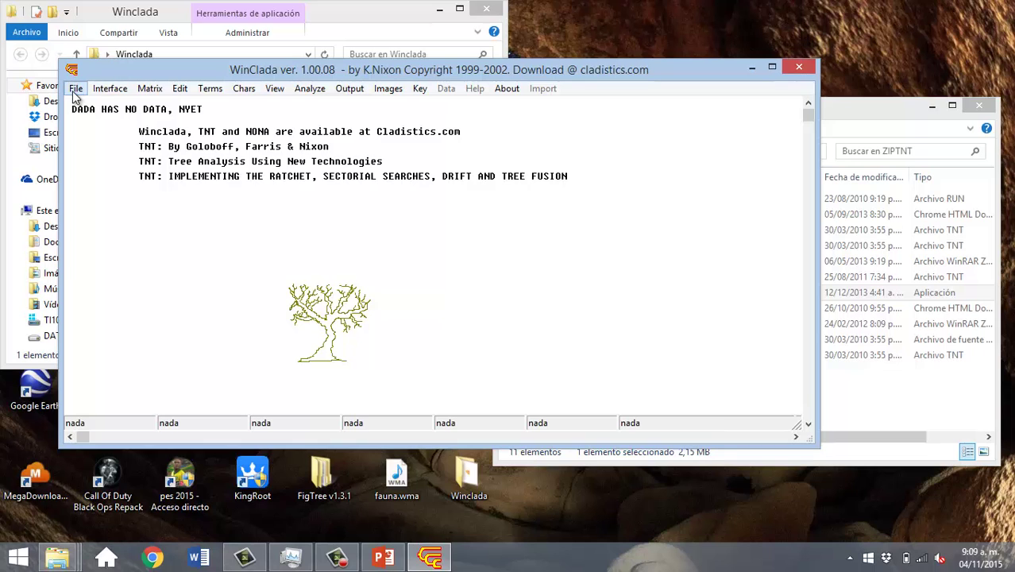
pyautogui.click(75, 89)
pyautogui.click(107, 111)
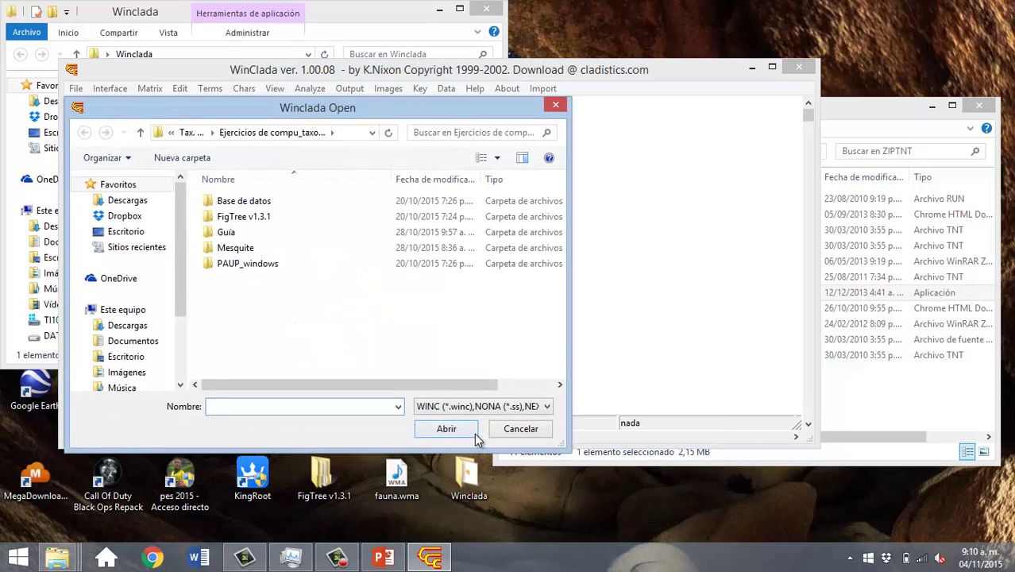
pyautogui.click(482, 409)
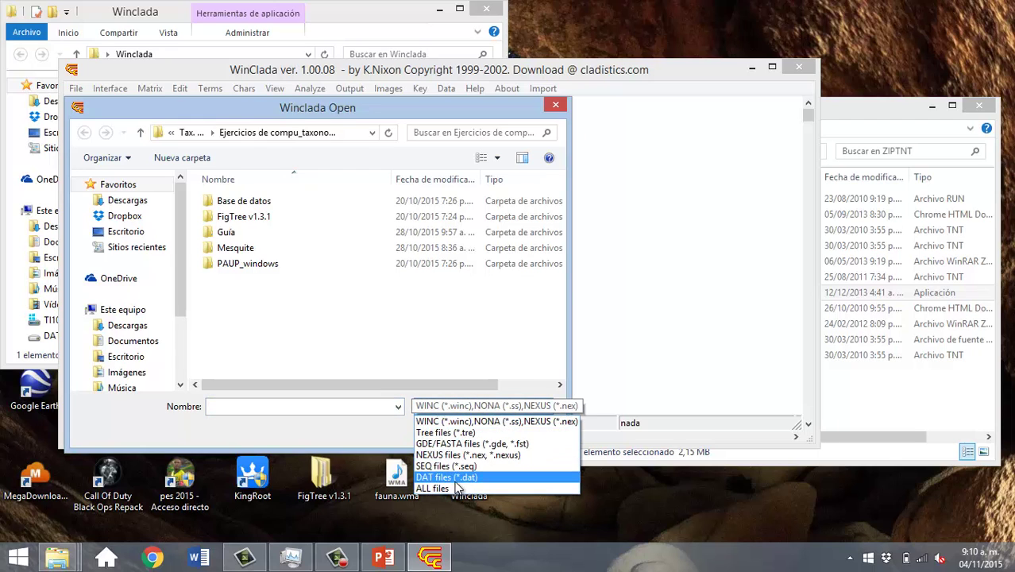
pyautogui.click(457, 489)
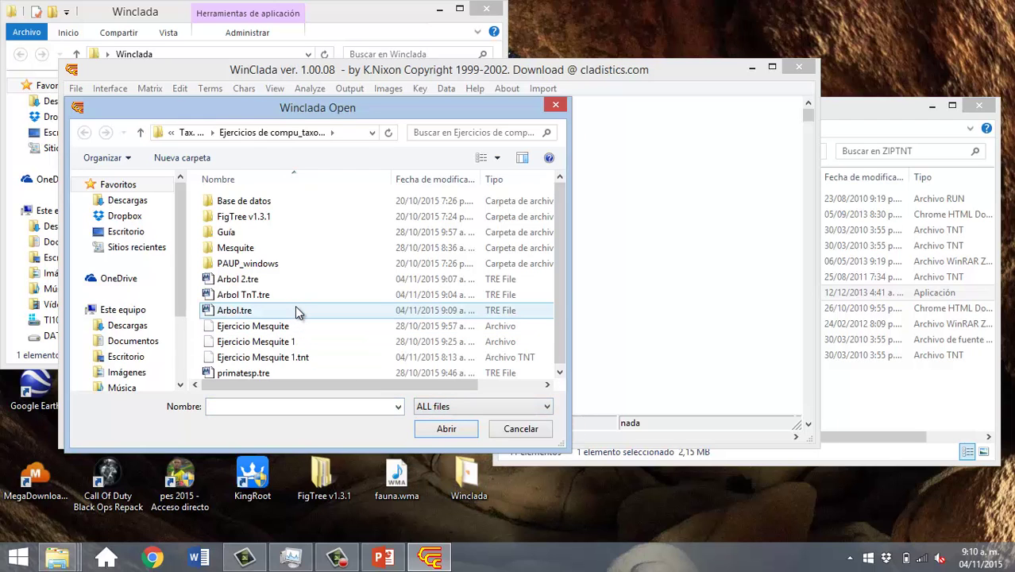
pyautogui.click(302, 358)
pyautogui.click(435, 429)
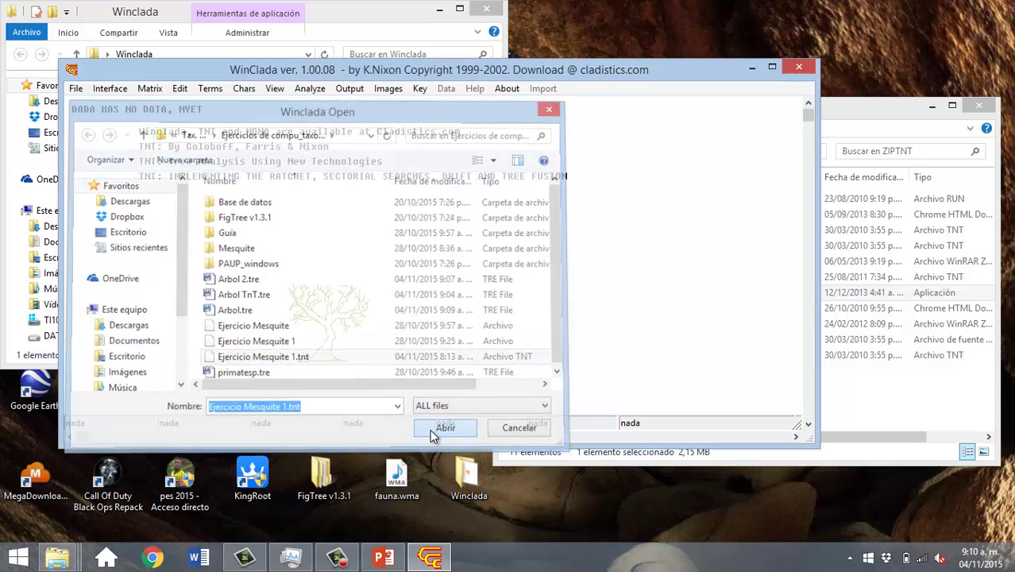
# Load the tree file Arbol.tre onto the open matrix and maximize the WinClada window
pyautogui.click(75, 88)
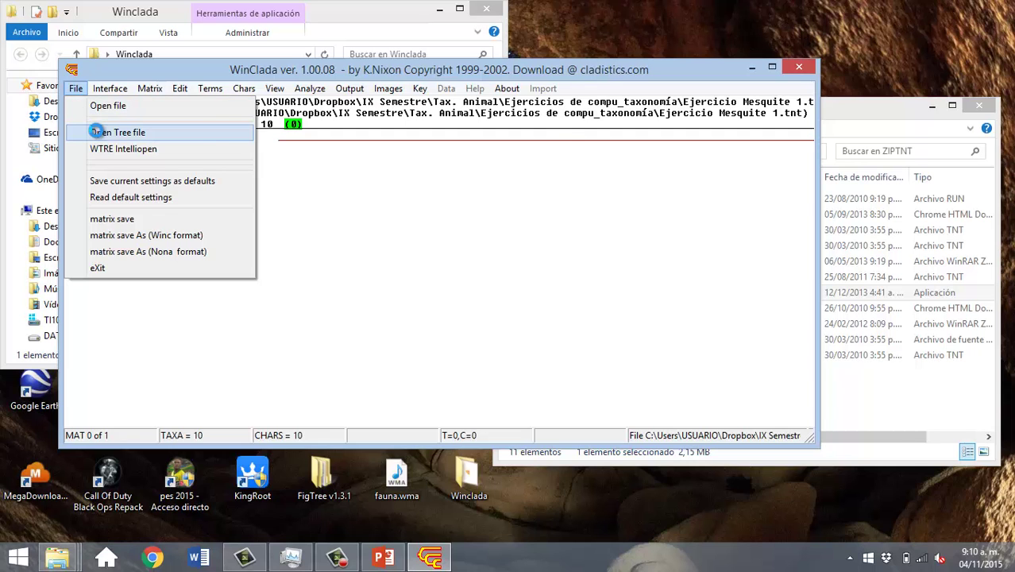
pyautogui.click(98, 132)
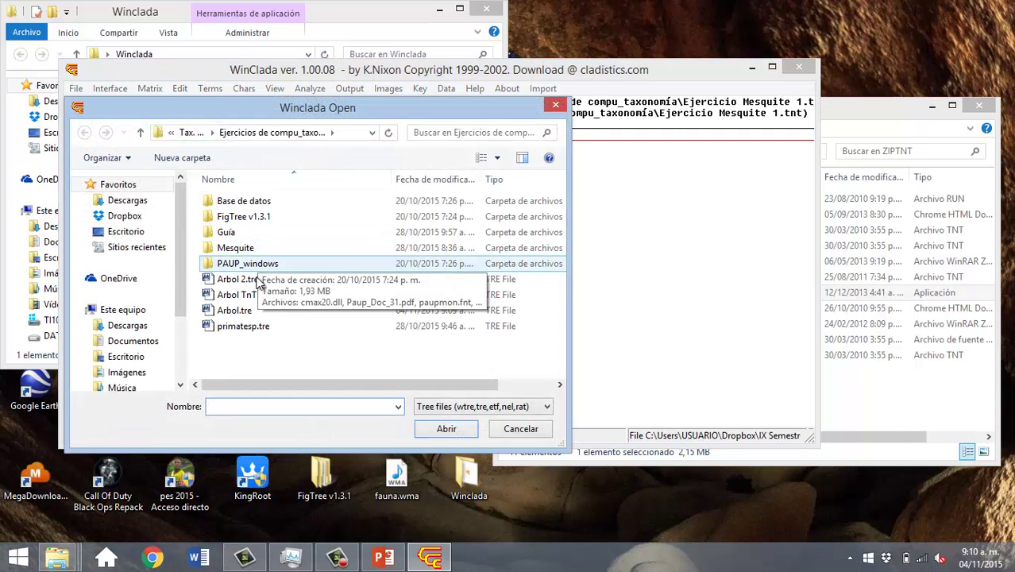
pyautogui.click(246, 310)
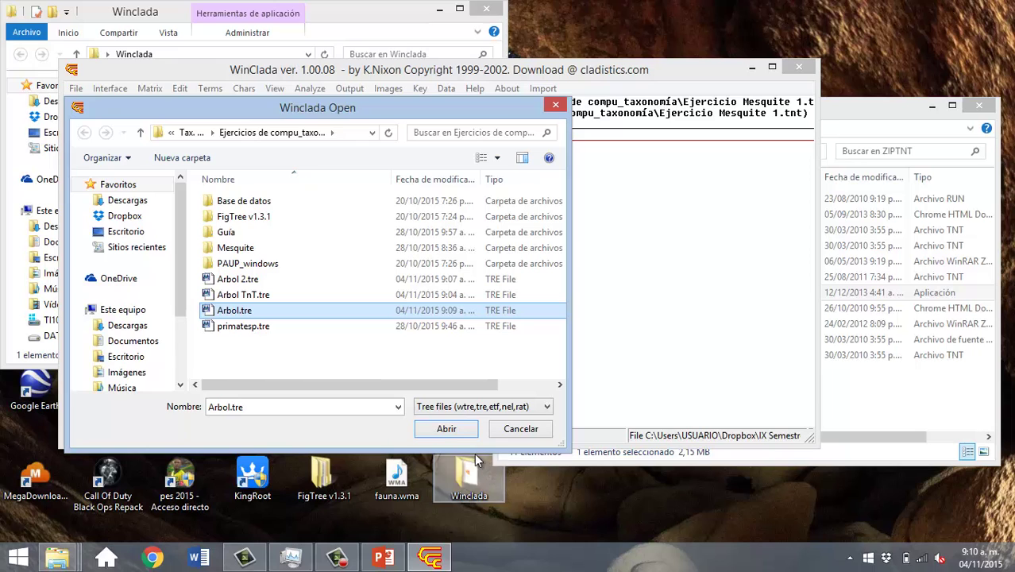
pyautogui.click(444, 429)
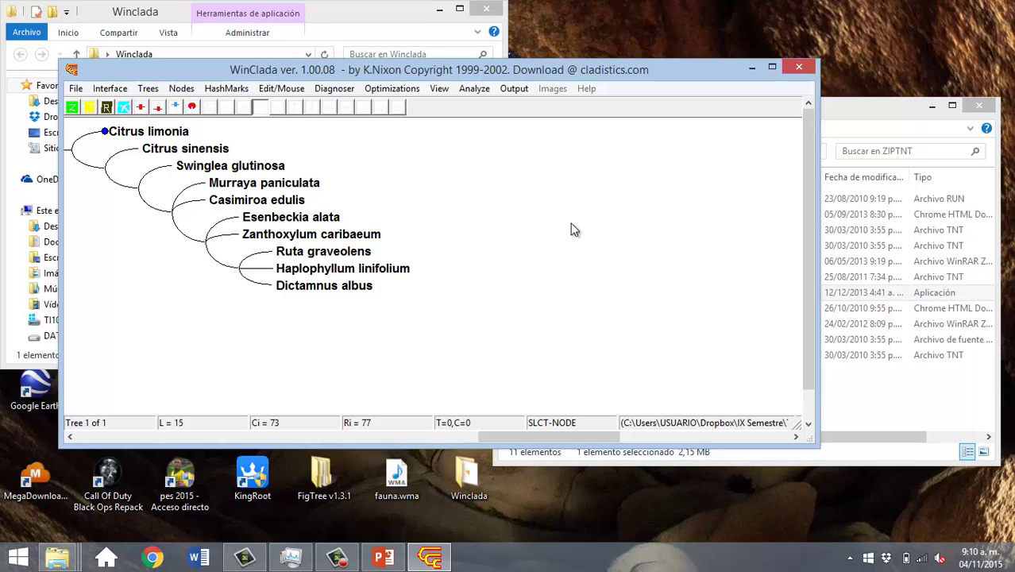
pyautogui.click(772, 67)
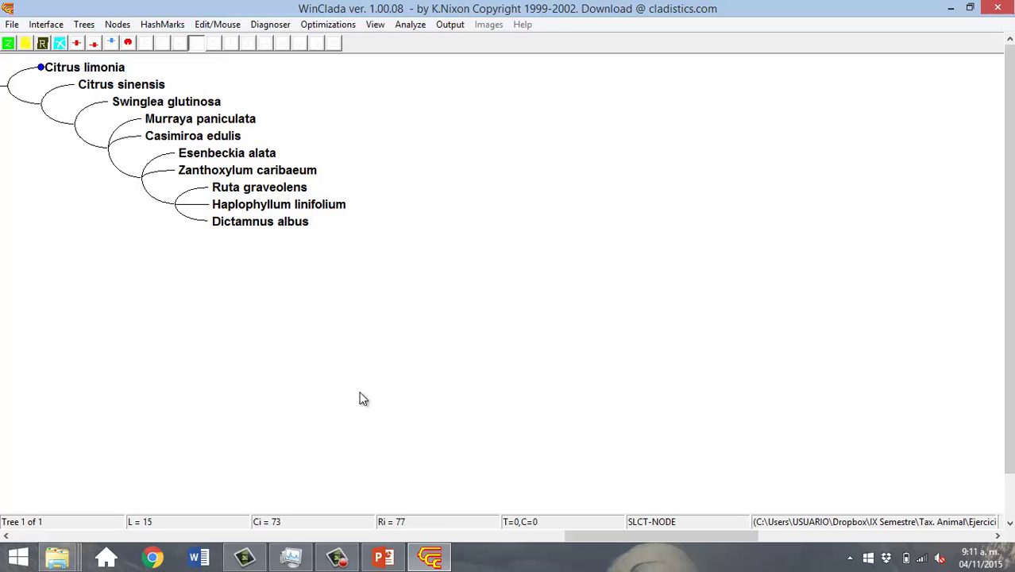
# Try shrinking and enlarging the displayed tree, and restore its original size
pyautogui.click(8, 44)
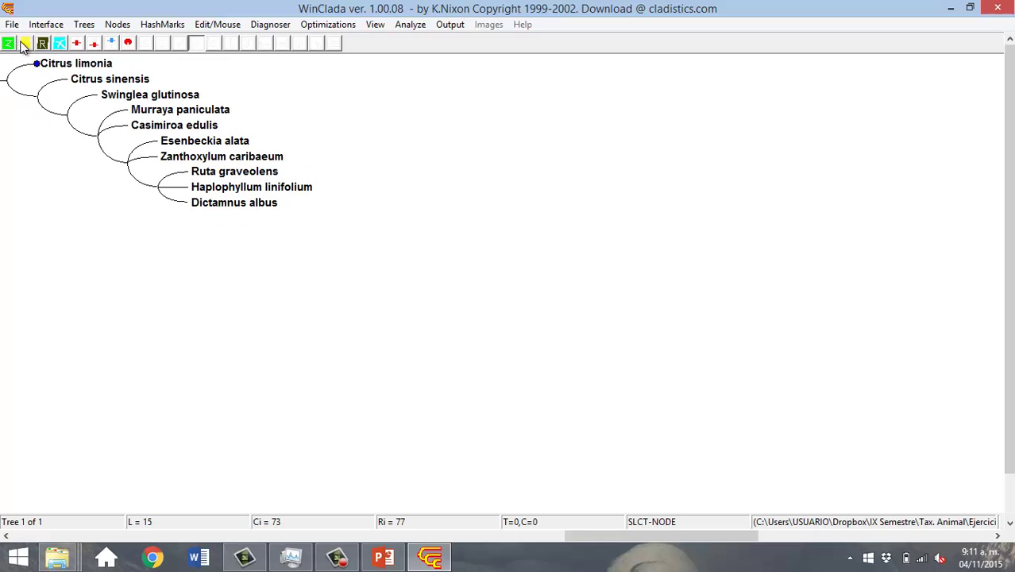
pyautogui.click(25, 43)
pyautogui.click(25, 44)
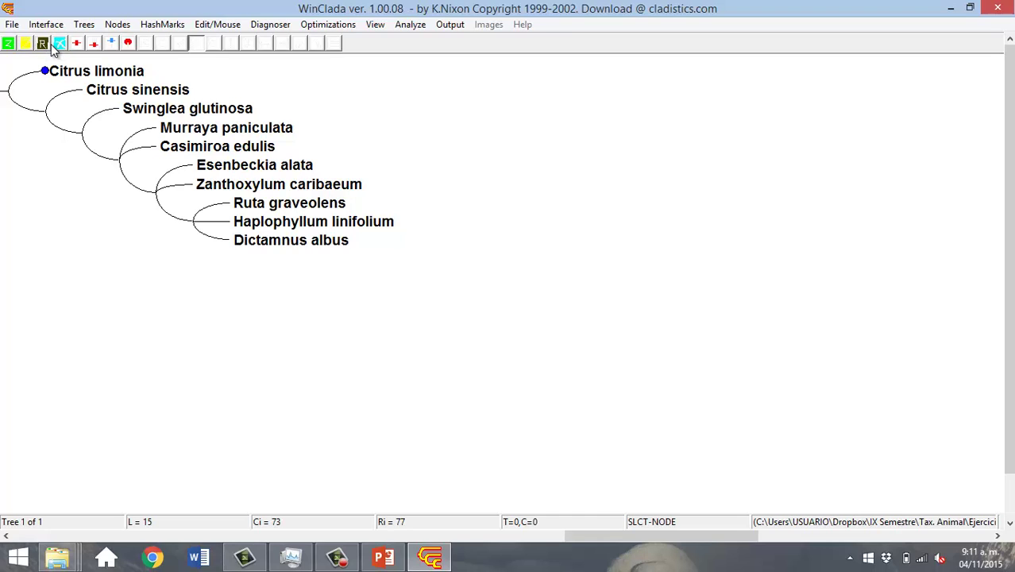
pyautogui.click(45, 44)
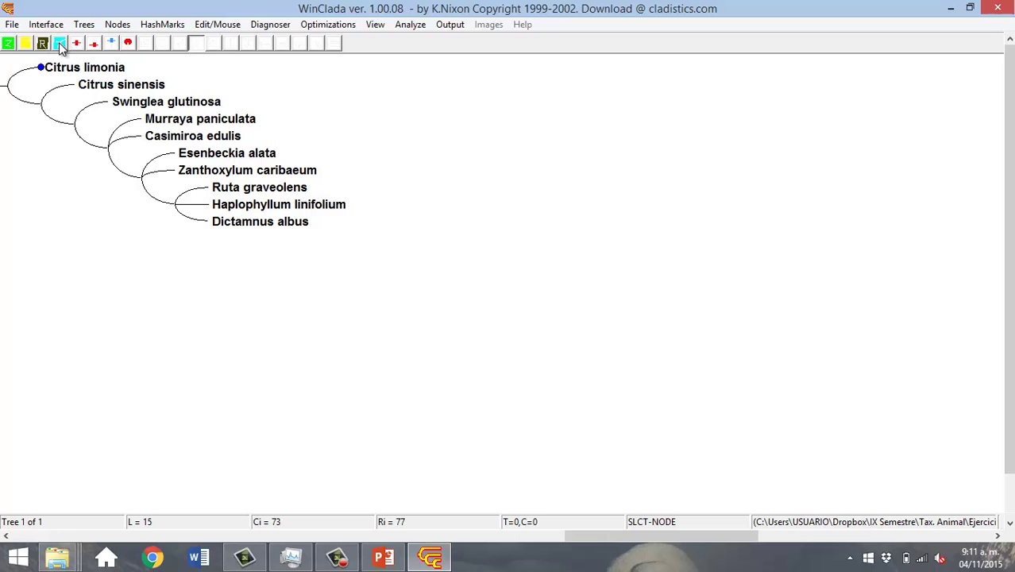
# Color the tree's branches by the states of character 0 using the Character Diagnoser, and display its changes as marks on the branches
pyautogui.click(59, 43)
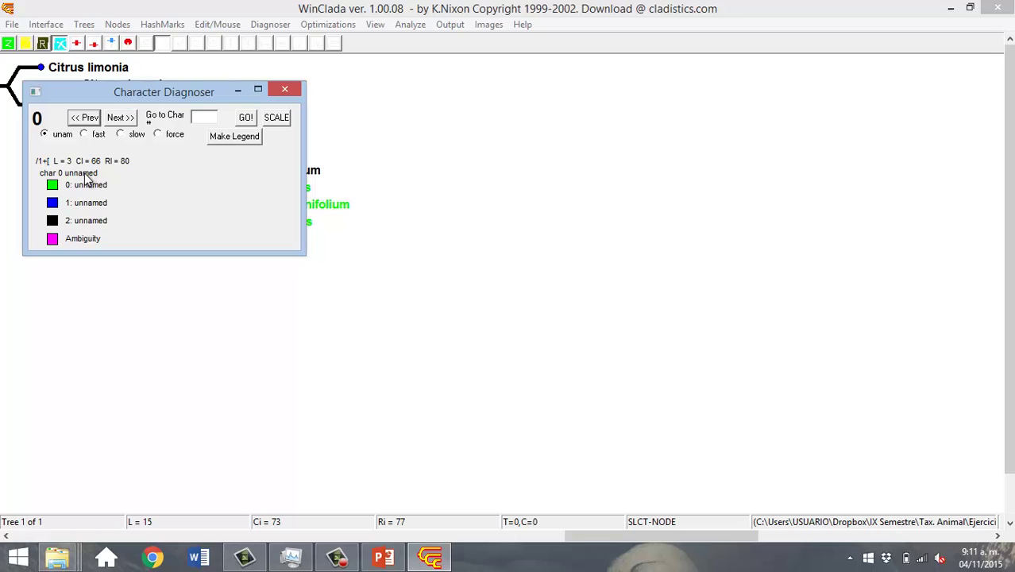
pyautogui.click(285, 89)
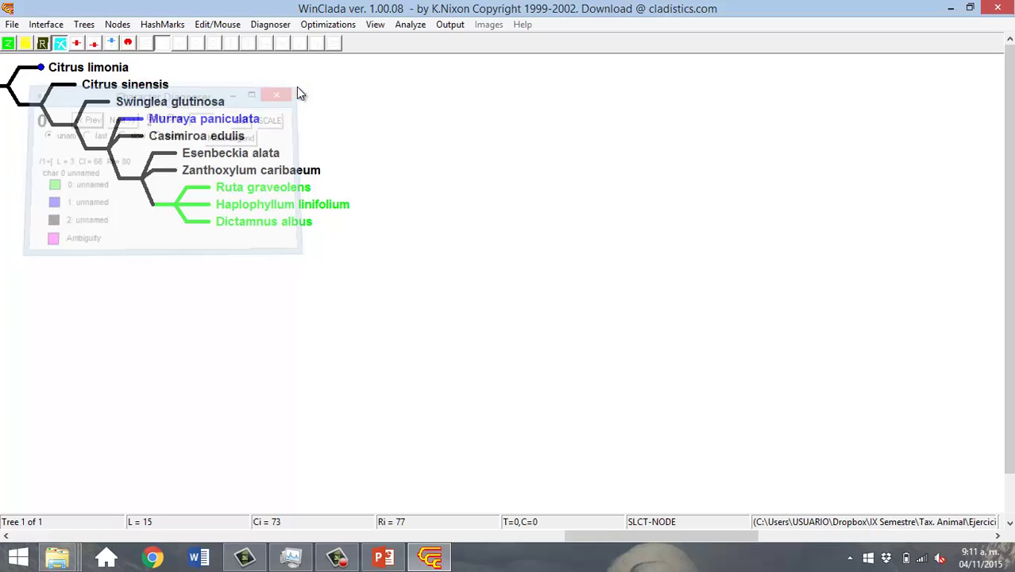
pyautogui.click(78, 46)
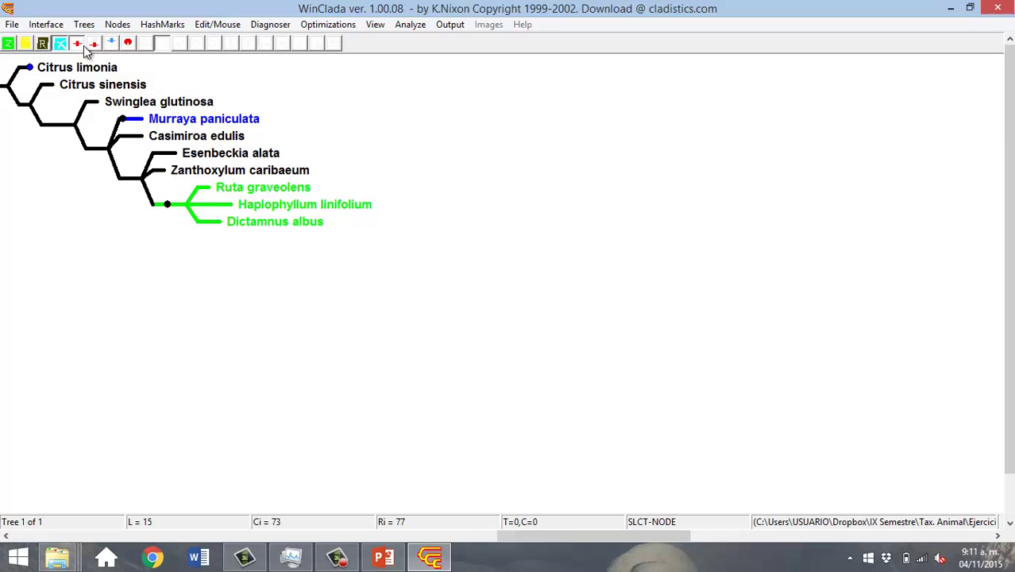
# Increase the vertical spacing between taxa, and try the state-colored boxes behind the taxon names on and off
pyautogui.click(94, 46)
pyautogui.click(94, 45)
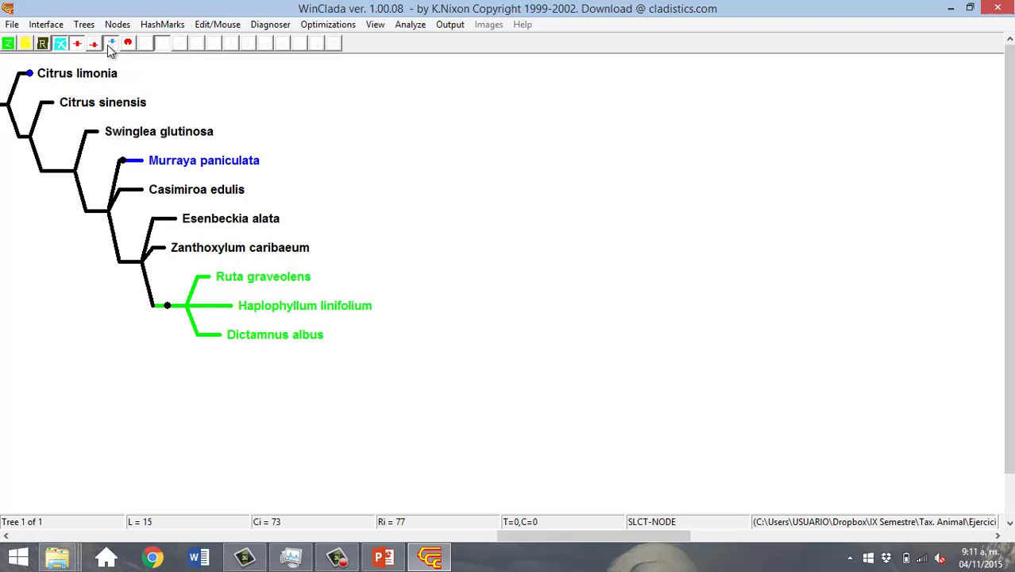
pyautogui.click(129, 44)
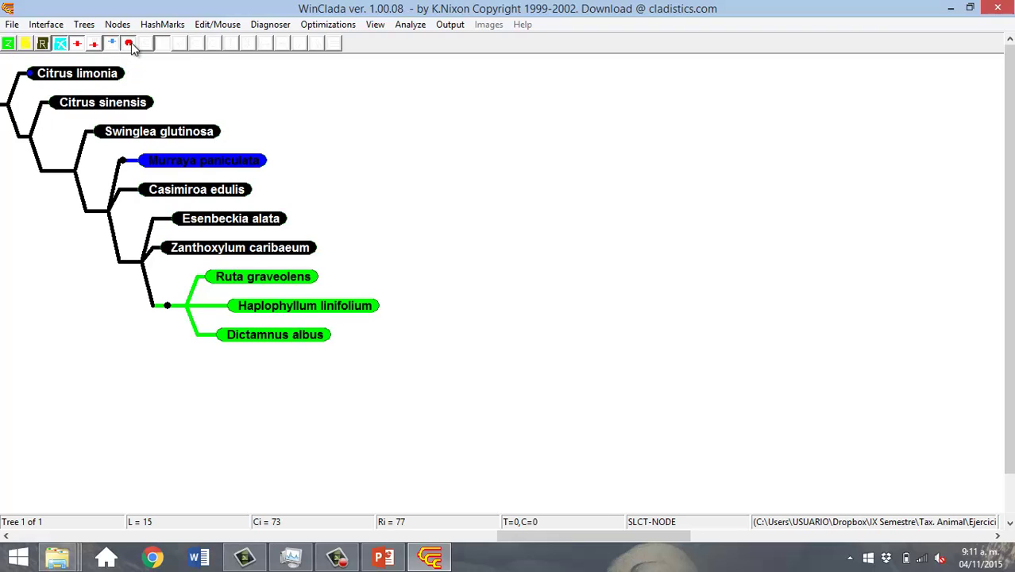
pyautogui.click(129, 44)
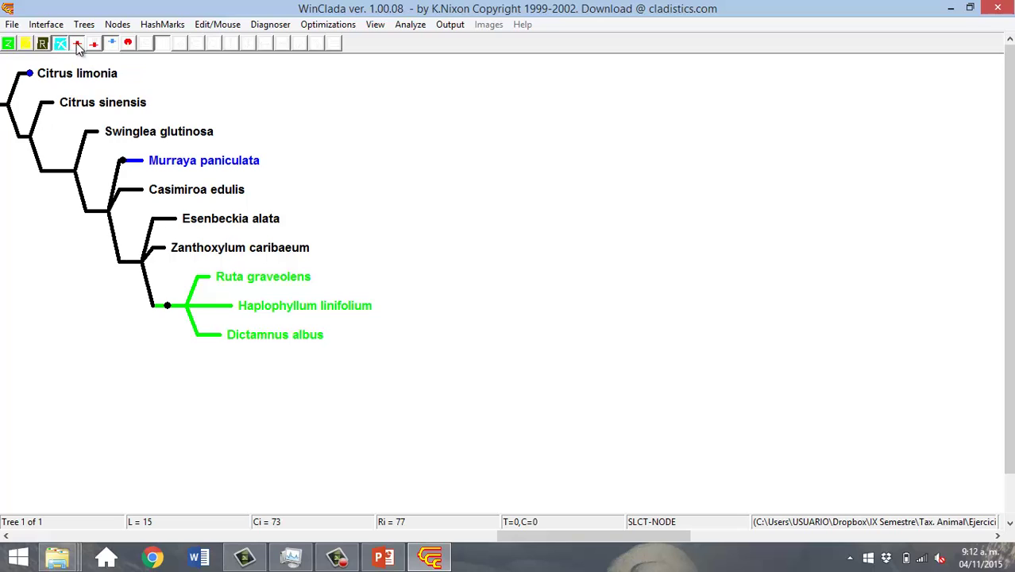
pyautogui.click(129, 45)
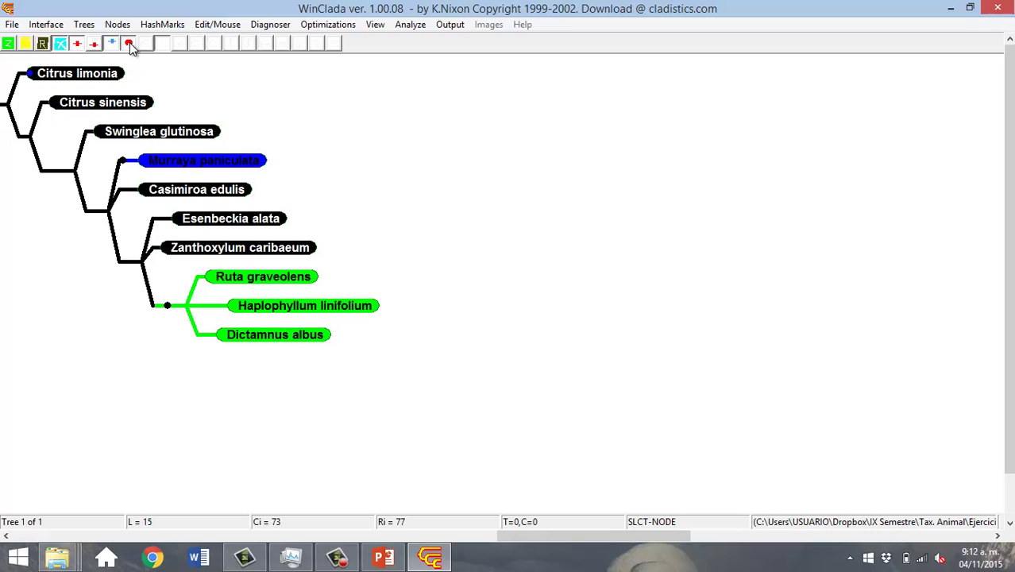
pyautogui.click(129, 44)
# Display character numbers above the branch marks and state-colored boxes behind the taxon names, toggling the marks off and on
pyautogui.click(94, 46)
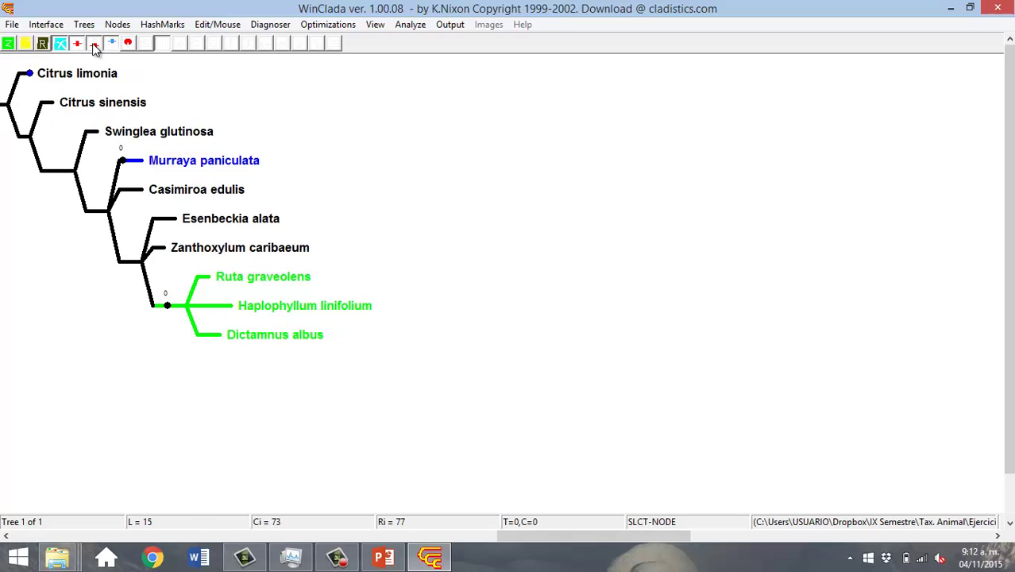
pyautogui.click(94, 46)
pyautogui.click(127, 44)
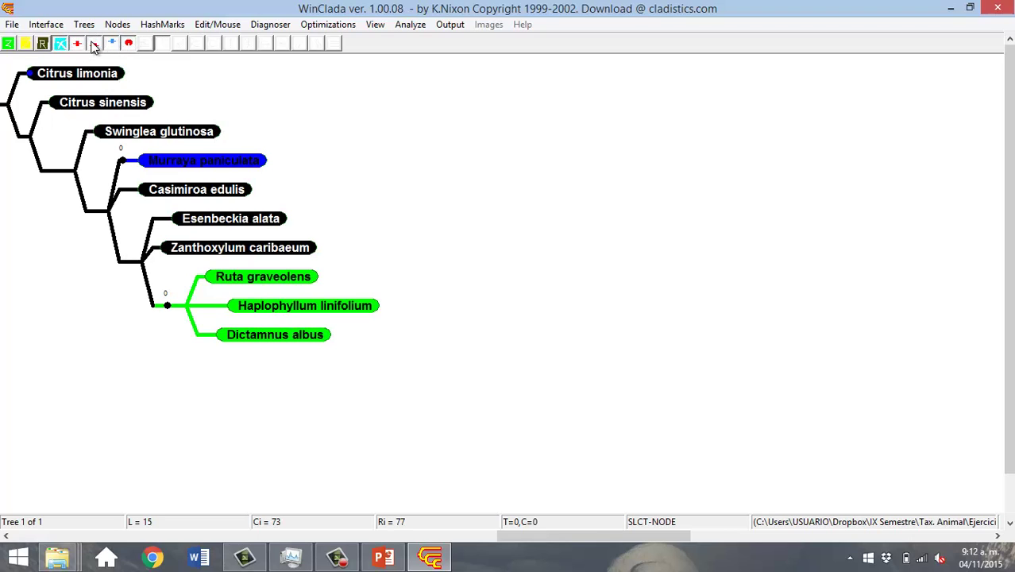
pyautogui.click(62, 46)
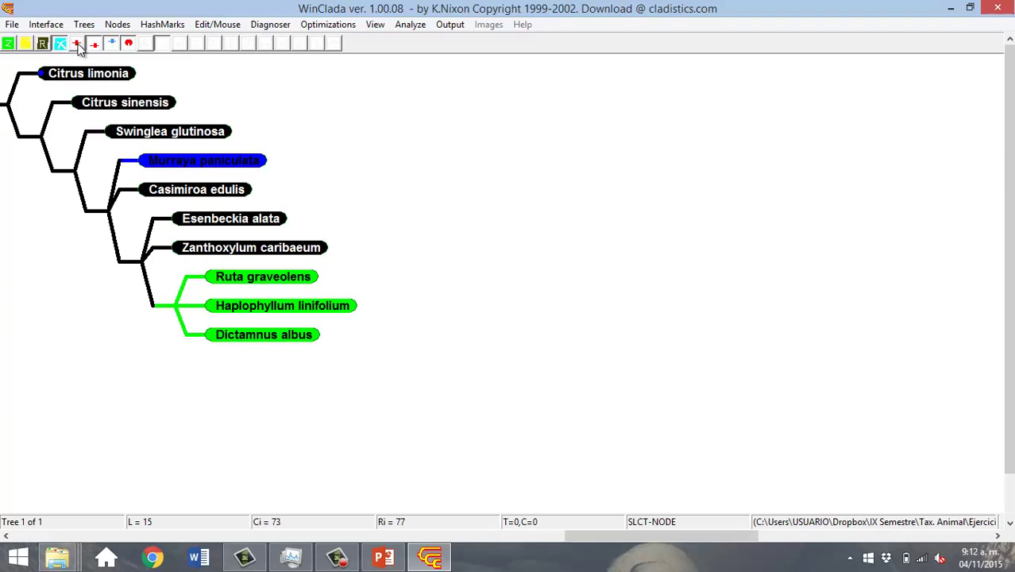
pyautogui.click(78, 44)
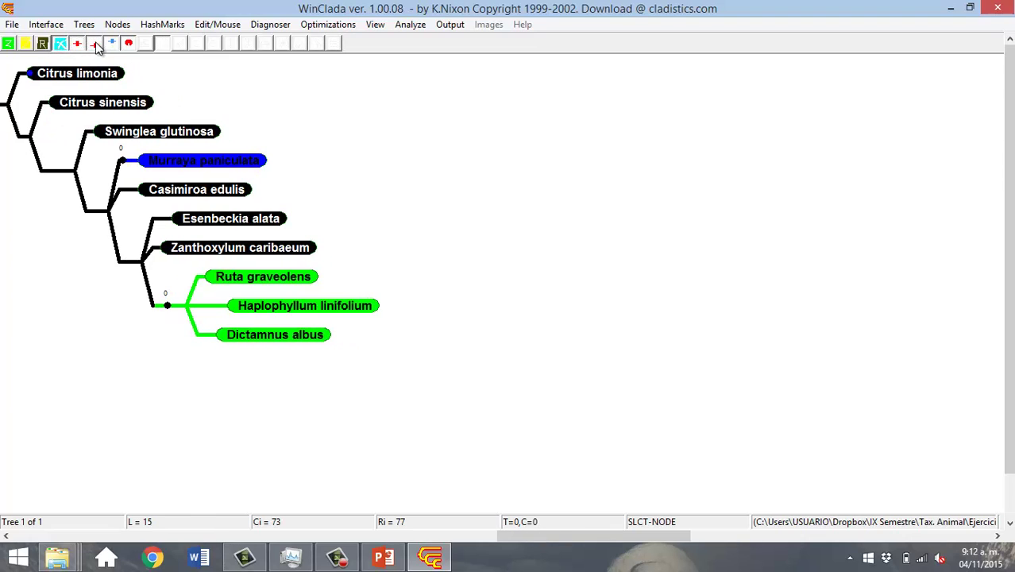
# Draw the tree with square-cornered branches and hide the character-change marks
pyautogui.click(24, 45)
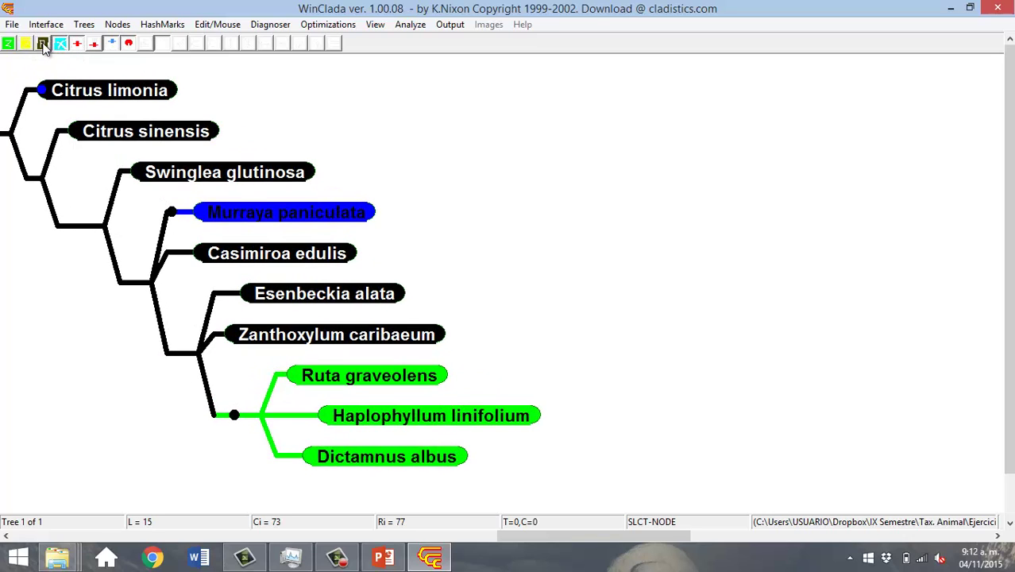
pyautogui.click(43, 46)
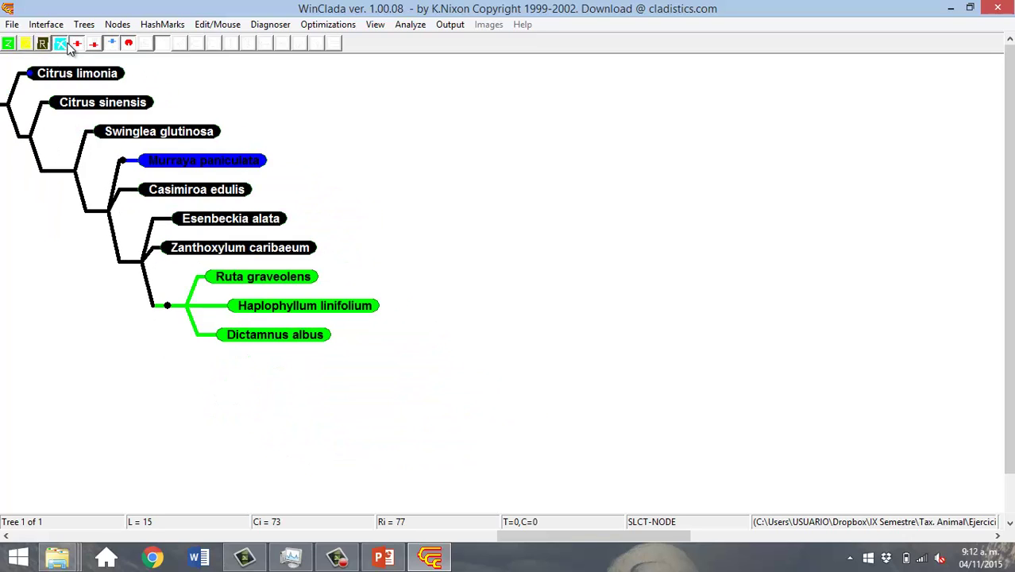
pyautogui.click(147, 45)
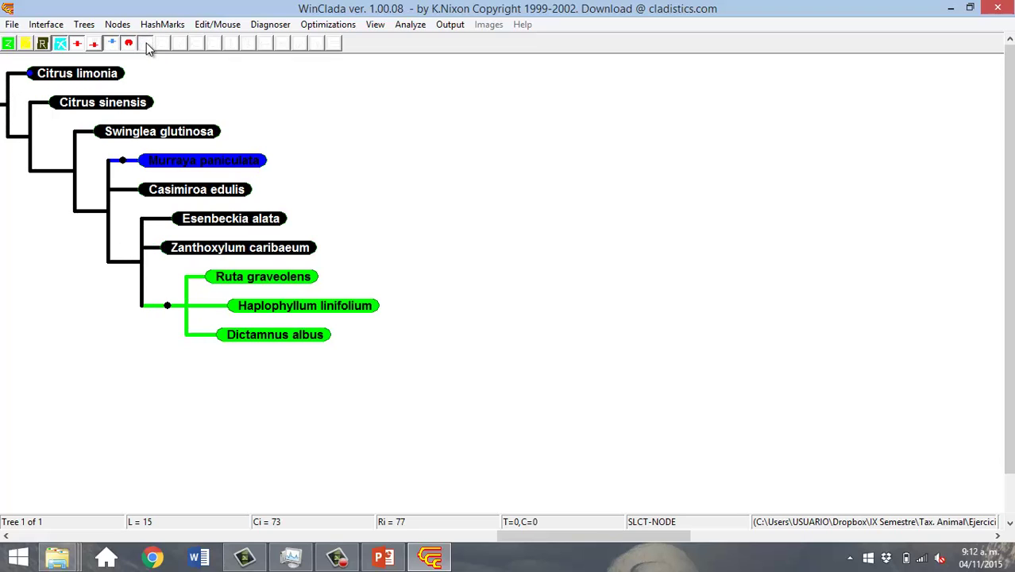
pyautogui.click(98, 43)
pyautogui.click(77, 44)
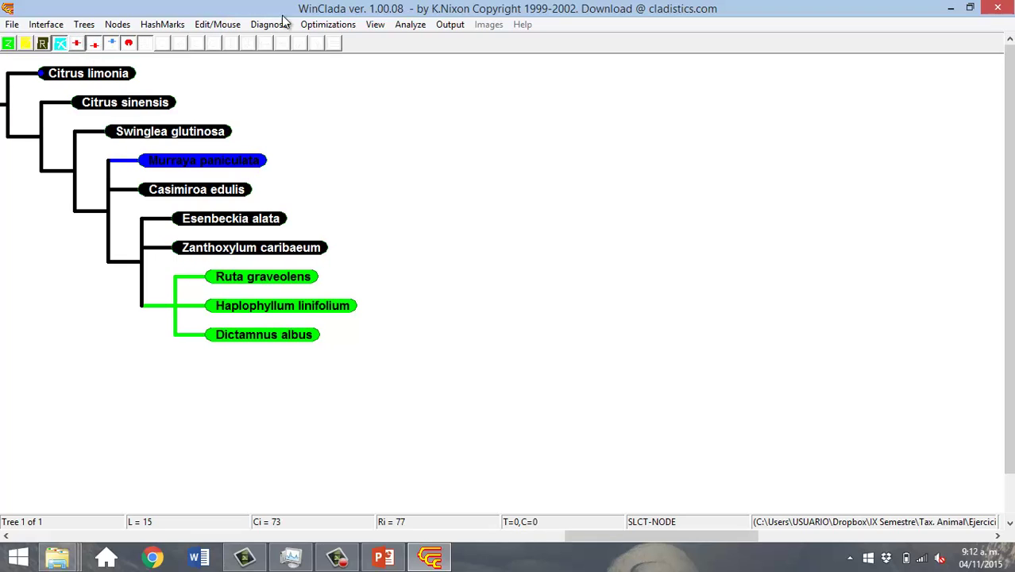
pyautogui.click(329, 24)
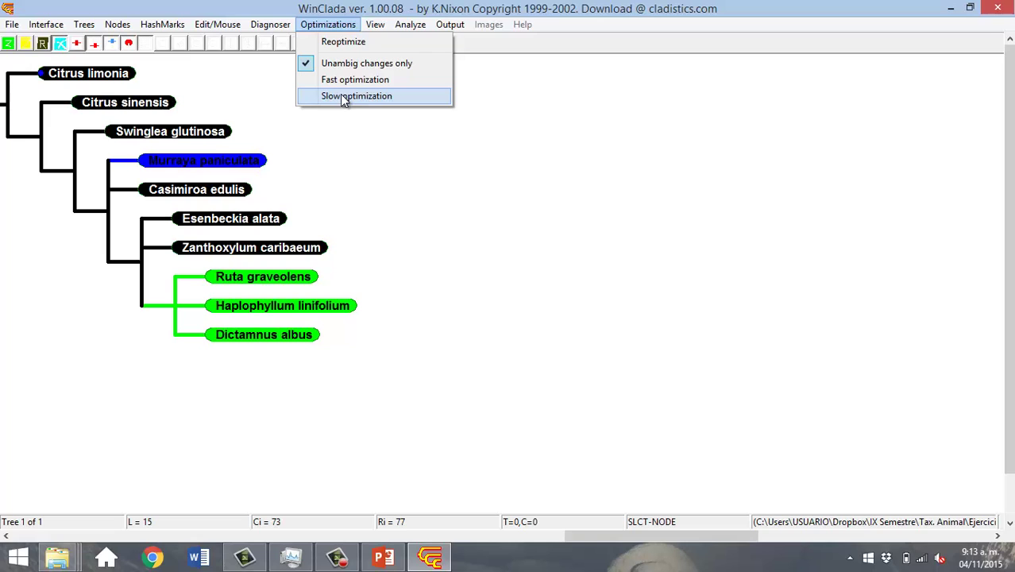
pyautogui.click(83, 24)
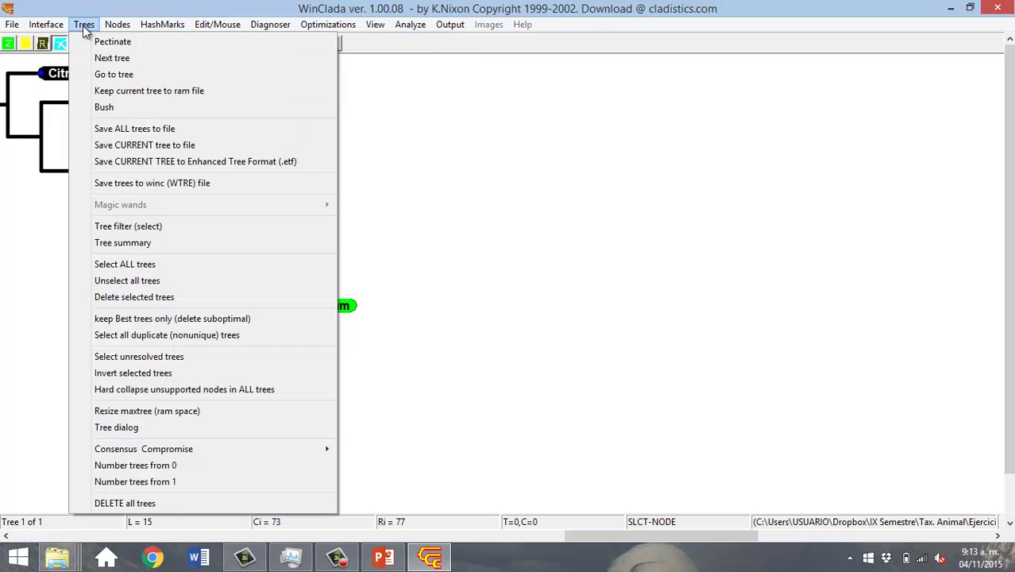
pyautogui.click(39, 48)
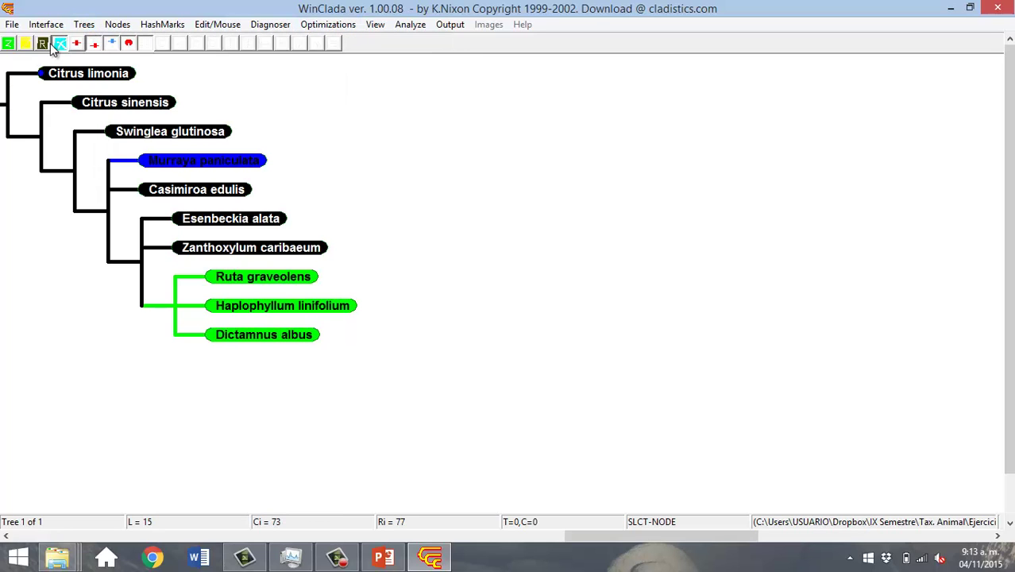
# Remove the colored boxes behind the taxon names and switch off the character numbers
pyautogui.click(148, 45)
pyautogui.click(152, 47)
pyautogui.click(138, 48)
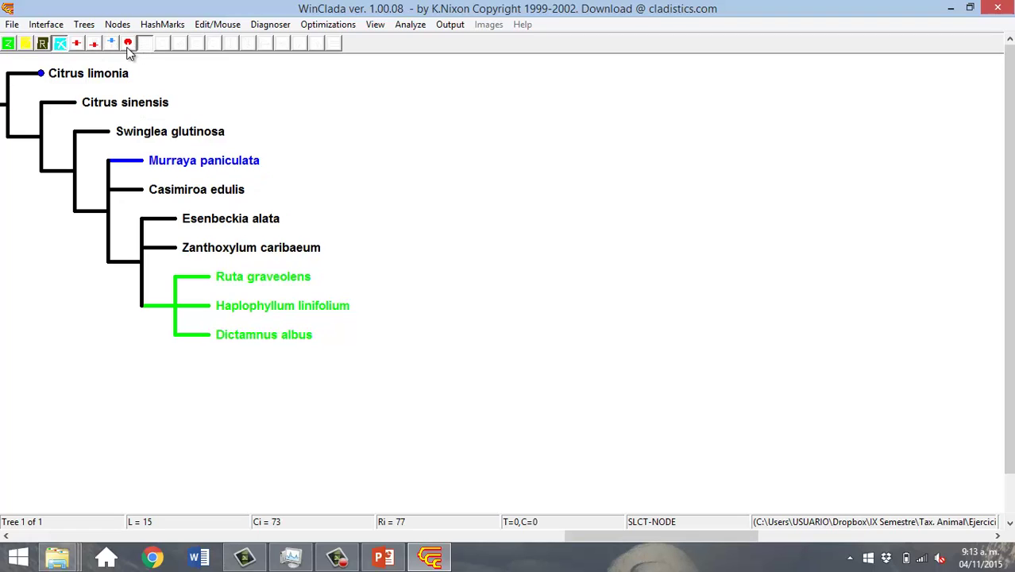
# Apply Fast optimization to the character changes on the tree
pyautogui.click(44, 44)
pyautogui.click(327, 24)
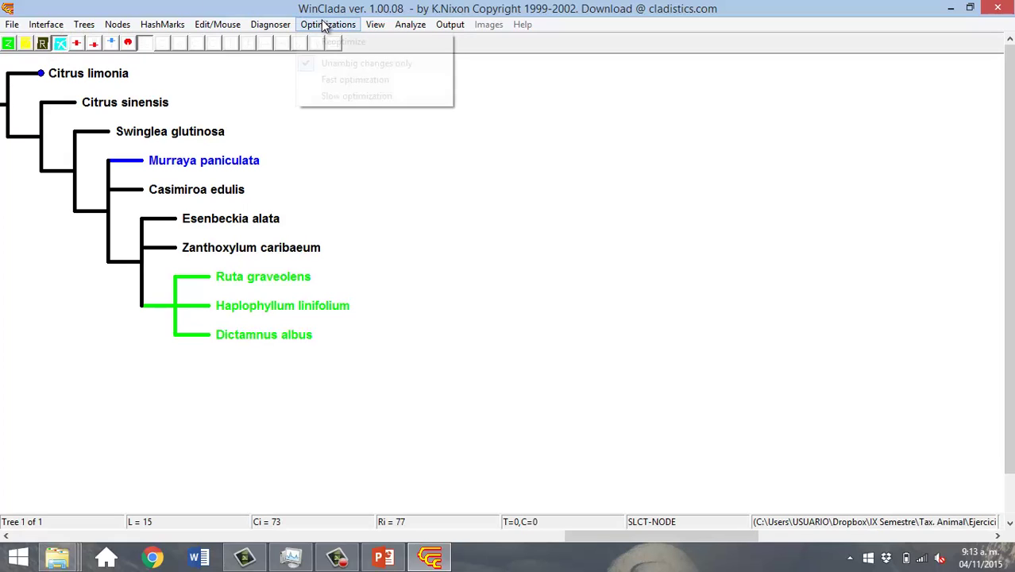
pyautogui.click(353, 83)
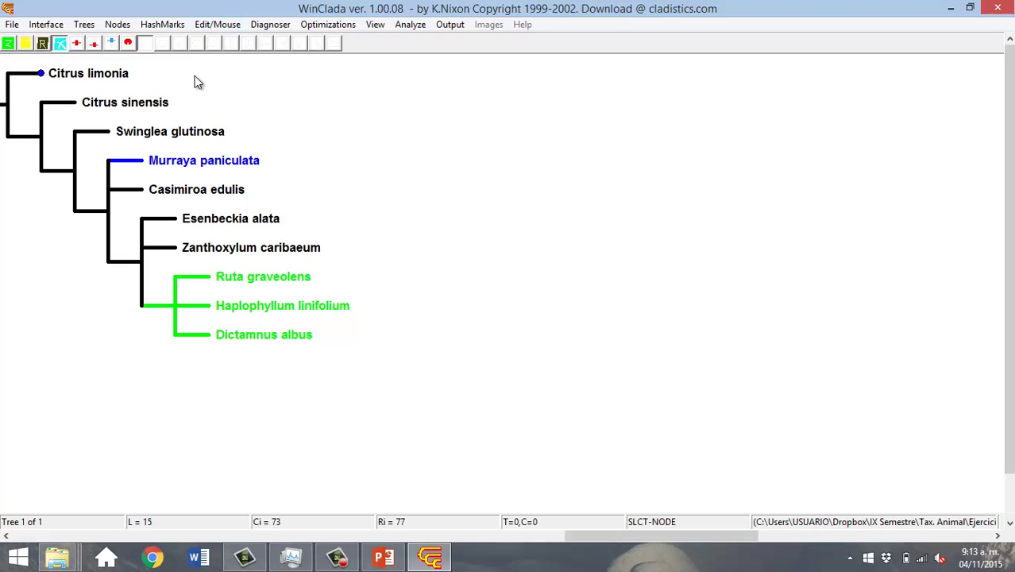
# Apply Slow optimization and show the character-change marks again on a tree with square-cornered branches
pyautogui.click(328, 23)
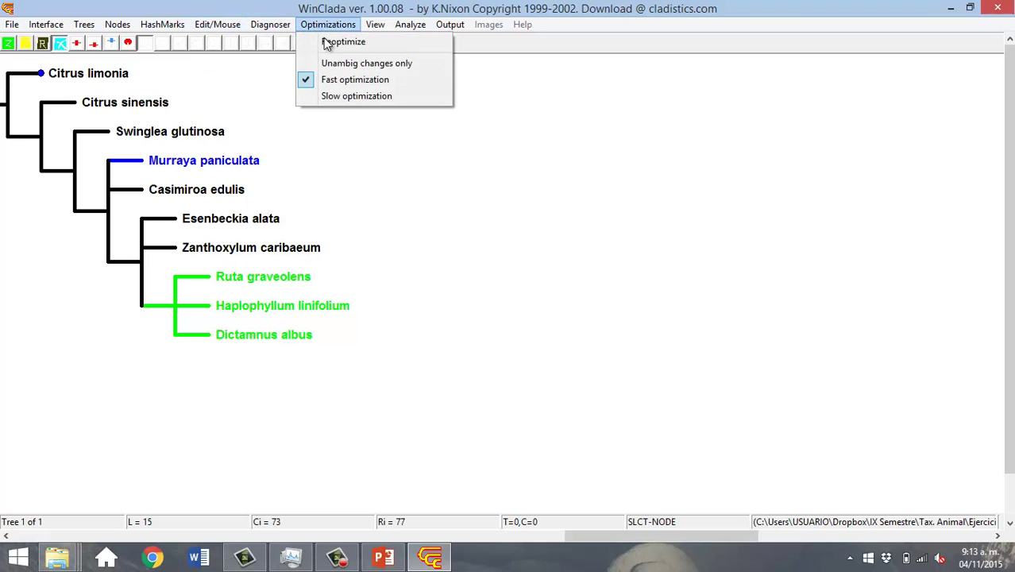
pyautogui.click(351, 97)
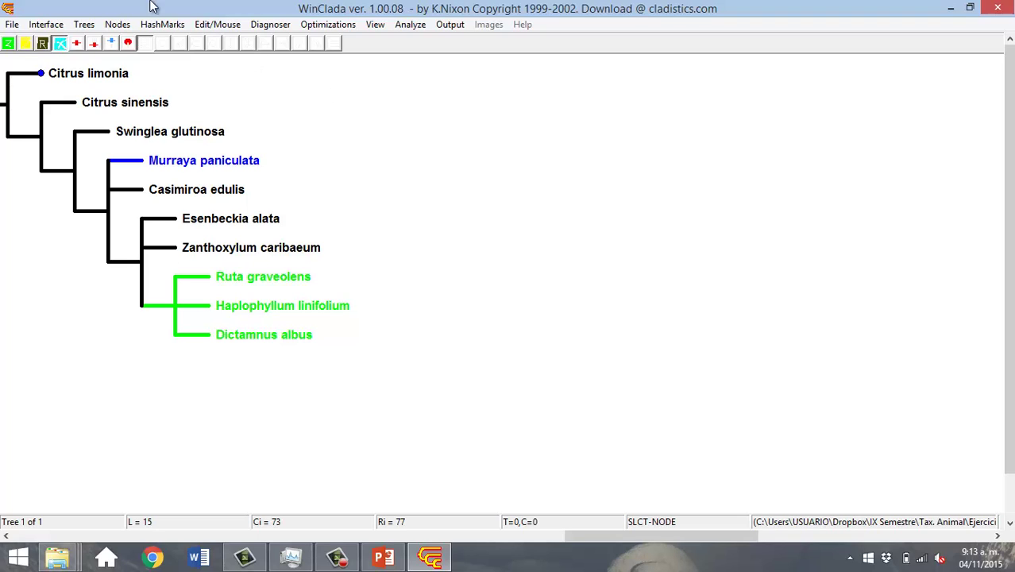
pyautogui.click(59, 44)
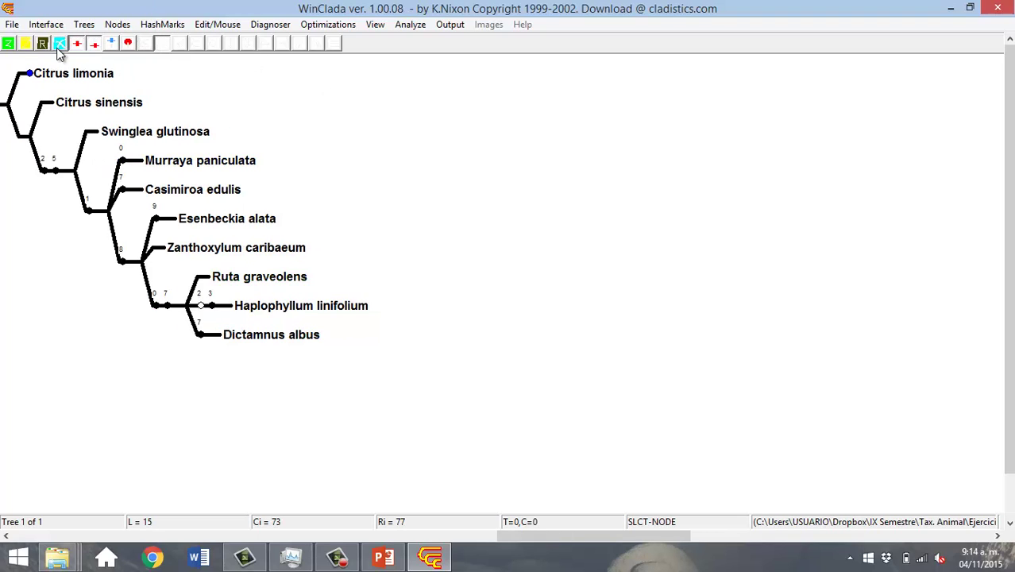
pyautogui.click(147, 45)
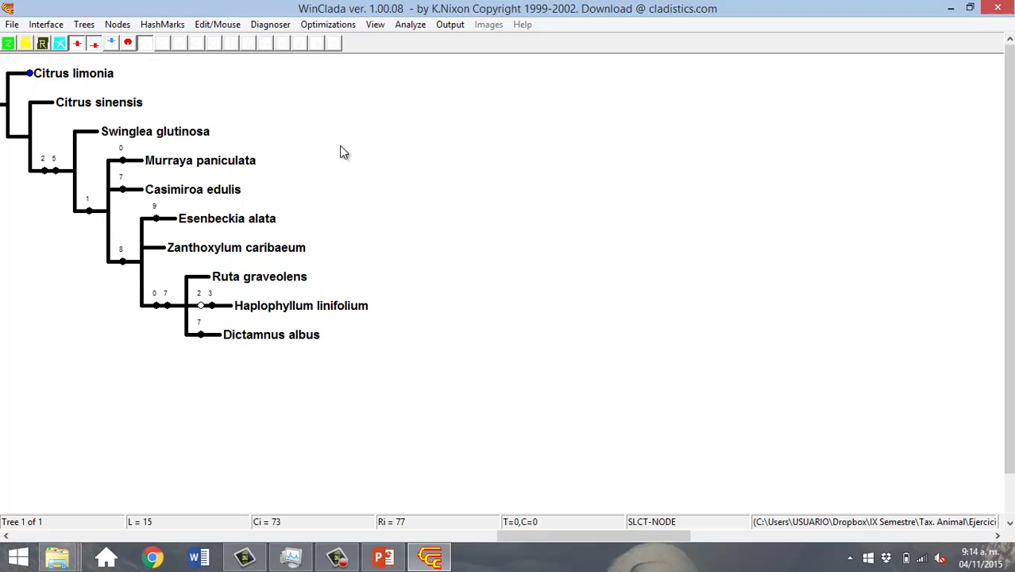
# Switch the character optimization from Slow to Fast, back to Slow, and finally to Fast again
pyautogui.click(344, 25)
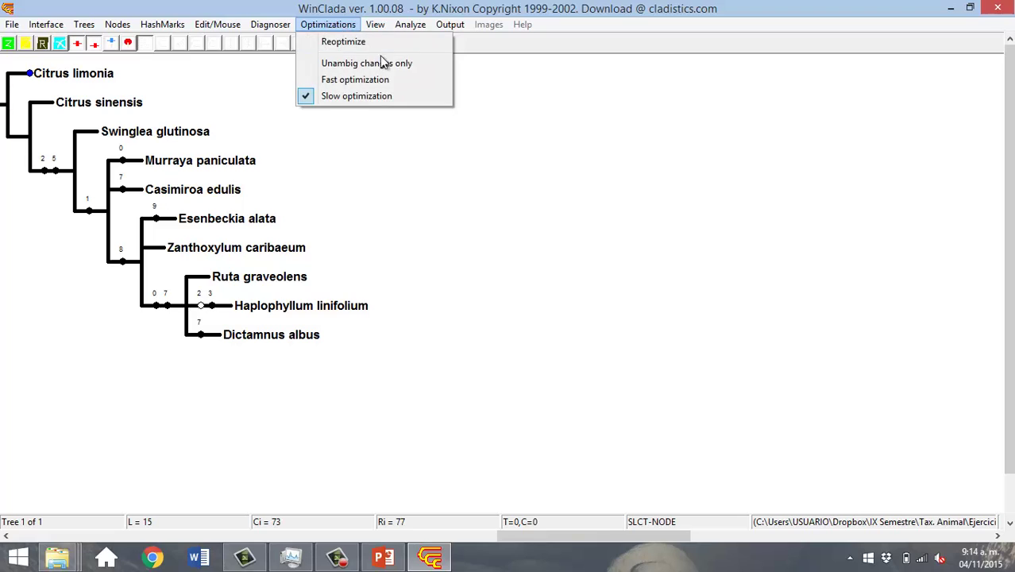
pyautogui.click(390, 79)
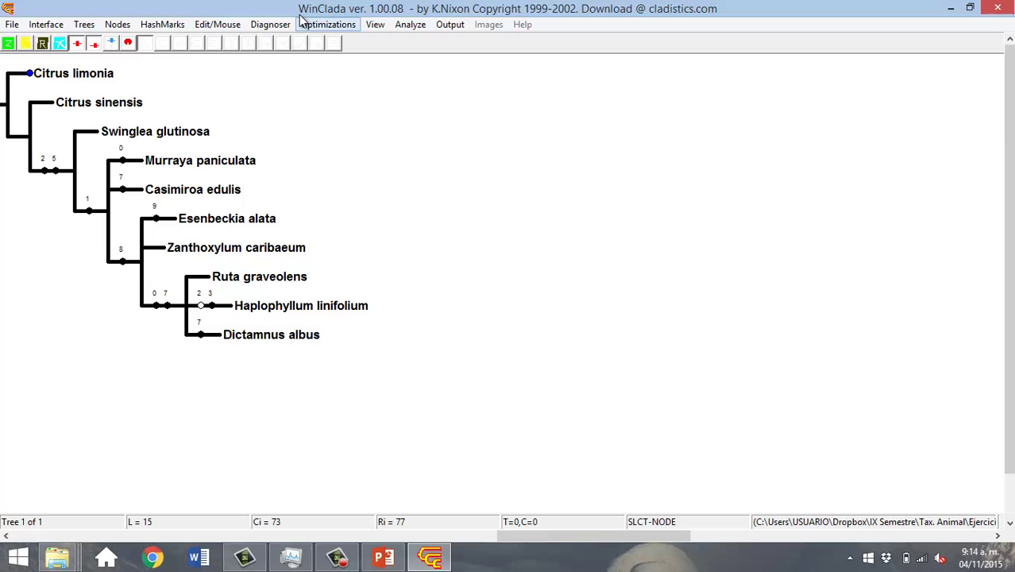
pyautogui.click(322, 25)
pyautogui.click(344, 96)
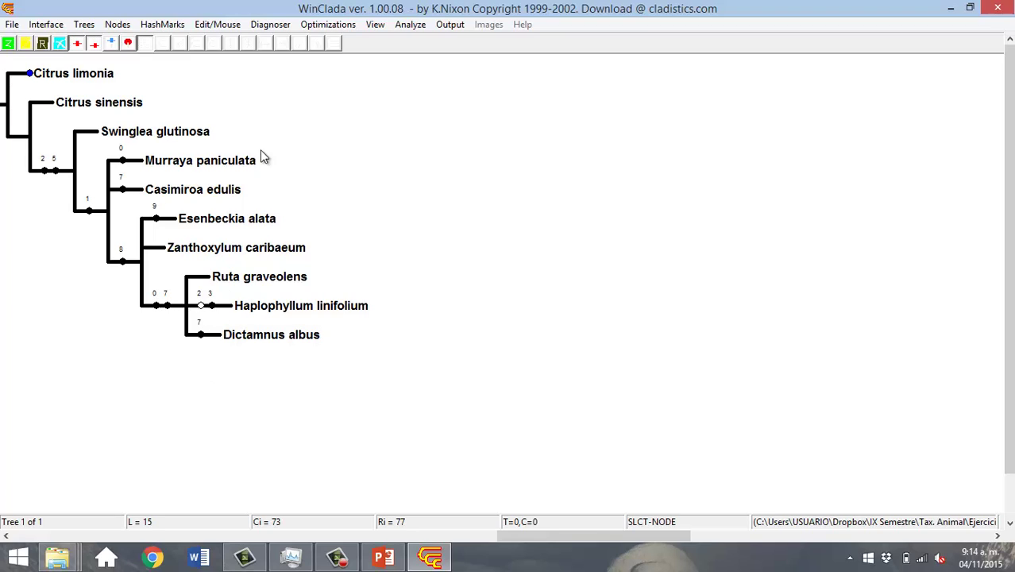
pyautogui.click(319, 24)
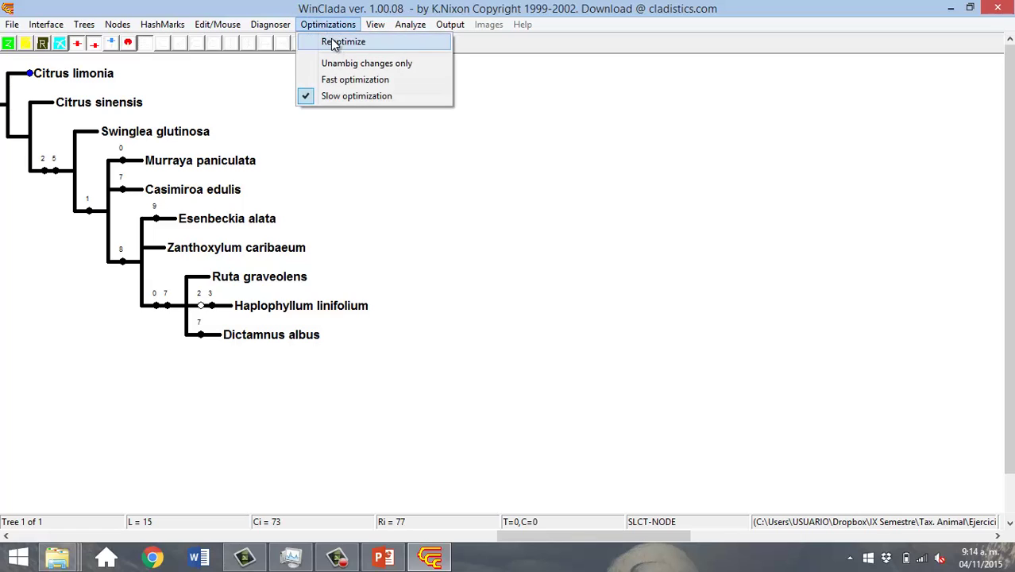
pyautogui.click(342, 79)
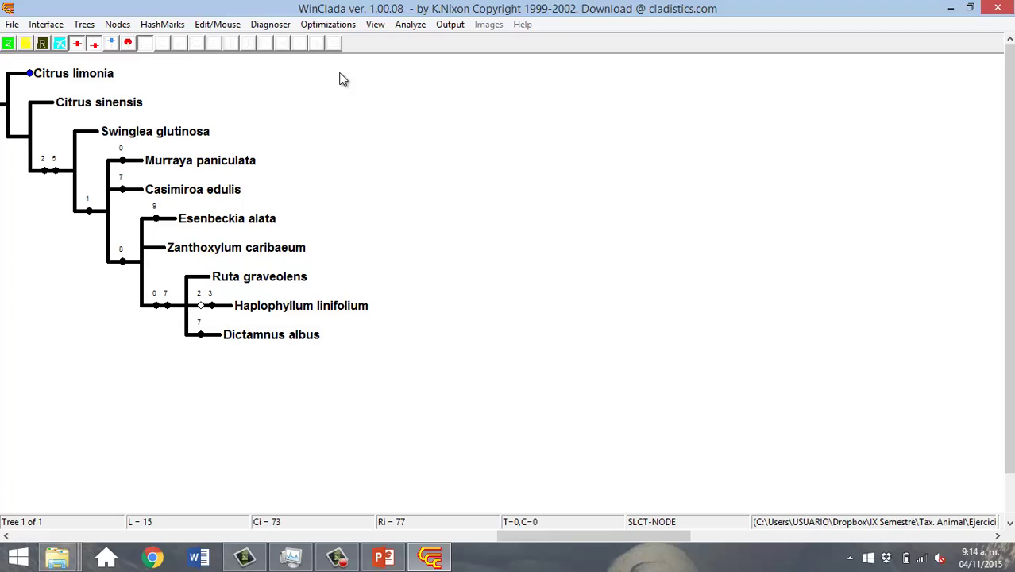
# Run a Bootstrap analysis with NONA using 100 replications, 10 search reps and 1 starting tree per rep, saving the consensus
pyautogui.click(13, 25)
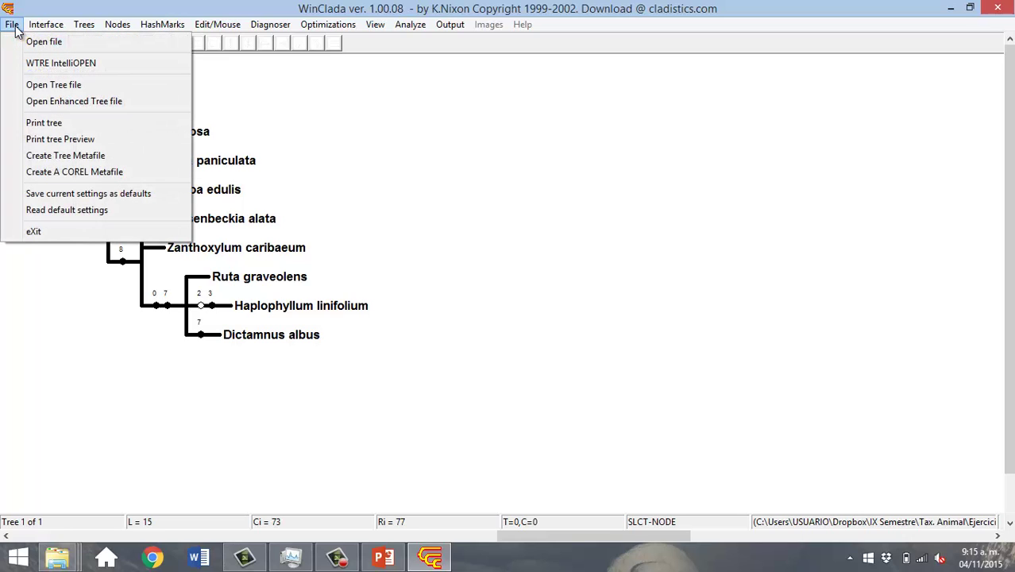
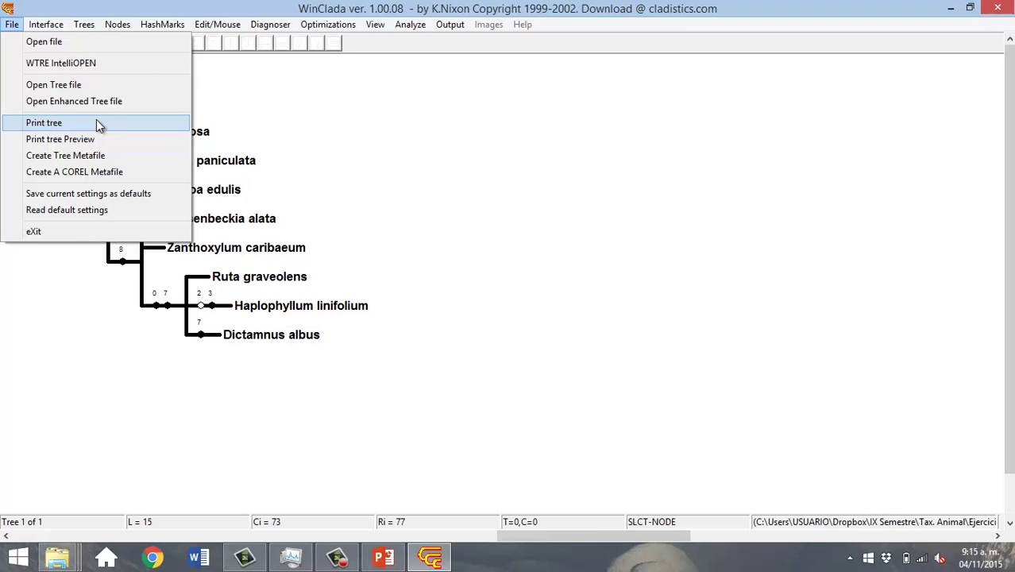
pyautogui.moveTo(86, 26)
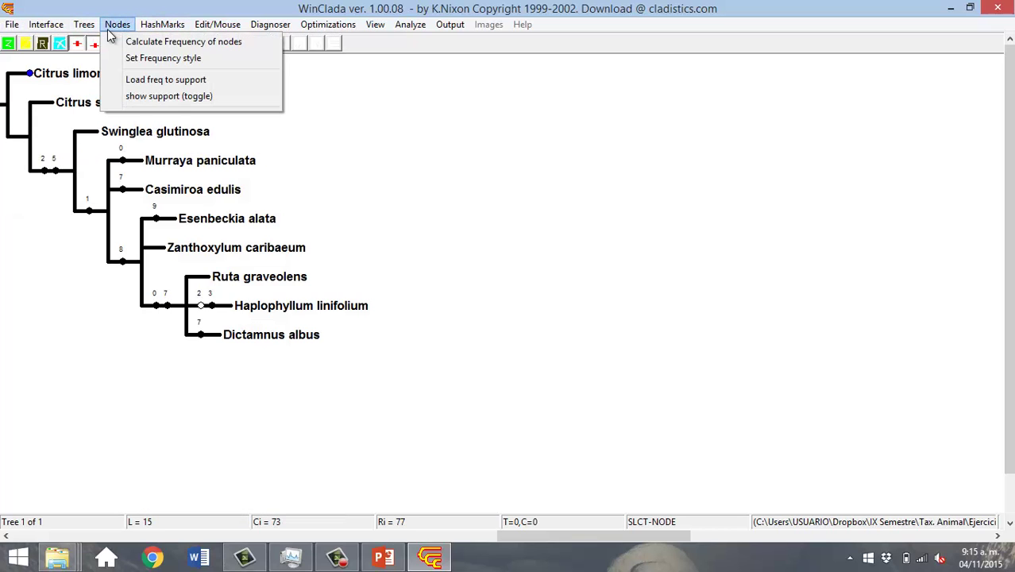
pyautogui.moveTo(267, 28)
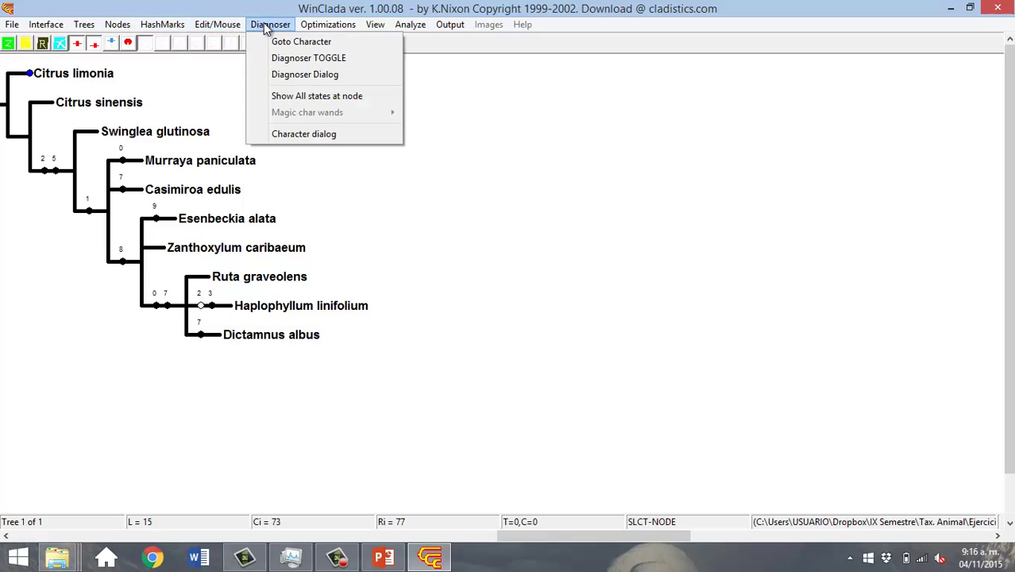
pyautogui.moveTo(325, 24)
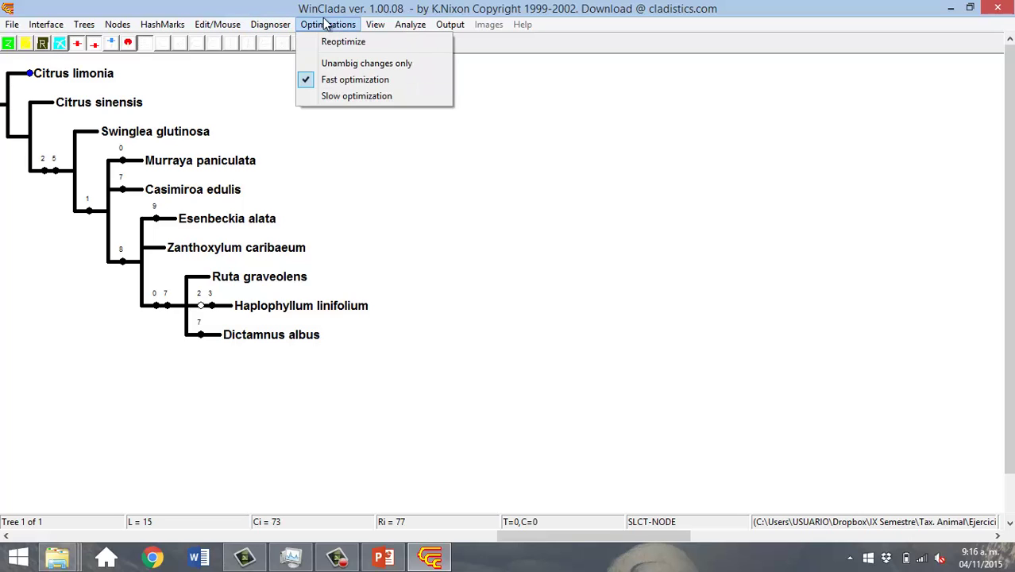
pyautogui.moveTo(373, 29)
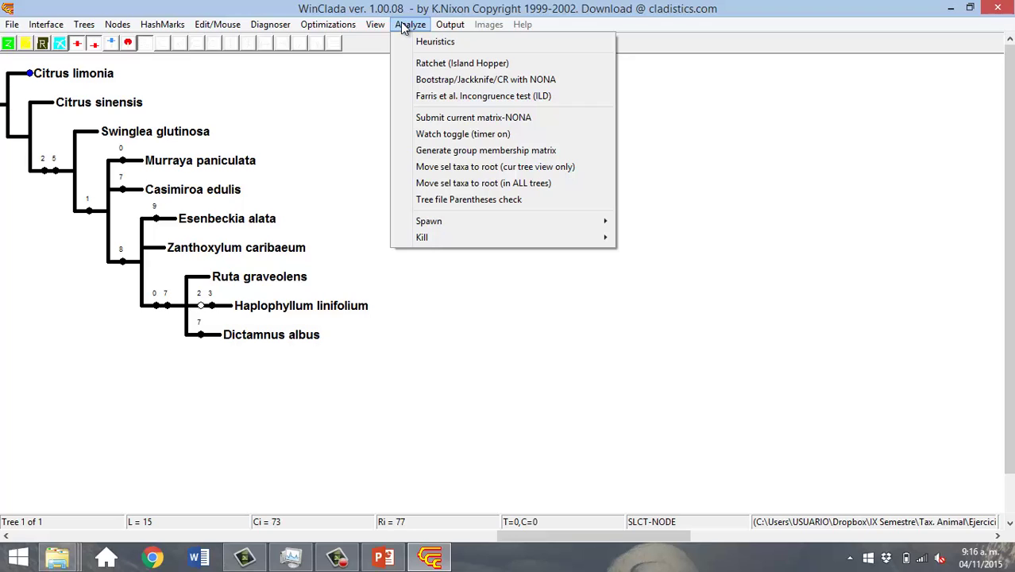
pyautogui.click(441, 88)
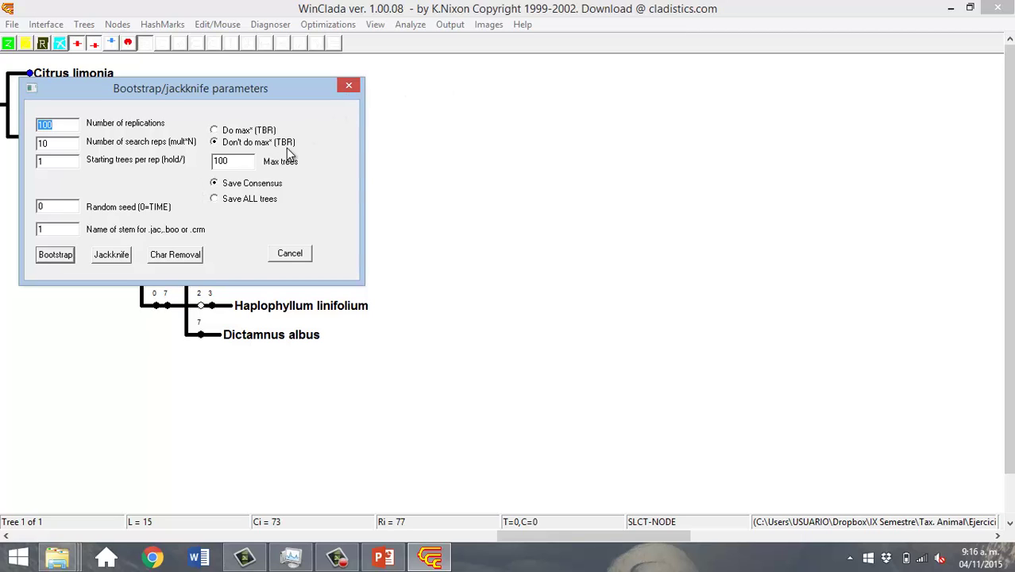
pyautogui.click(56, 254)
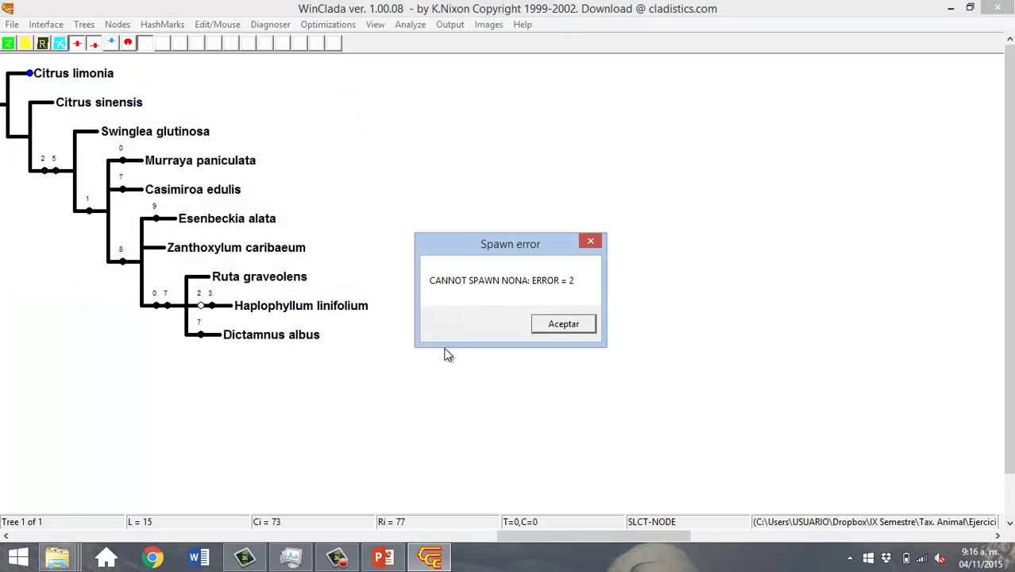
pyautogui.click(563, 324)
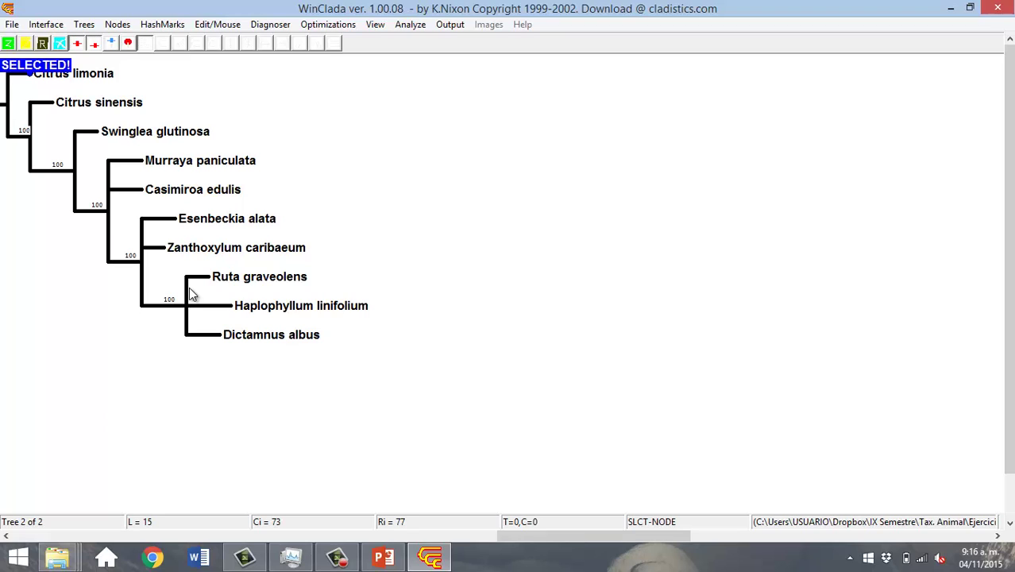
# Reoptimize the bootstrap tree and check the Ejercicios de compu_taxonomía folder in File Explorer
pyautogui.click(344, 24)
pyautogui.click(349, 38)
pyautogui.hotkey('alt', 'Tab')
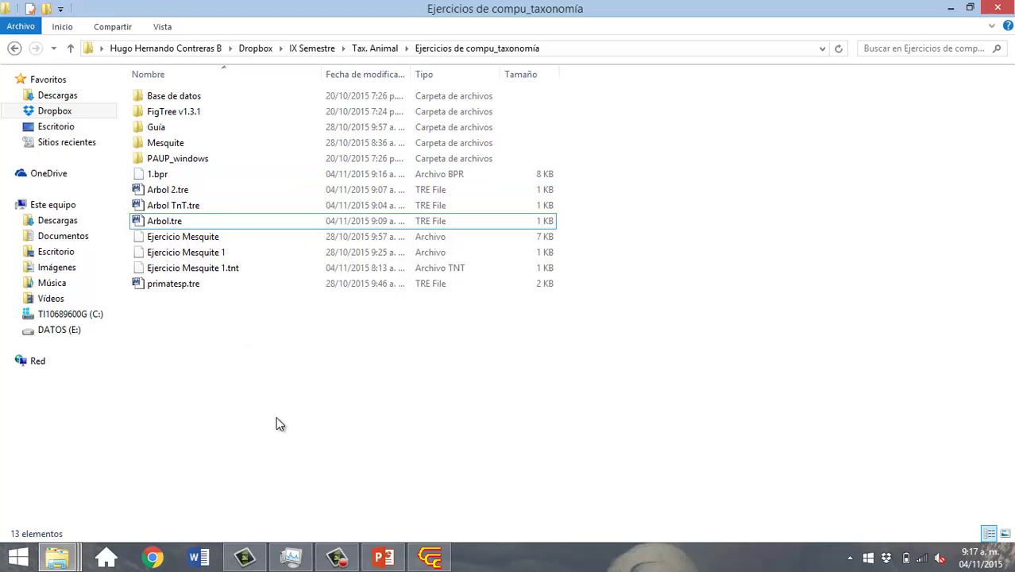
pyautogui.hotkey('alt', 'Tab')
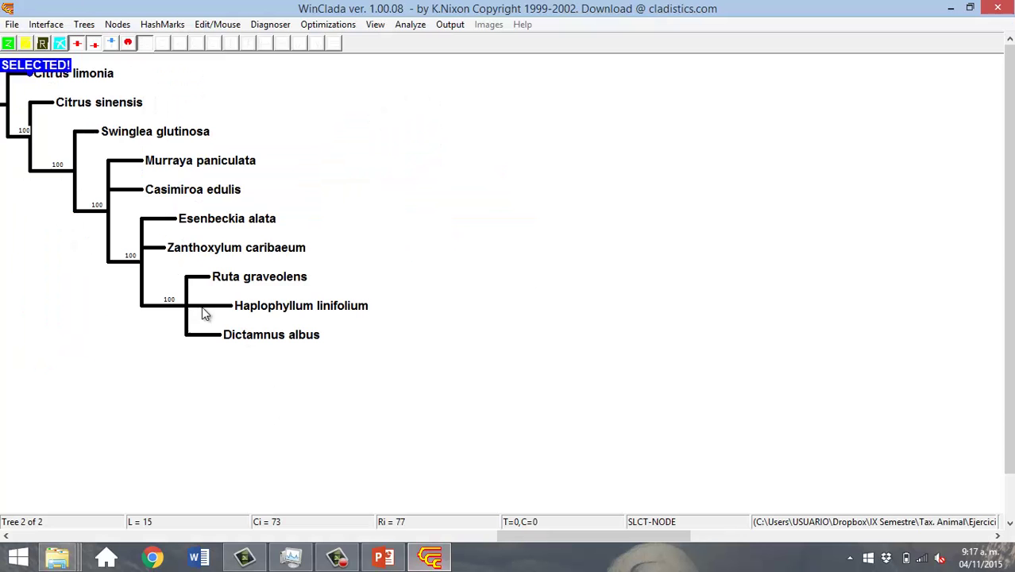
# Export the bootstrap tree as a Corel metafile in EMF format named Arbol Corel
pyautogui.click(12, 25)
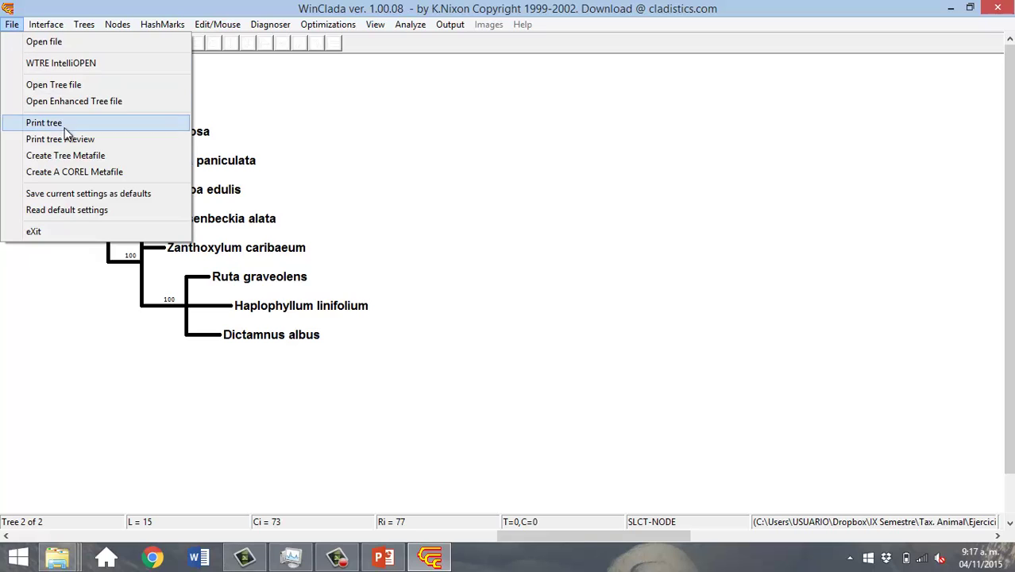
pyautogui.click(75, 172)
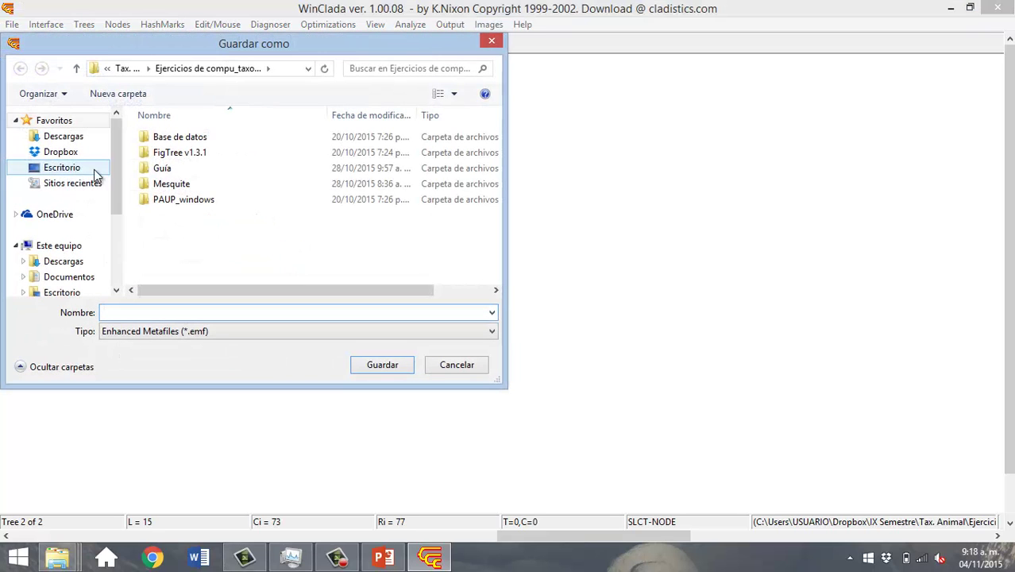
pyautogui.write('=&')
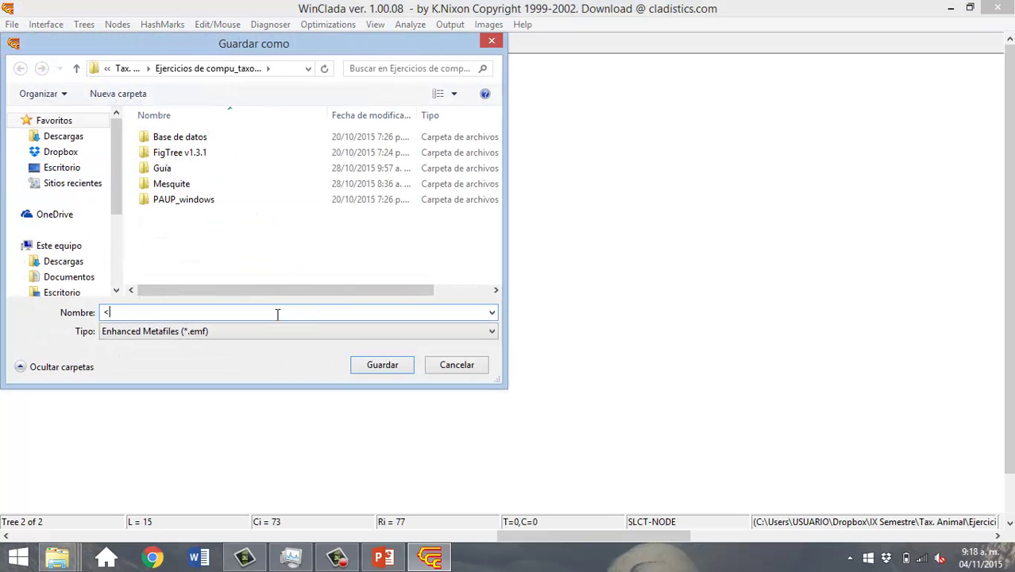
pyautogui.press('BackSpace')
pyautogui.press('BackSpace')
pyautogui.write('Arbol Corel')
pyautogui.click(378, 364)
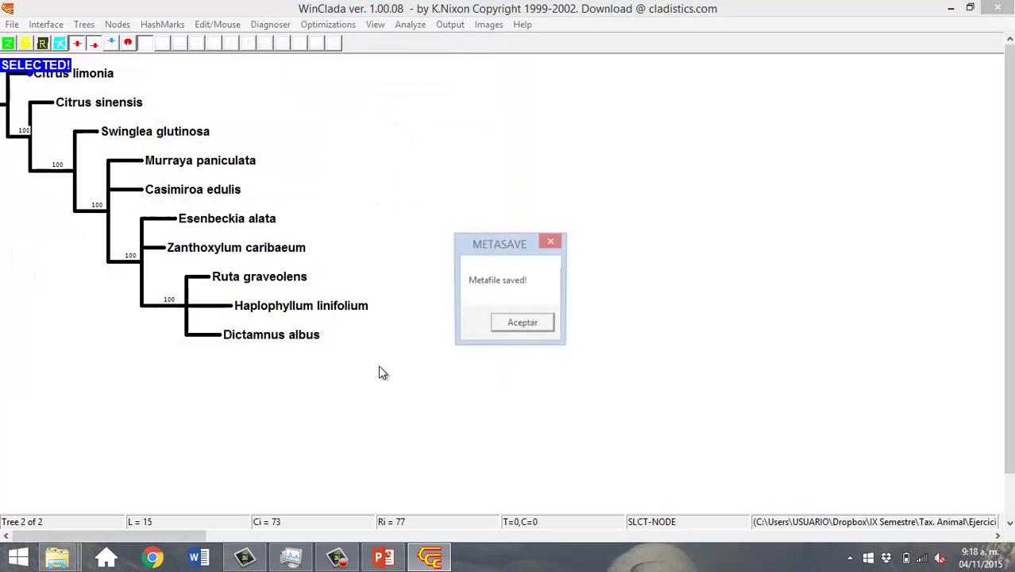
pyautogui.click(554, 329)
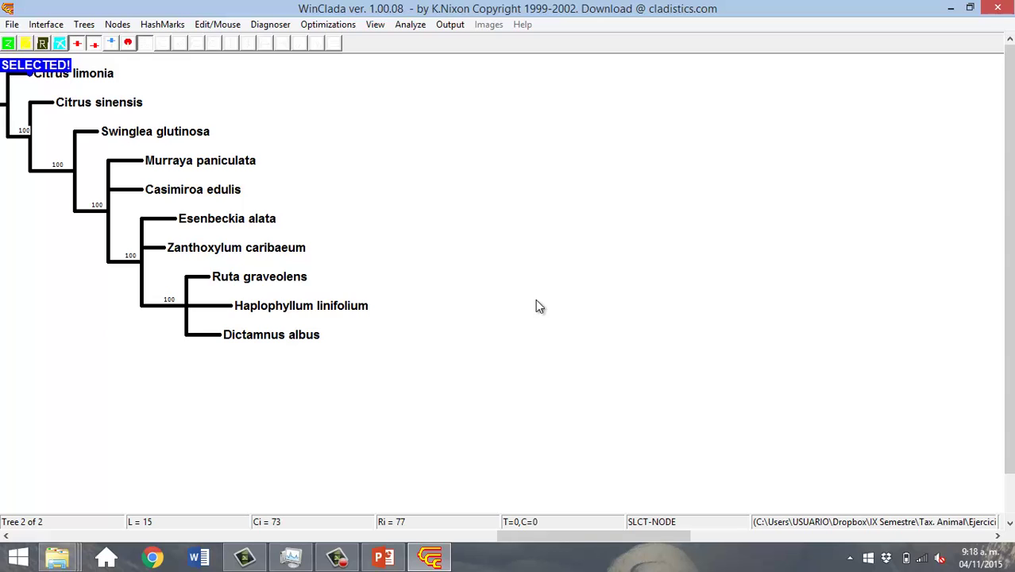
# Try to print the tree on the Canon MP230 series Printer with one copy, and cancel the print job
pyautogui.click(12, 24)
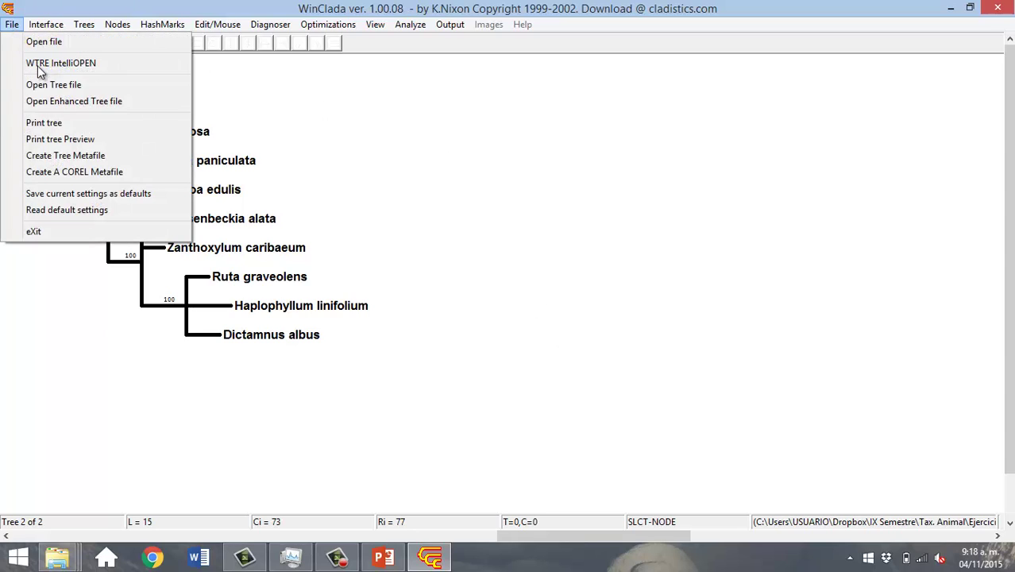
pyautogui.click(75, 122)
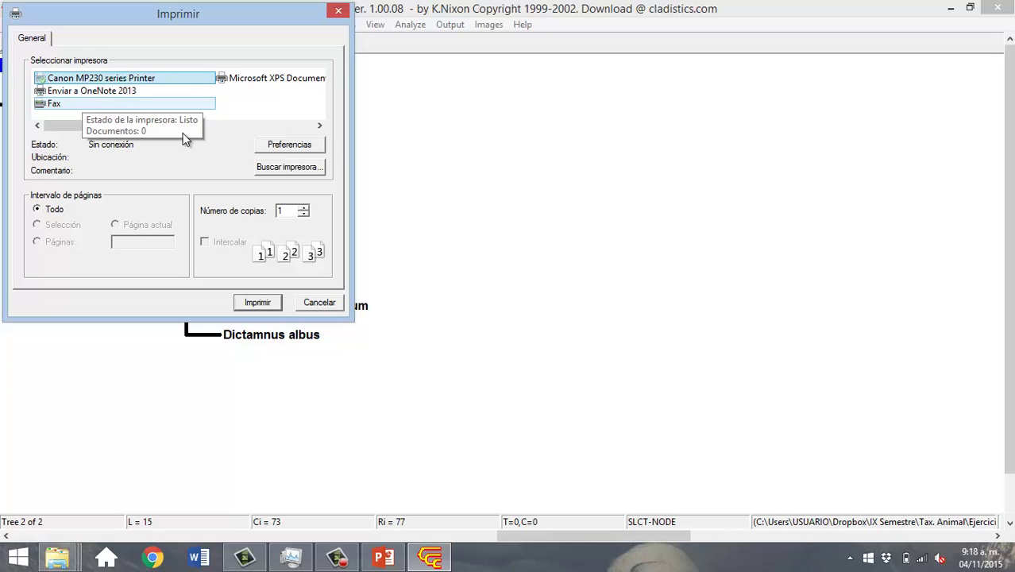
pyautogui.click(262, 302)
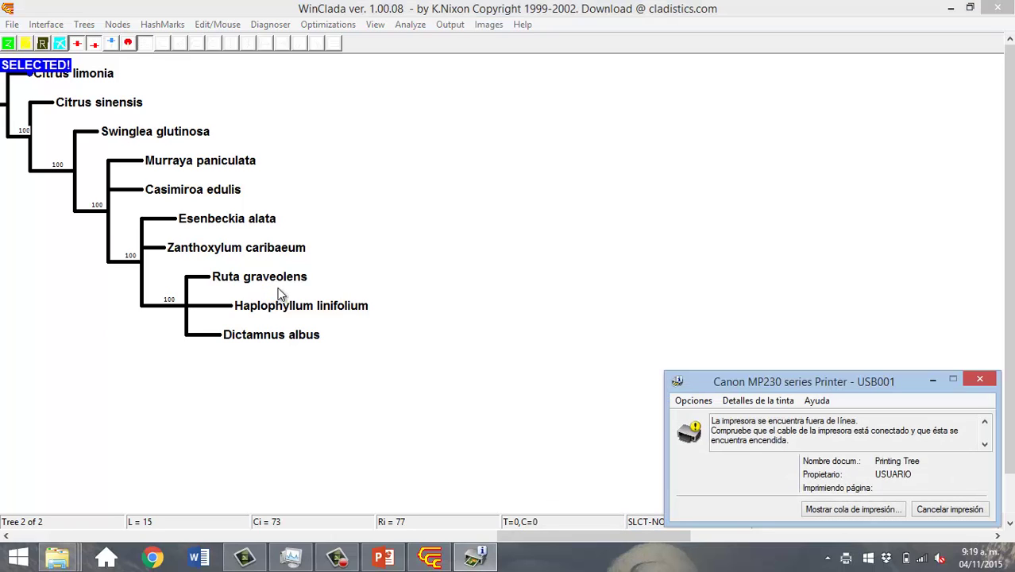
pyautogui.click(936, 506)
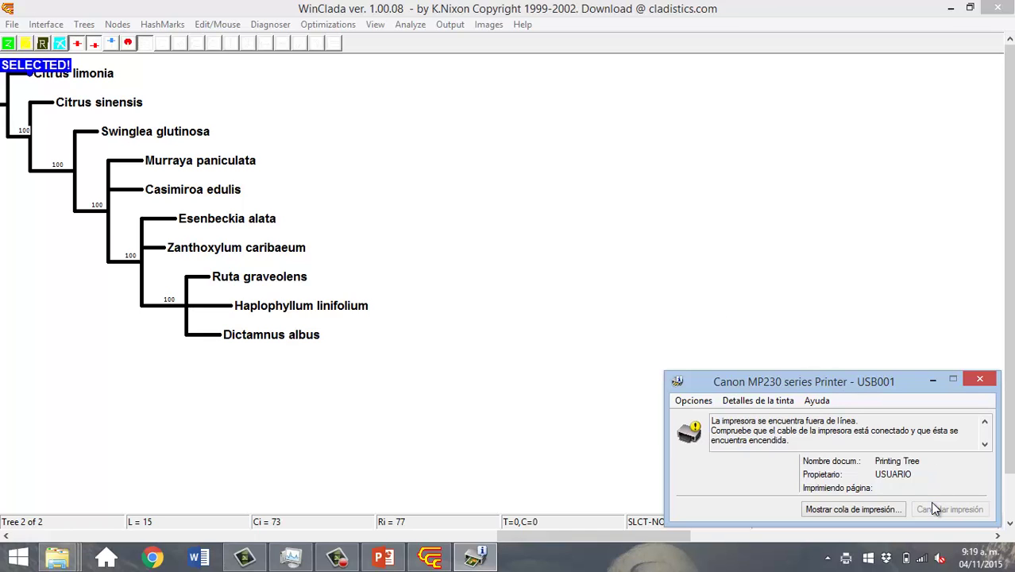